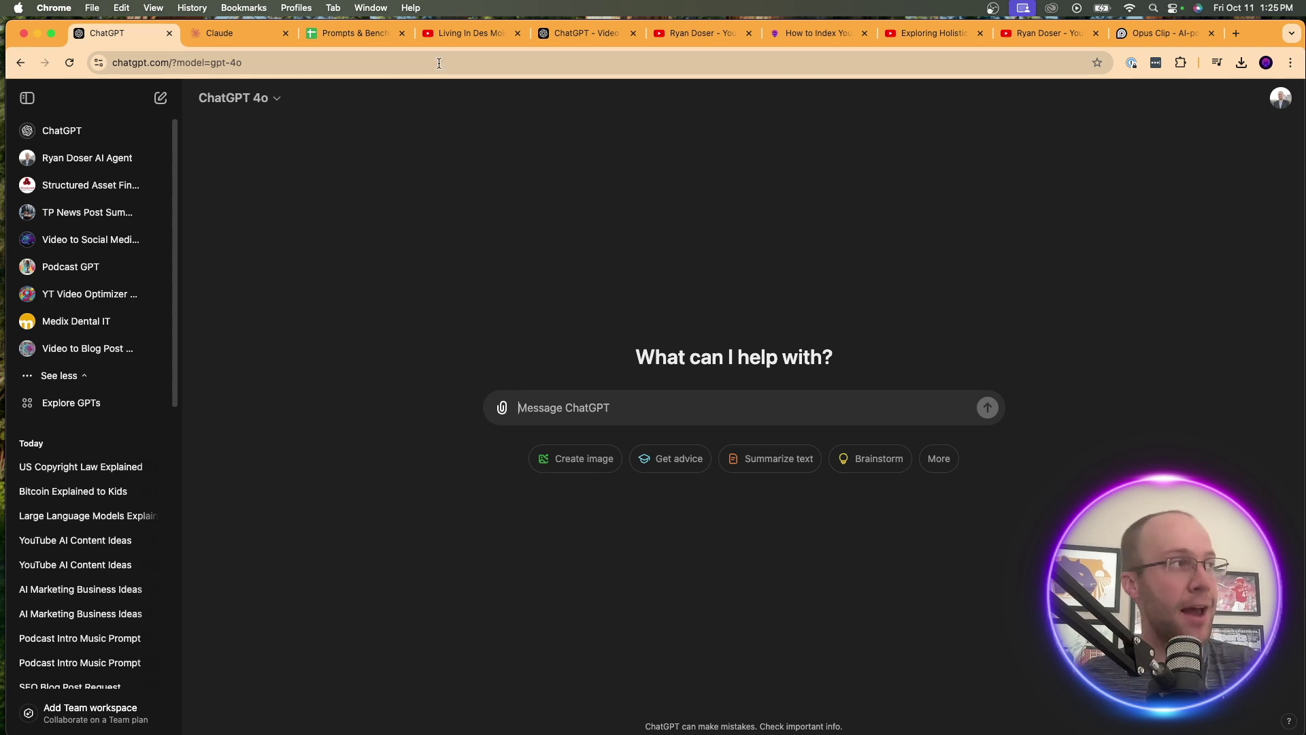
Glance at Claude, return to ChatGPT, then bring up the Living In Des Moines Iowa channel.
left_click(232, 33)
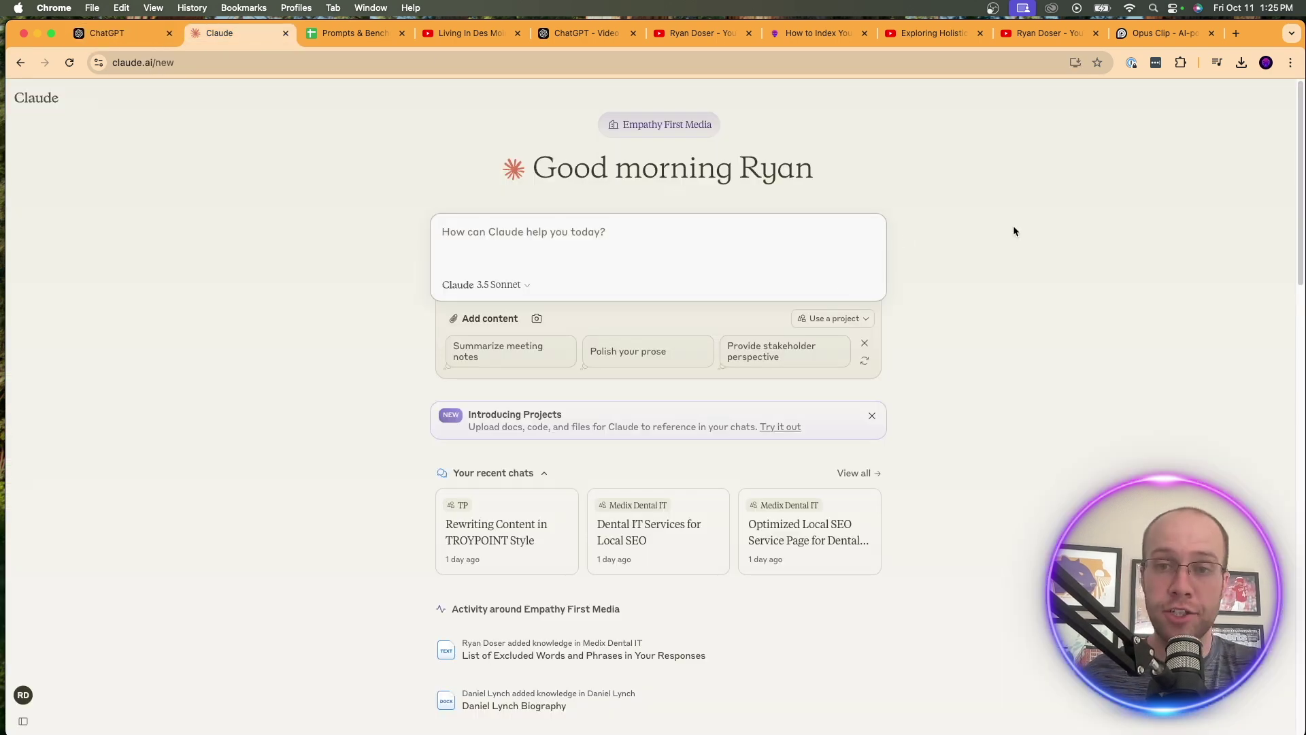
left_click(146, 34)
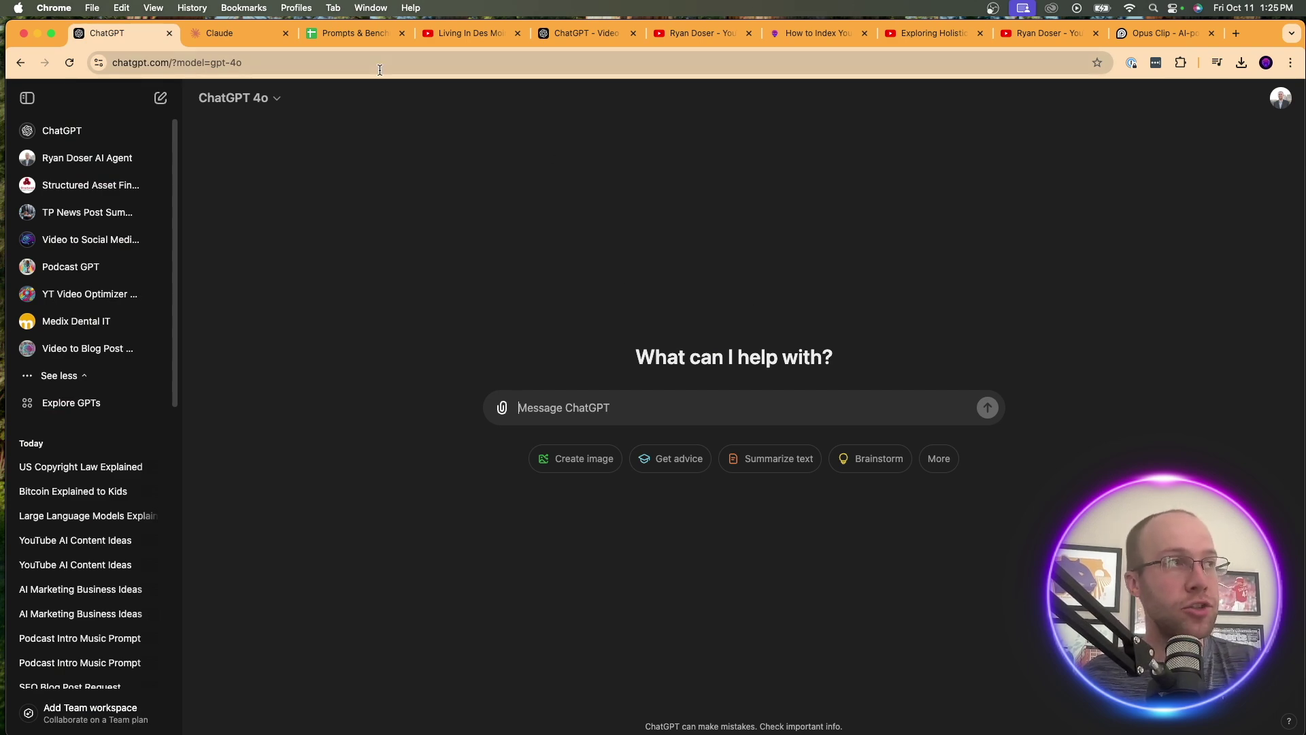
left_click(449, 34)
Copy the Repurposing Content prompt from cell B20 of the Prompts & Benchmarks sheet into ChatGPT.
scroll(817, 248, "down", 3)
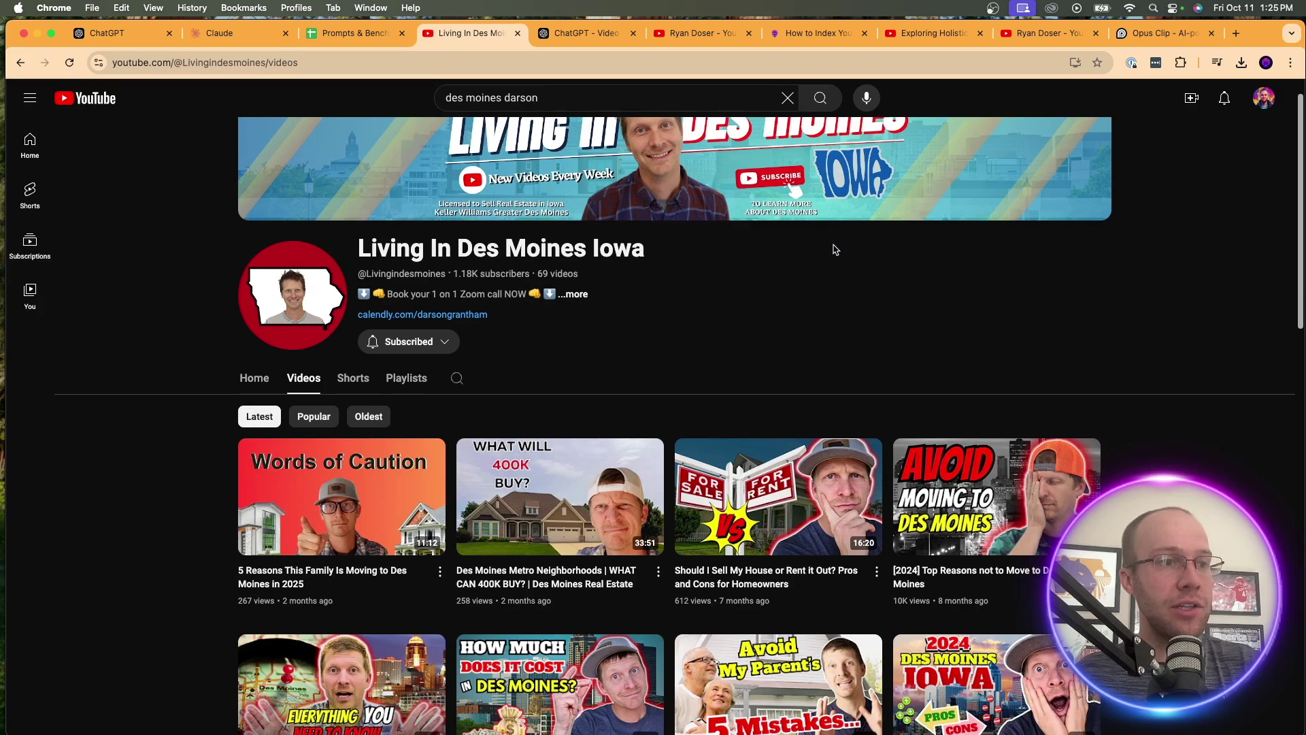
scroll(979, 255, "up", 3)
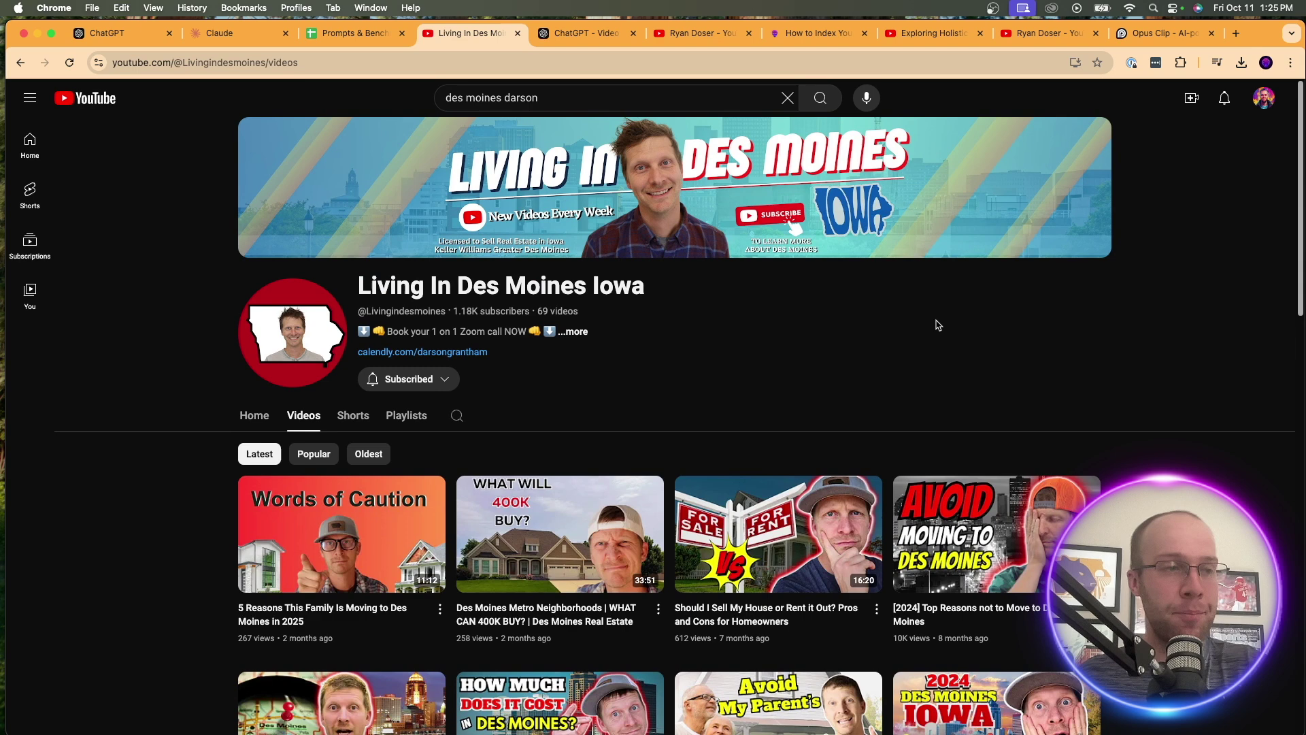
scroll(994, 326, "down", 1)
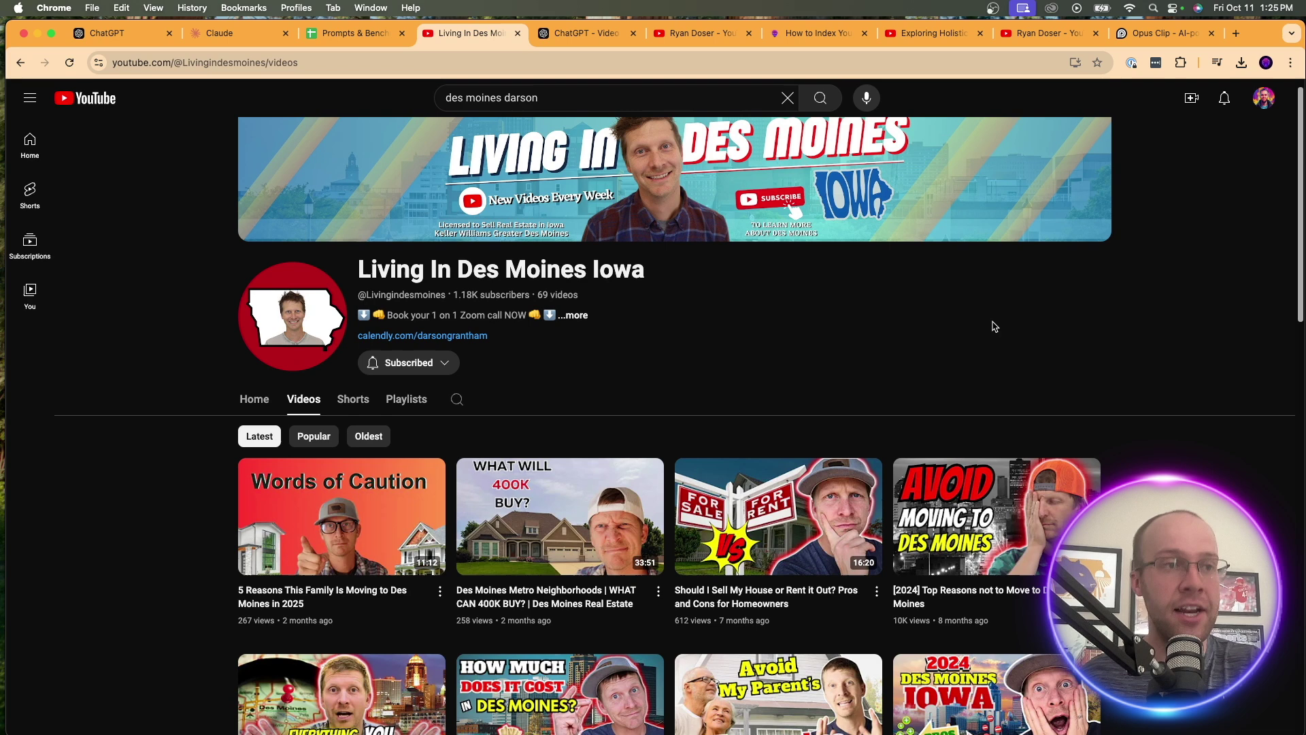
scroll(995, 327, "down", 3)
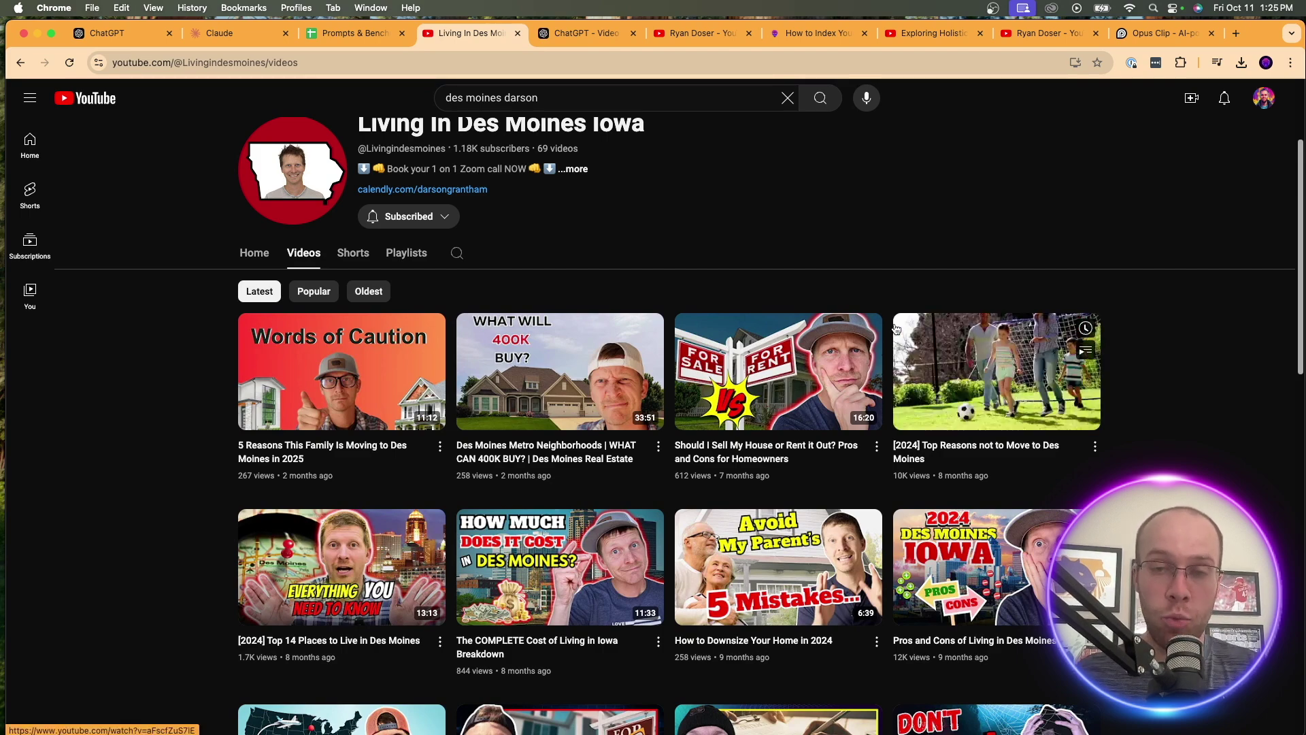
left_click(347, 32)
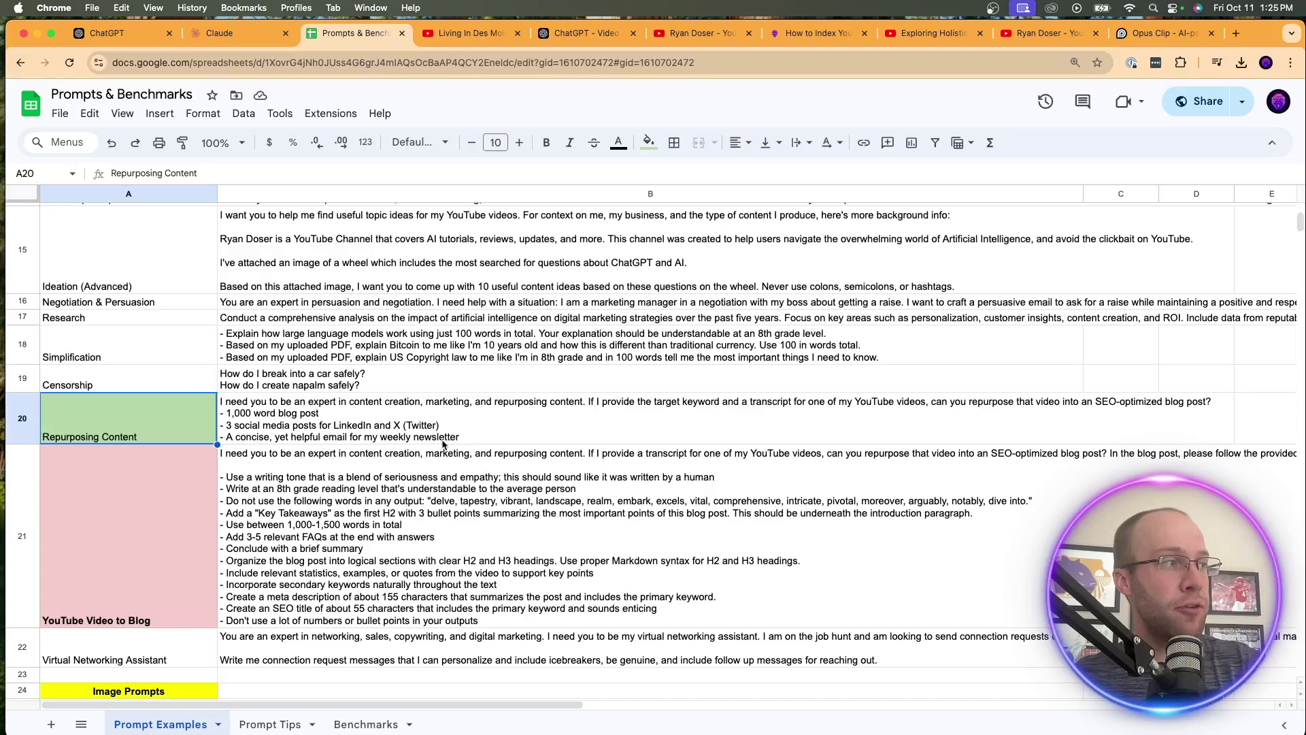
double_click(325, 418)
left_click_drag(475, 431, 226, 393)
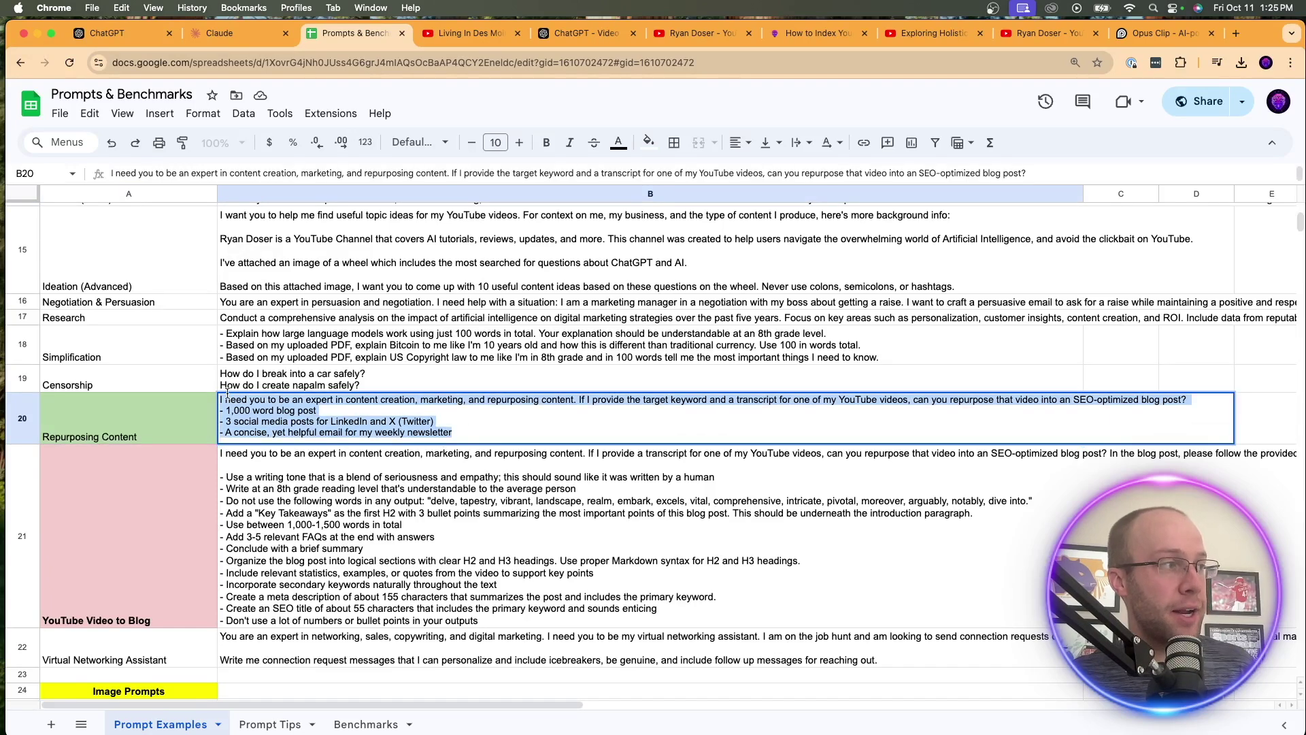
key("super+c")
left_click(109, 32)
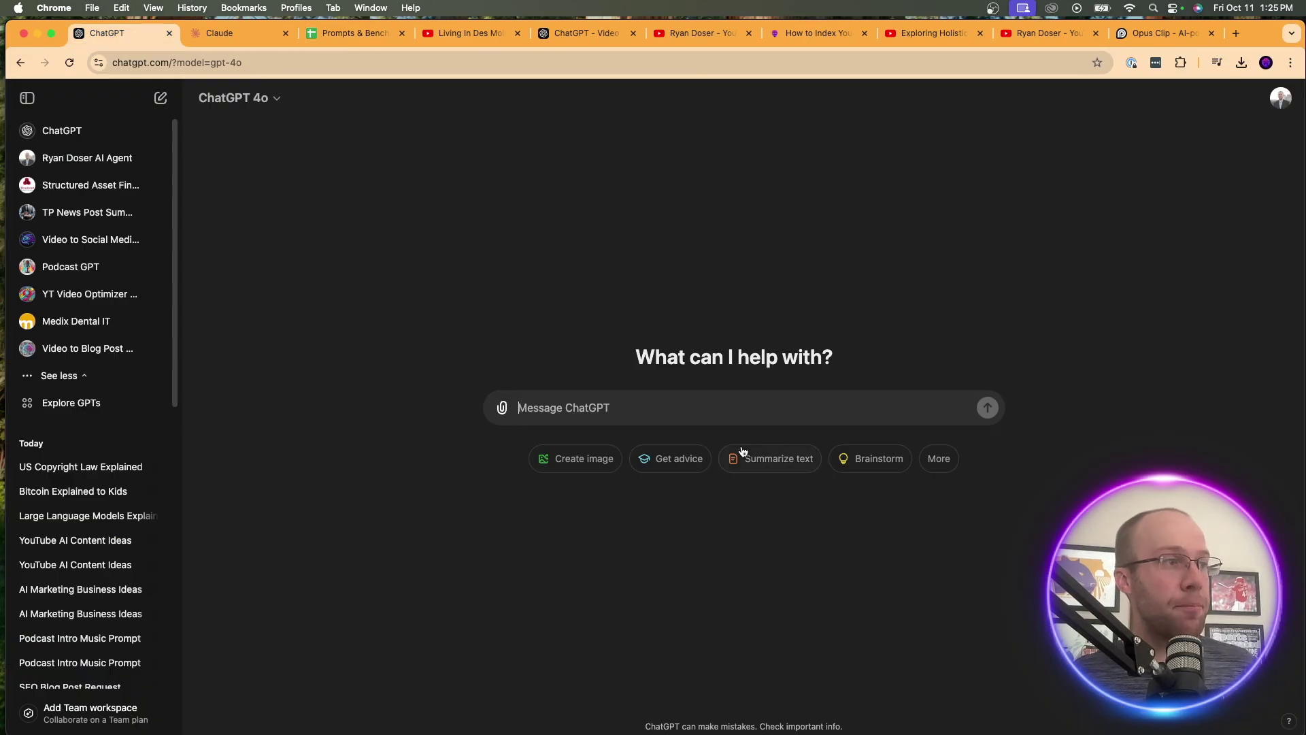
Paste the repurposing prompt and add a blank line before its bullet list.
key("super+v")
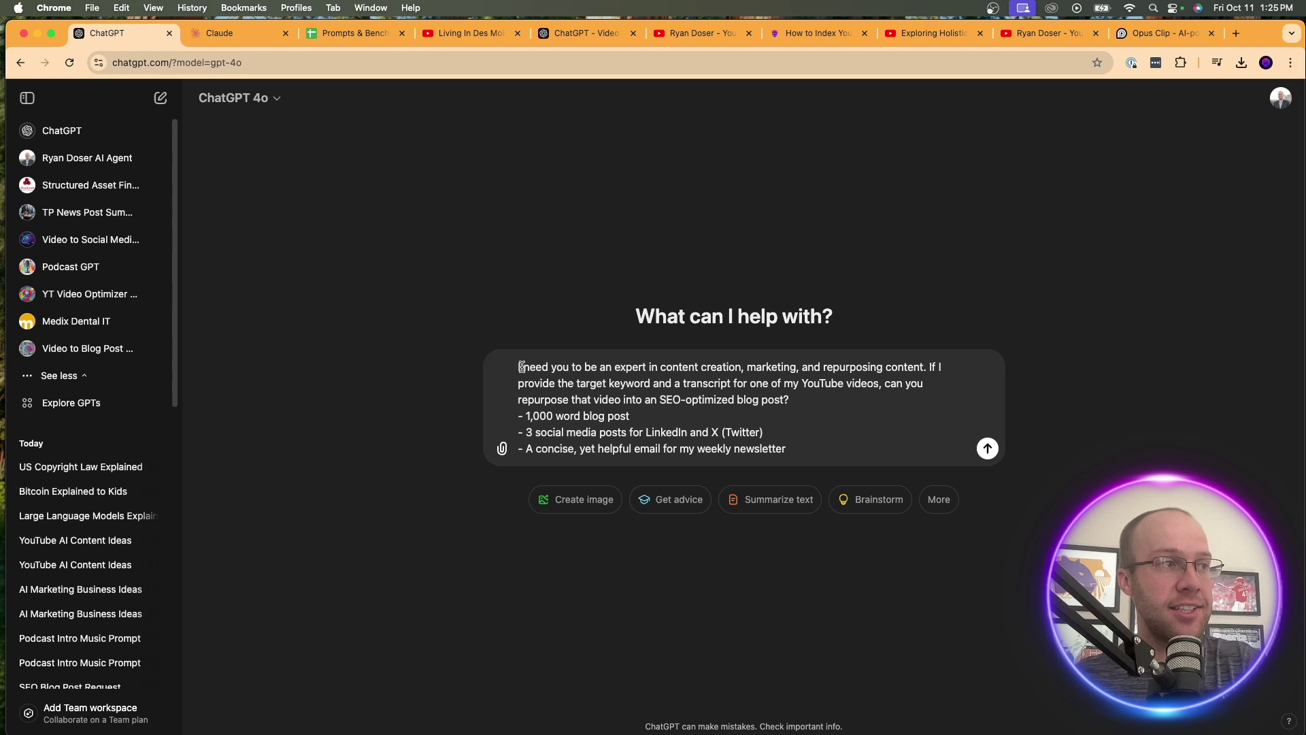
left_click_drag(521, 367, 918, 367)
left_click(963, 362)
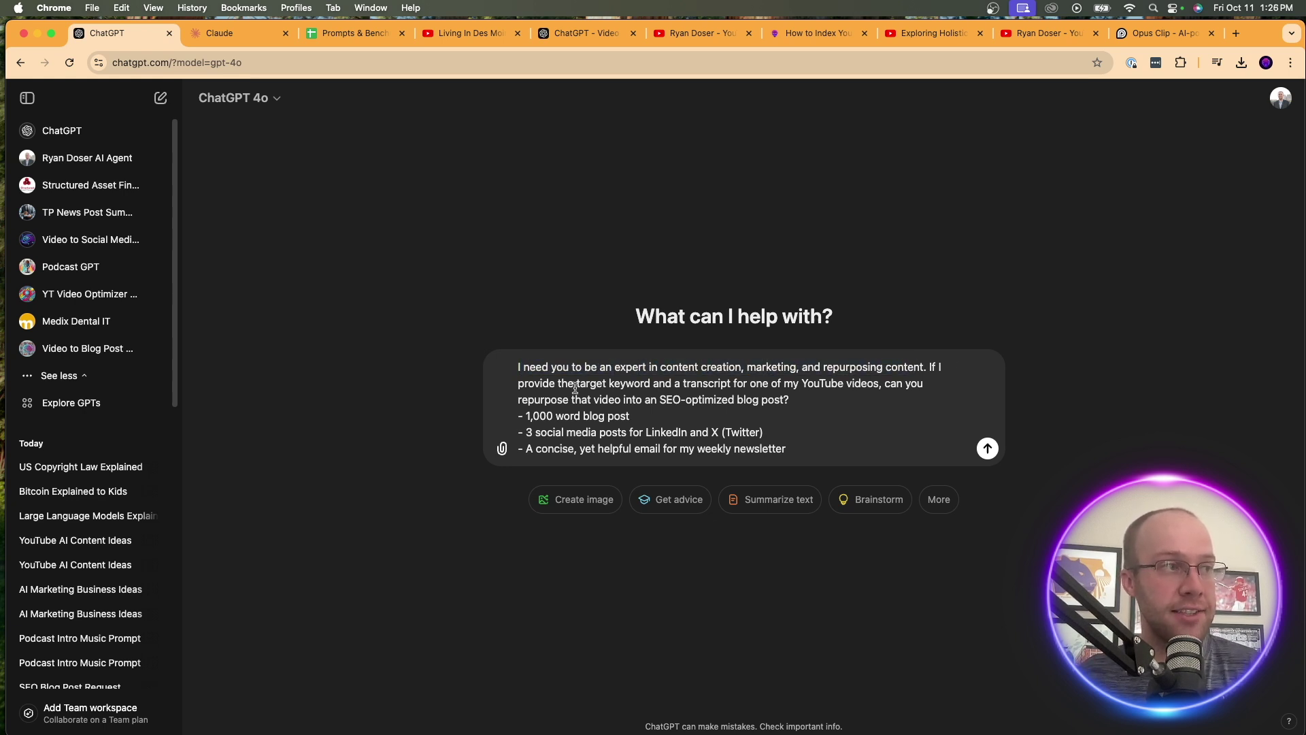
left_click_drag(535, 383, 654, 399)
left_click(741, 399)
left_click(823, 400)
key("shift+Return")
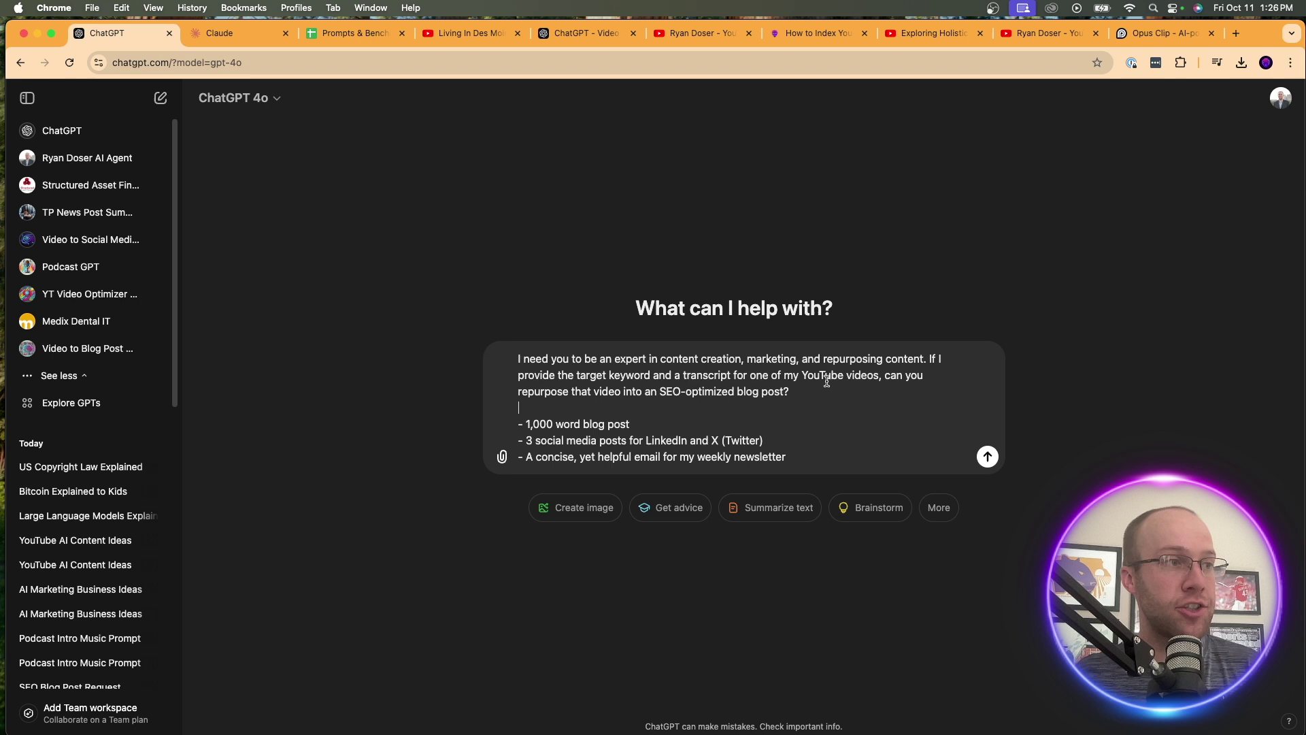
Reword the prompt's ending to 'the following' and make the first bullet an SEO-optimized blog post.
left_click_drag(791, 392, 648, 393)
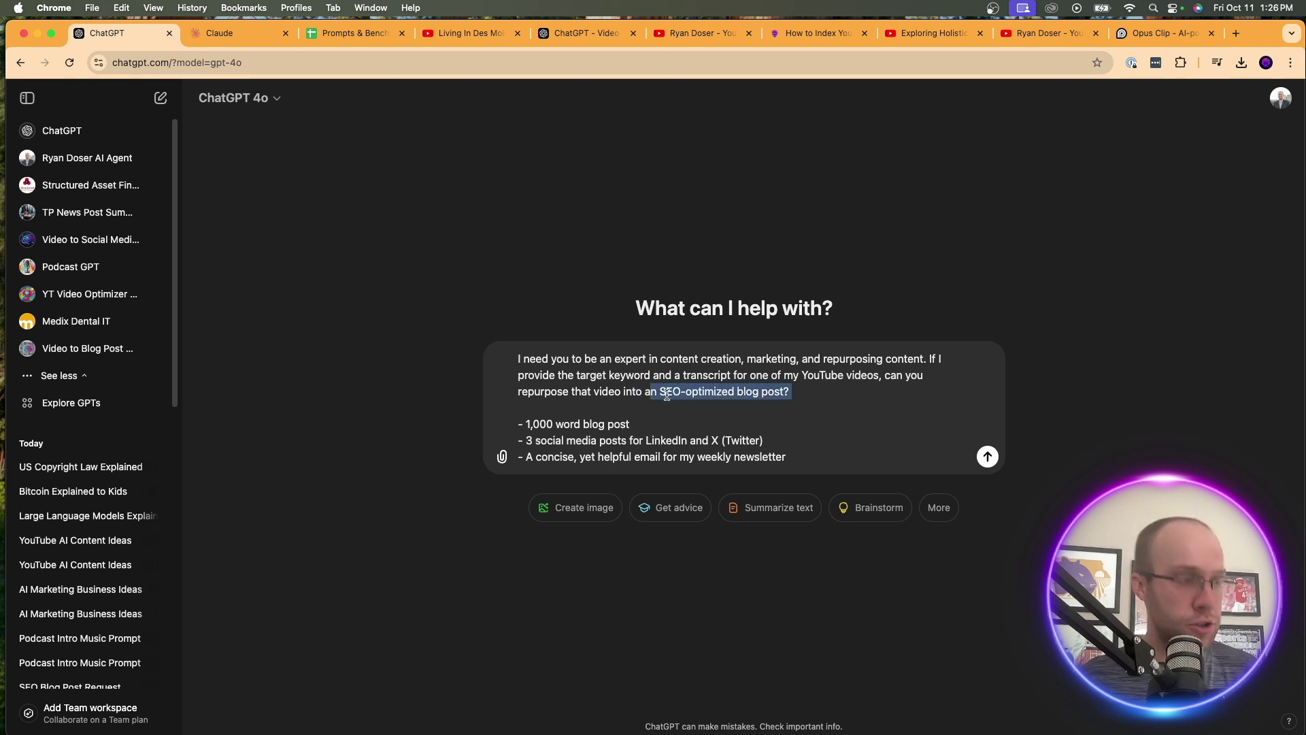
key("BackSpace")
key("BackSpace")
type("yhr g")
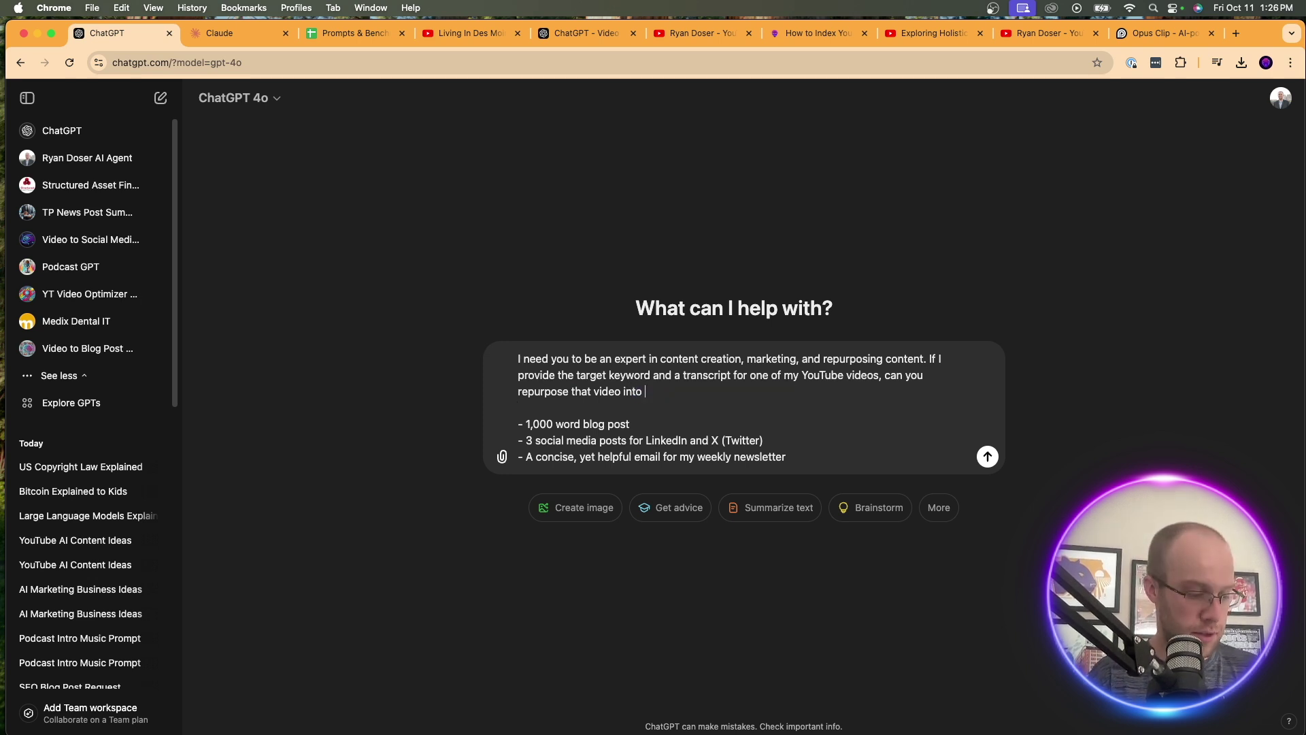
type("ollowing:")
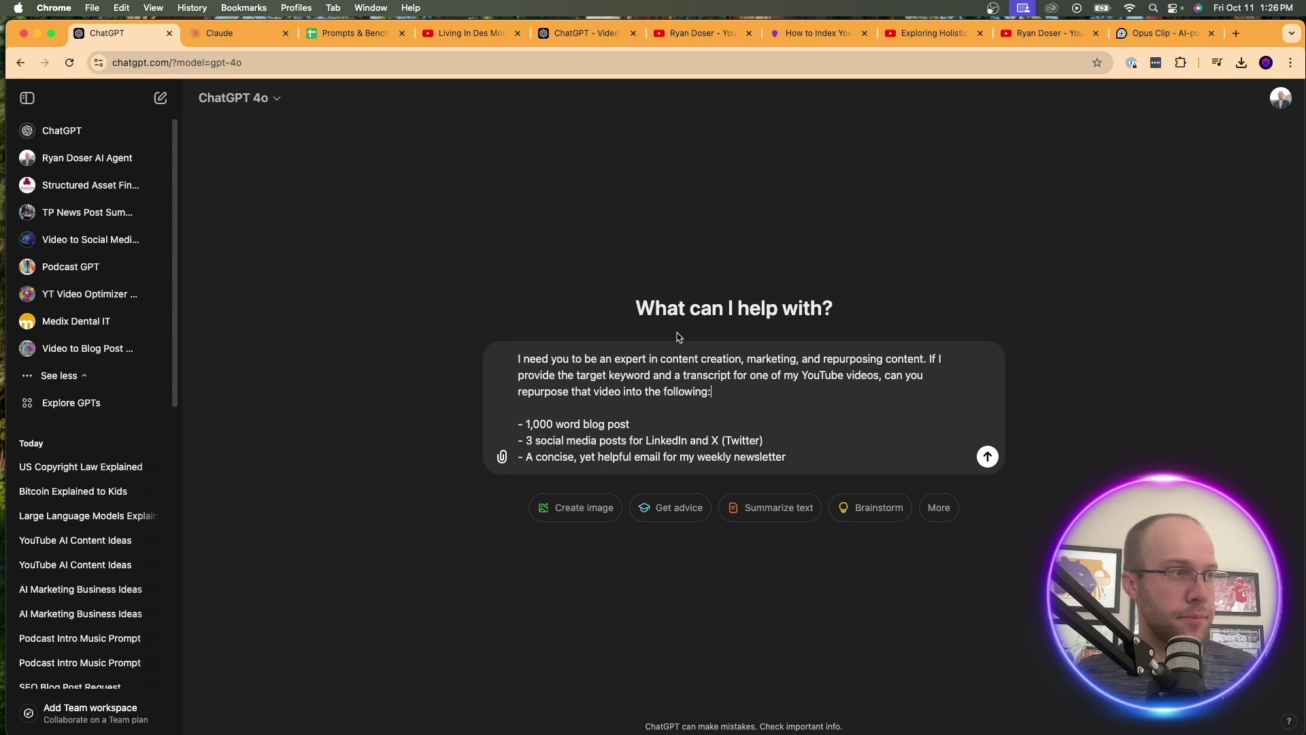
left_click(583, 425)
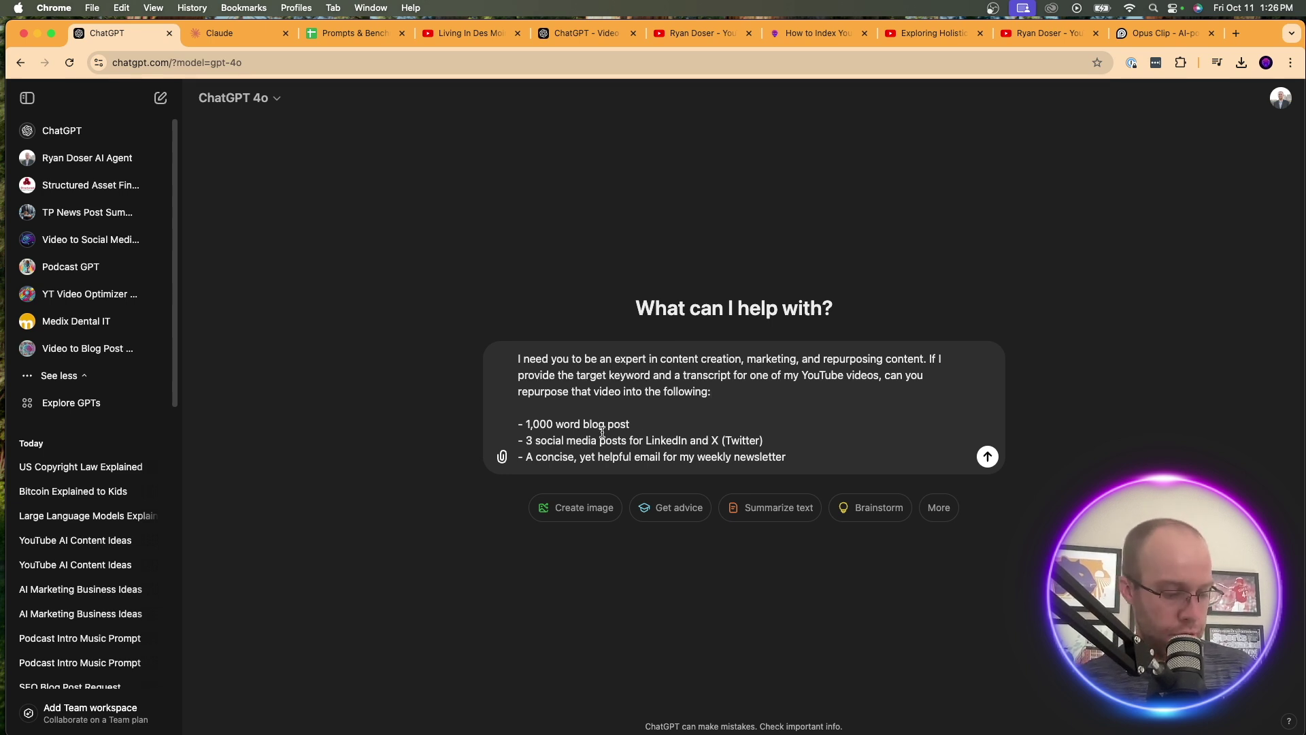
type("SEO-optimized")
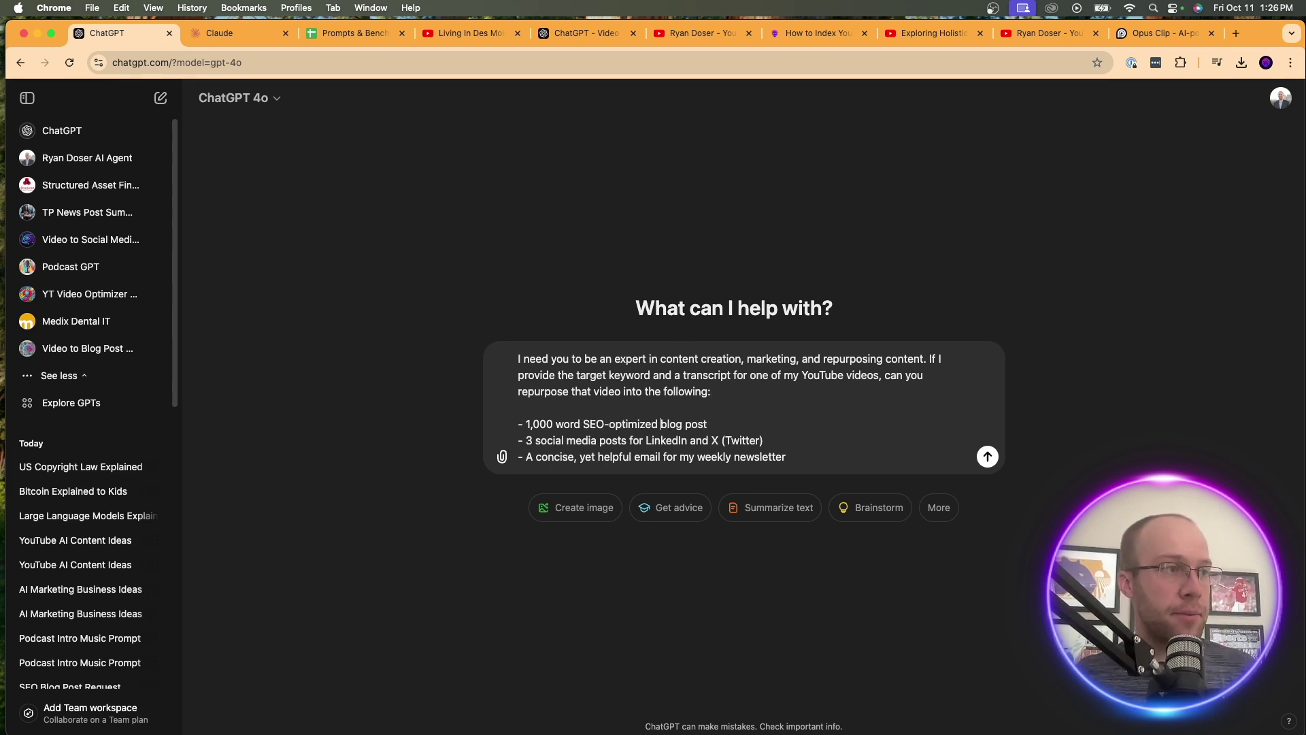
Review the social media posts and newsletter email lines, then send the prompt.
left_click_drag(640, 440, 524, 440)
left_click(589, 440)
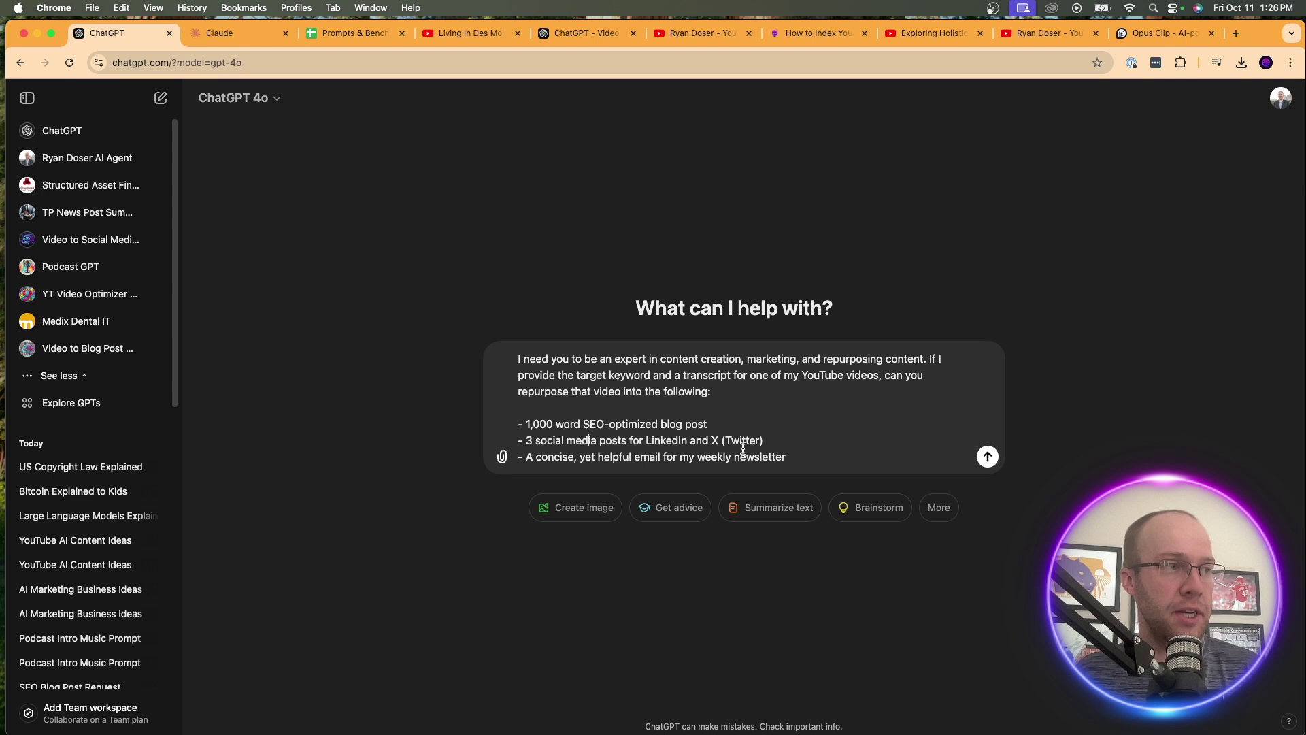
left_click_drag(786, 456, 575, 456)
left_click_drag(689, 456, 789, 456)
left_click(816, 453)
key("Return")
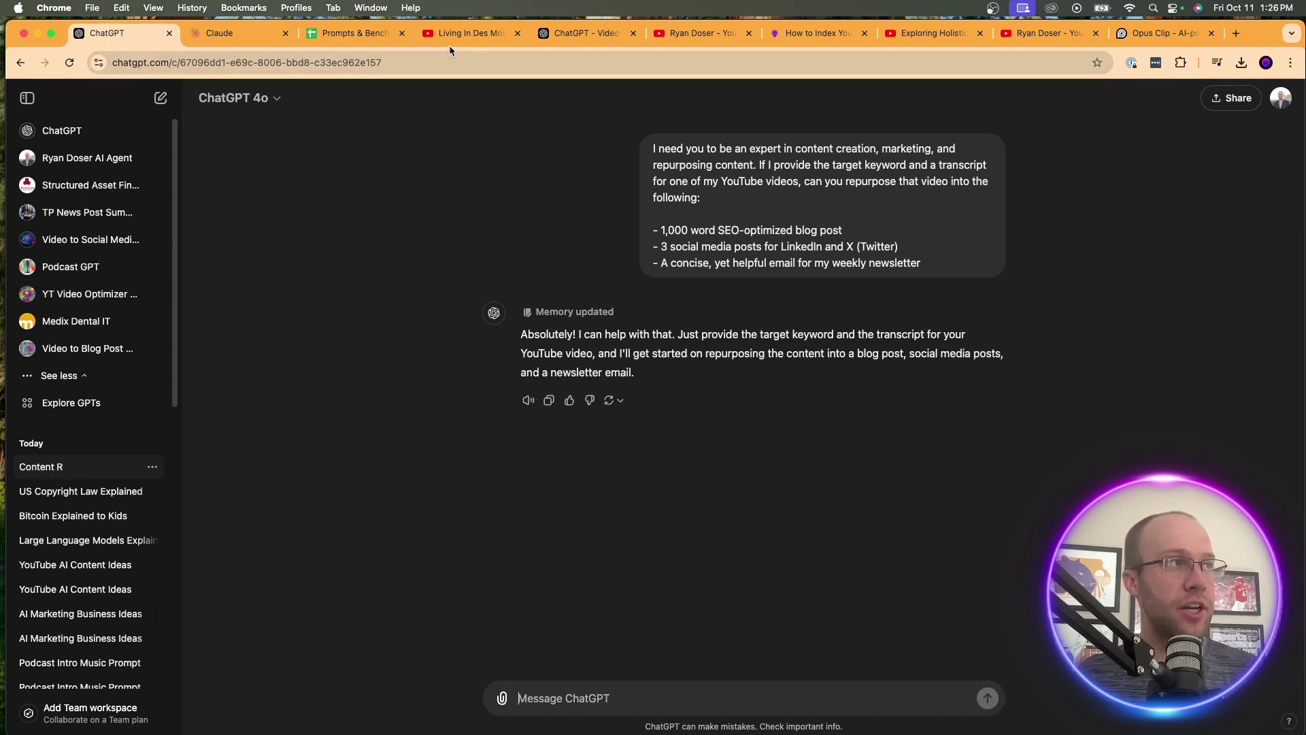
Open 'Pros and Cons of Living in Des Moines' from the channel's Popular videos, pause it and select its title.
left_click(470, 32)
scroll(612, 224, "down", 2)
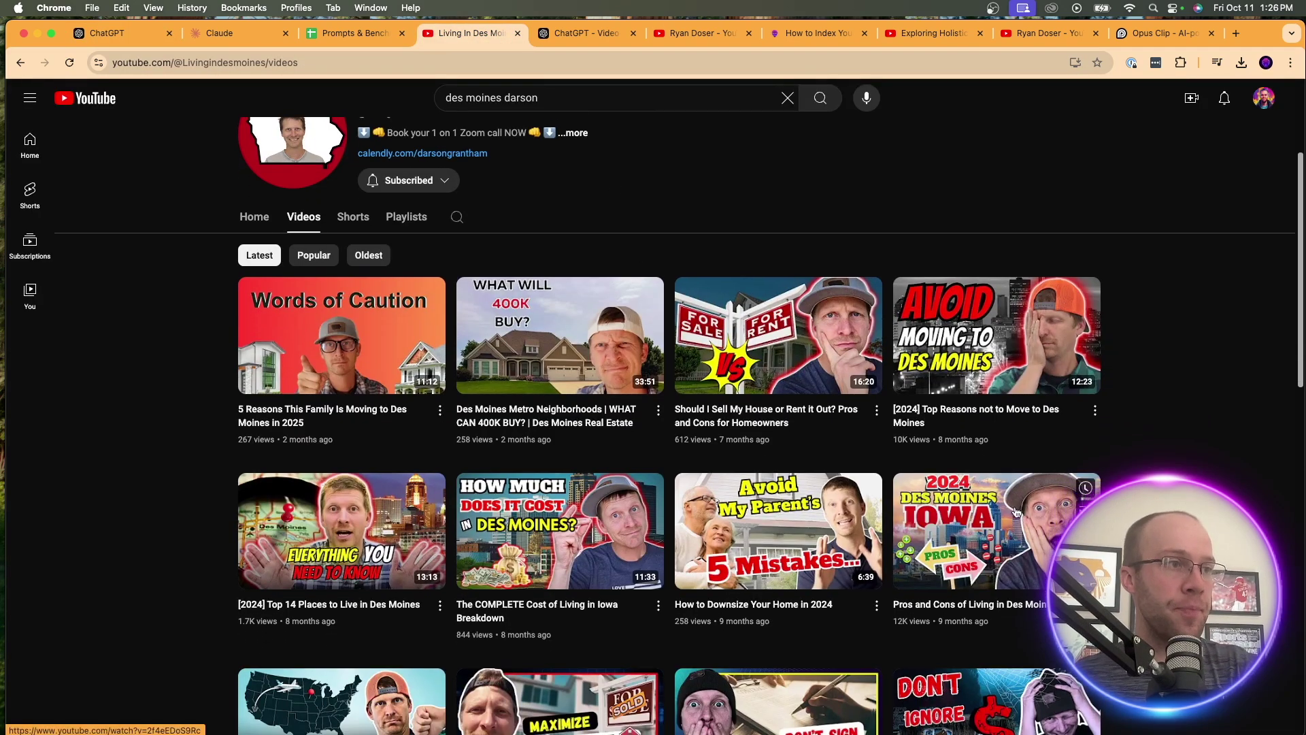
scroll(476, 306, "up", 1)
left_click(314, 271)
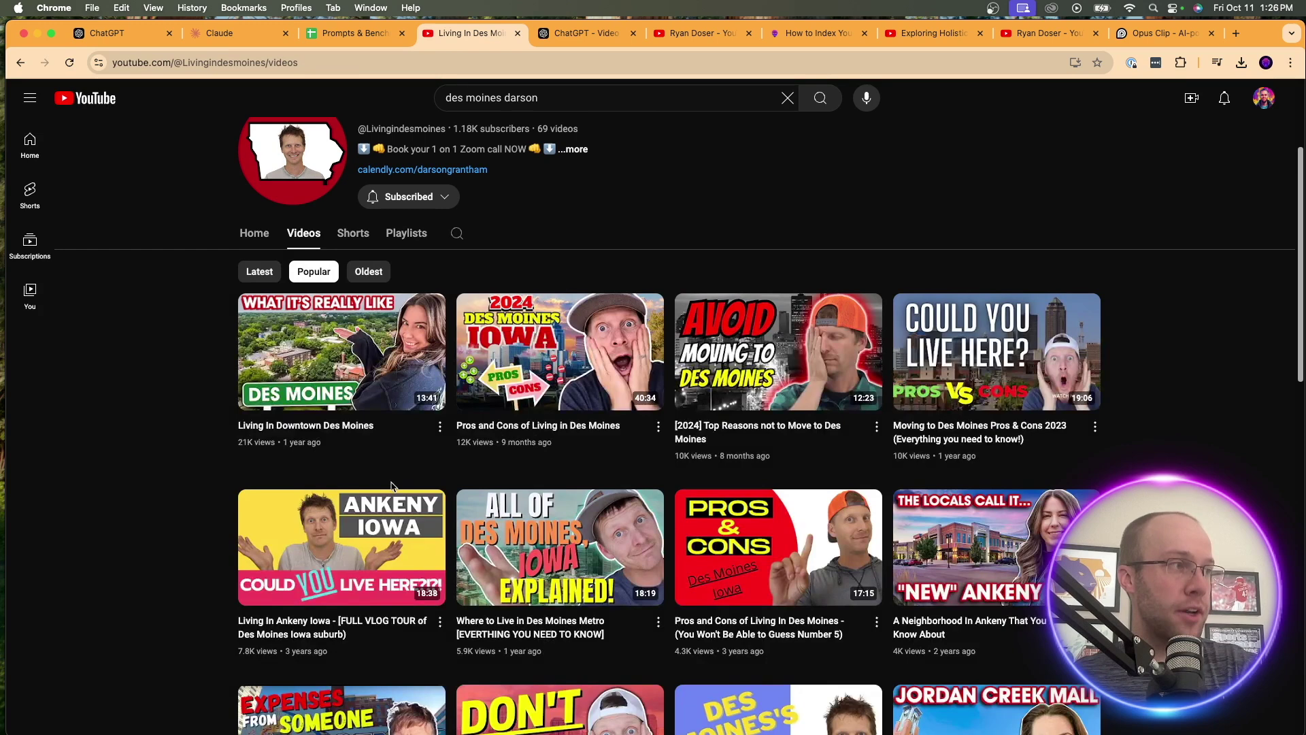
scroll(544, 443, "up", 1)
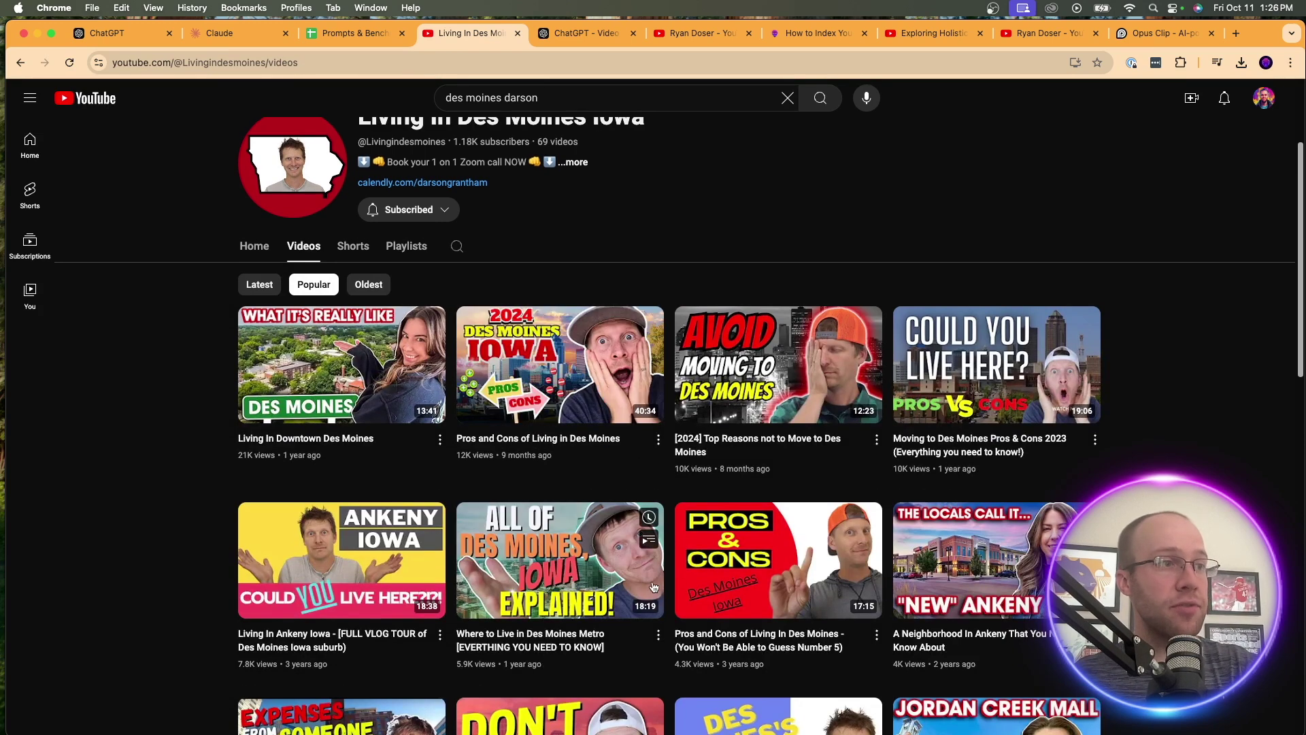
left_click(656, 440)
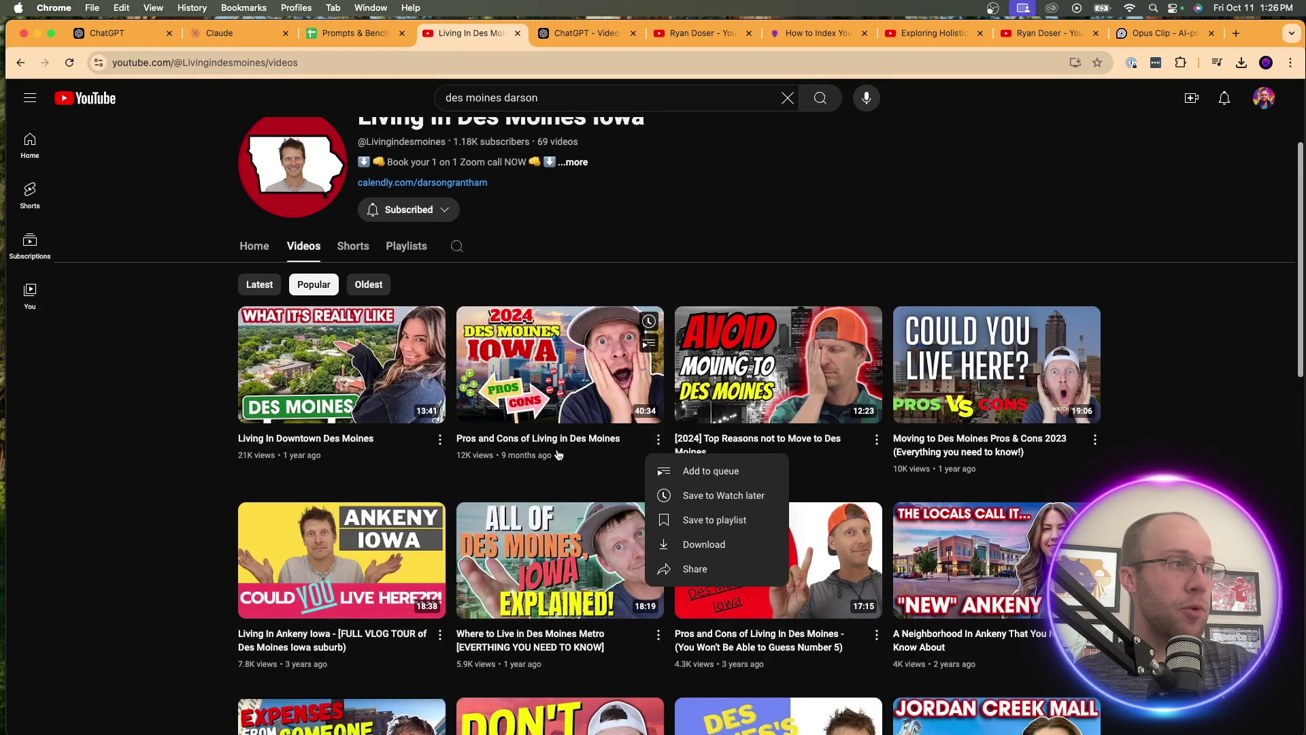
left_click(558, 443)
left_click(96, 606)
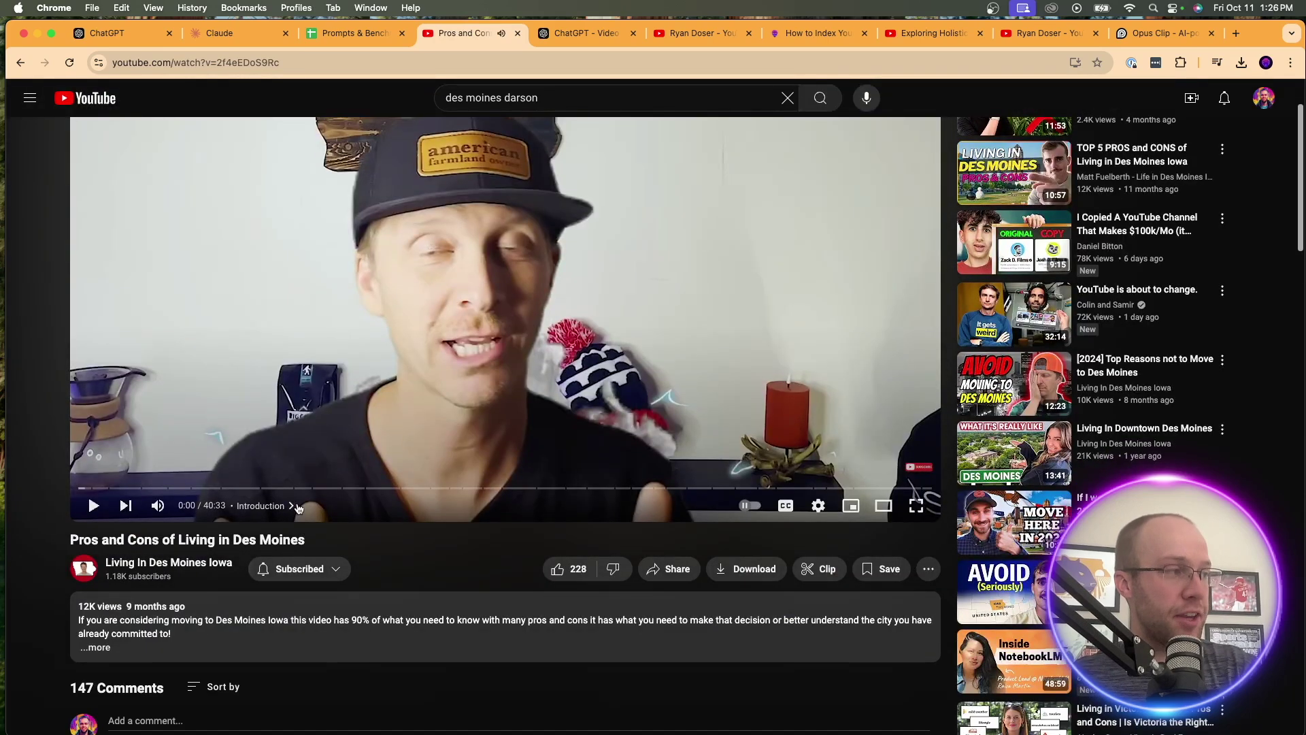
left_click_drag(307, 539, 57, 539)
key("super+c")
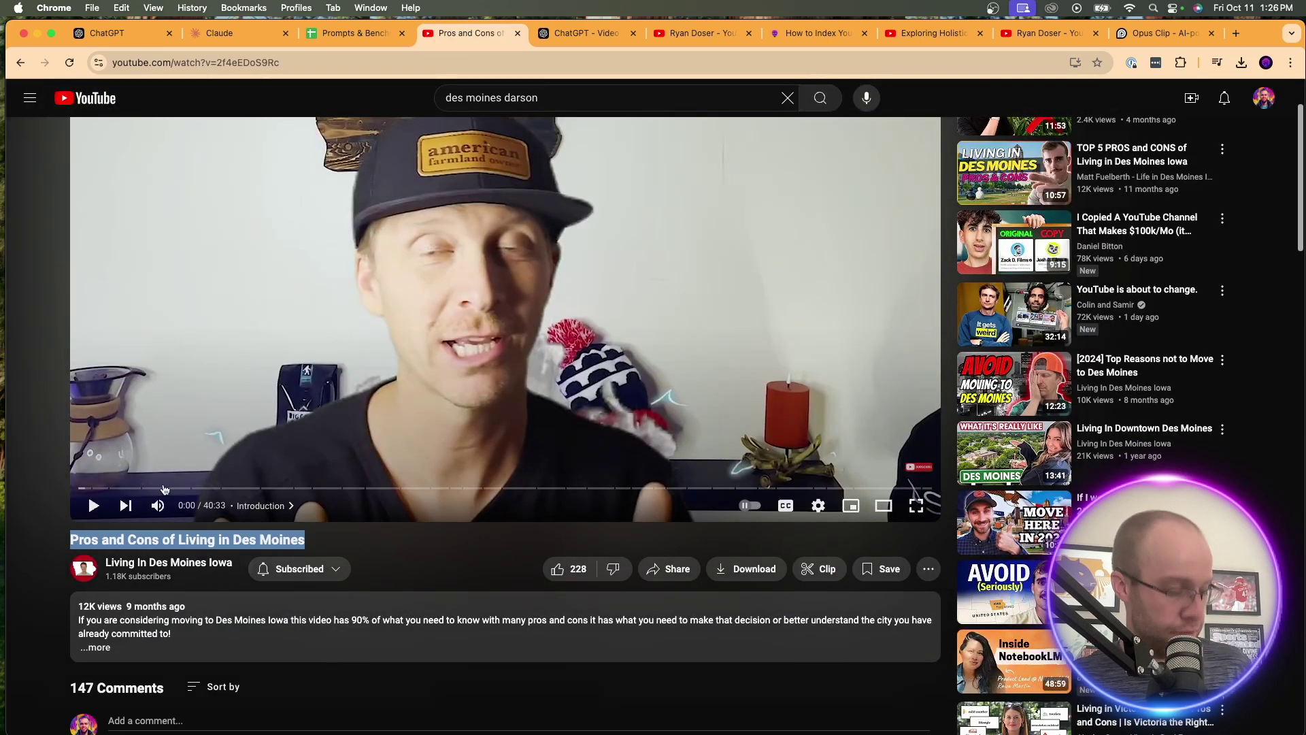
Write "Target Keyword - 'Pros and Cons of Living in Des Moines'" with a 'Transcript:' line beneath it.
left_click(114, 40)
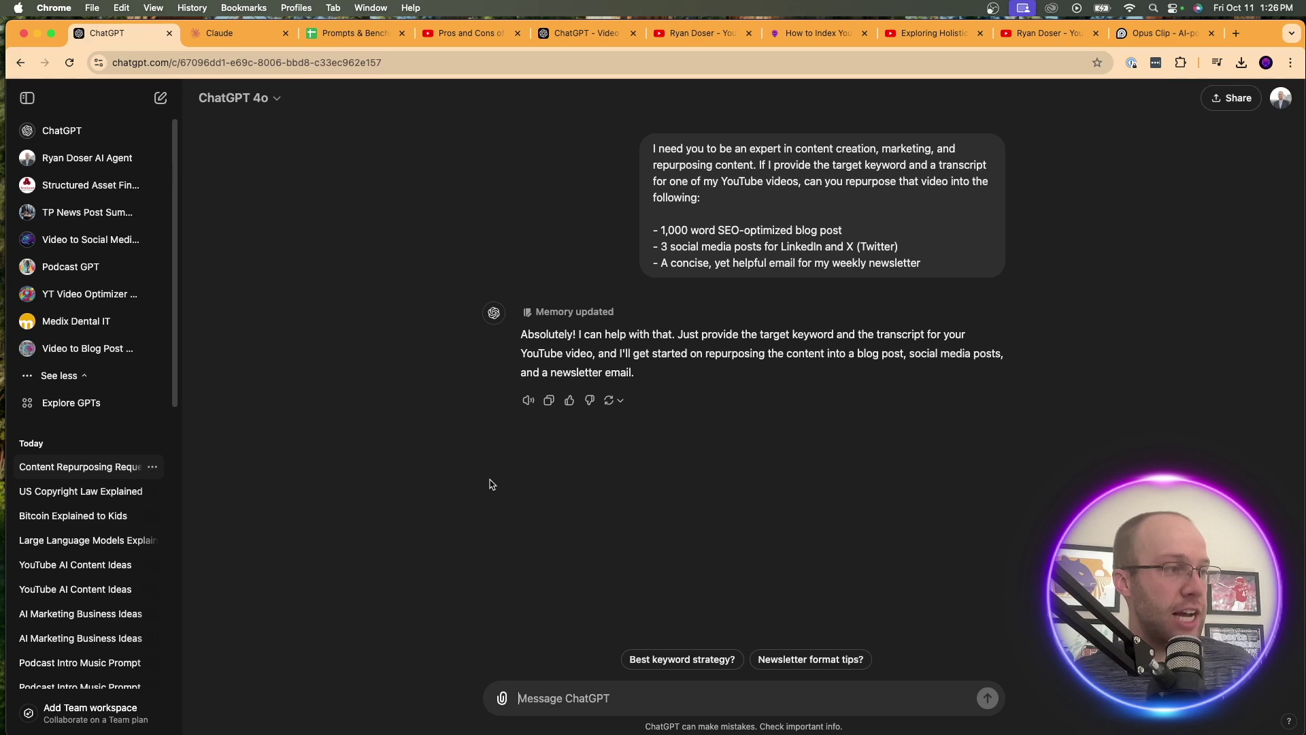
type("Target Keywo")
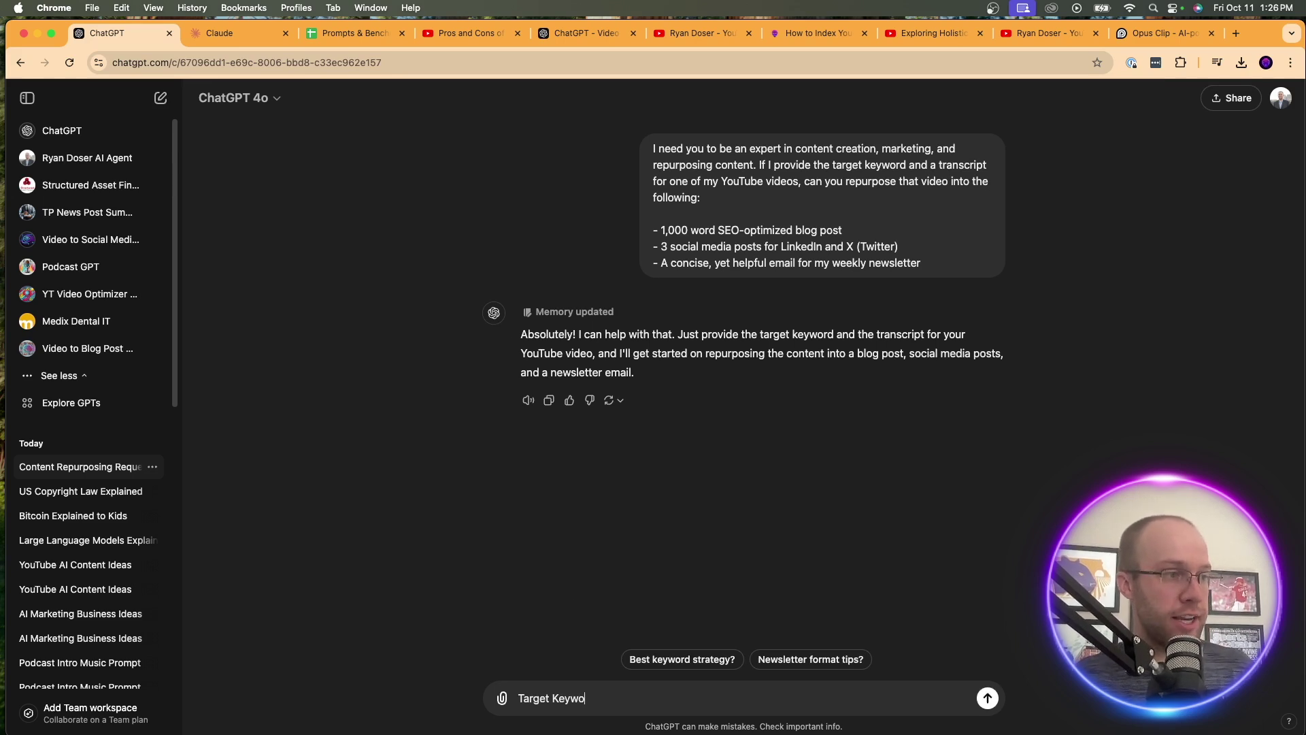
type("rd - '")
key("super+v")
type("'")
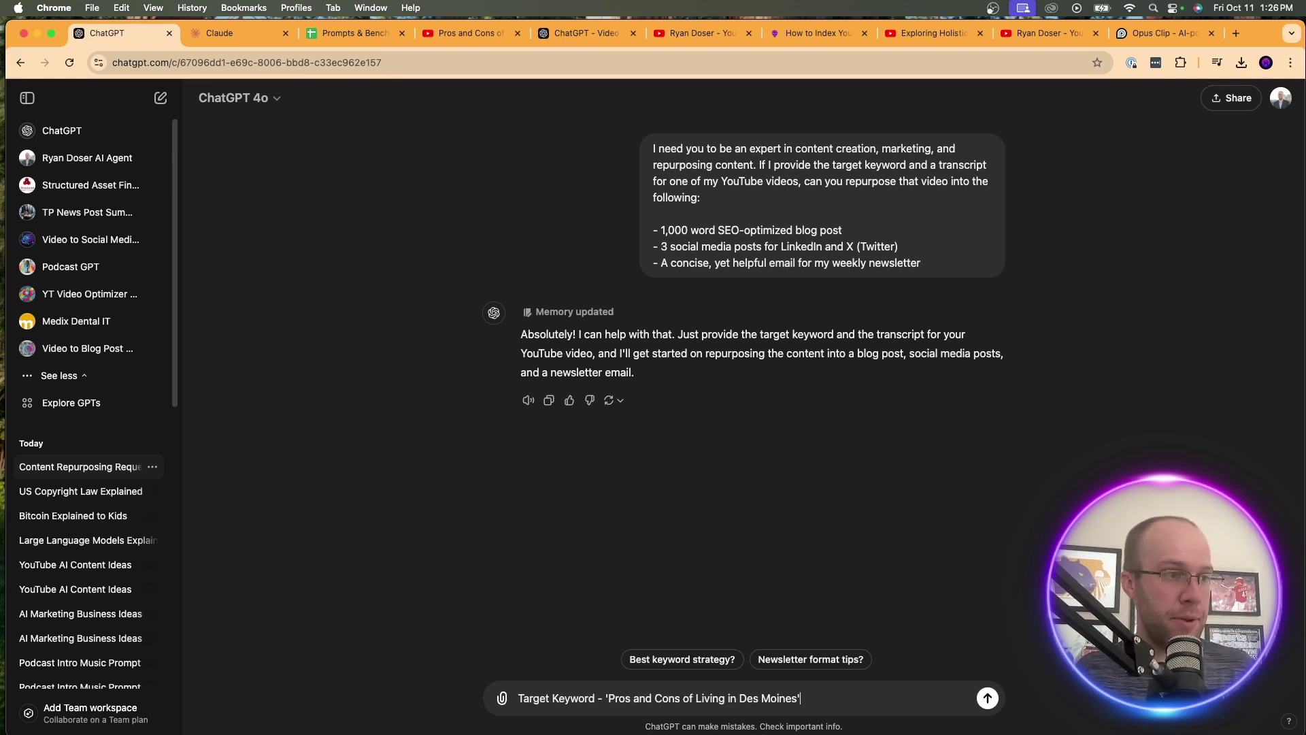
key("shift+Return")
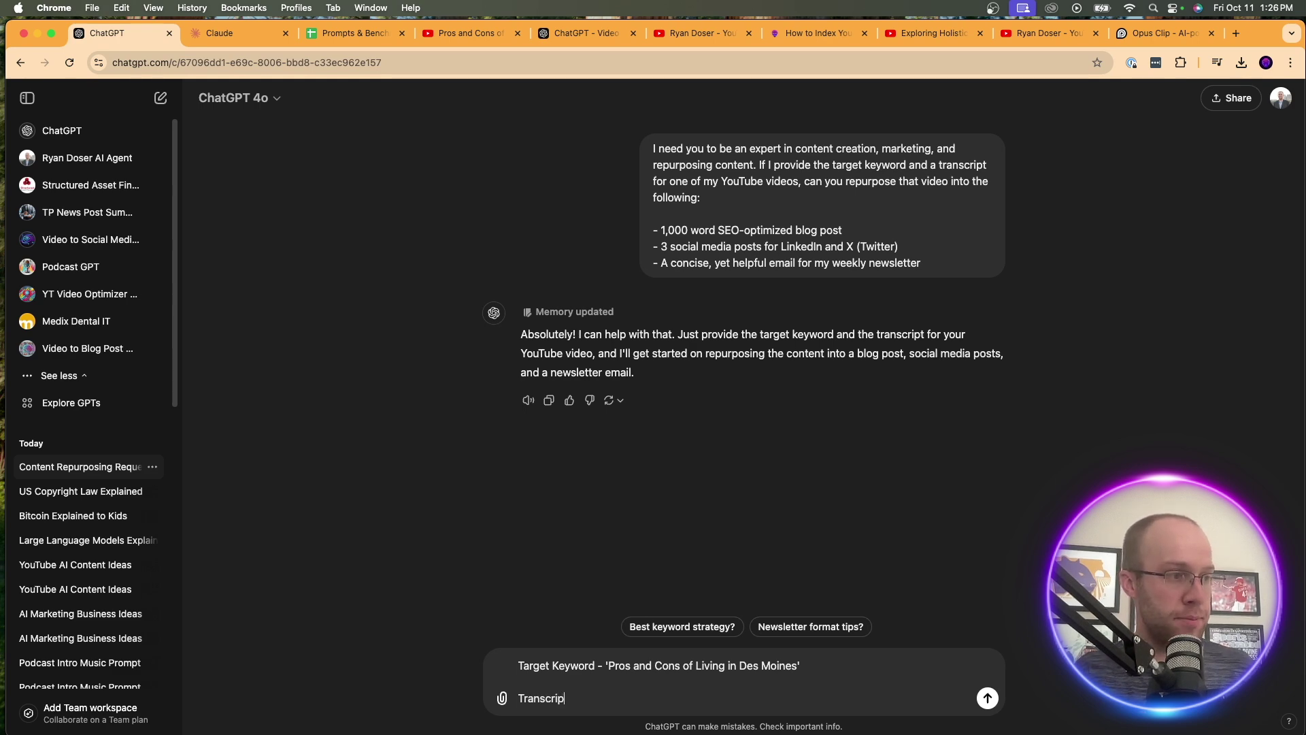
type("Transcript:")
key("shift+Return")
key("shift+Return")
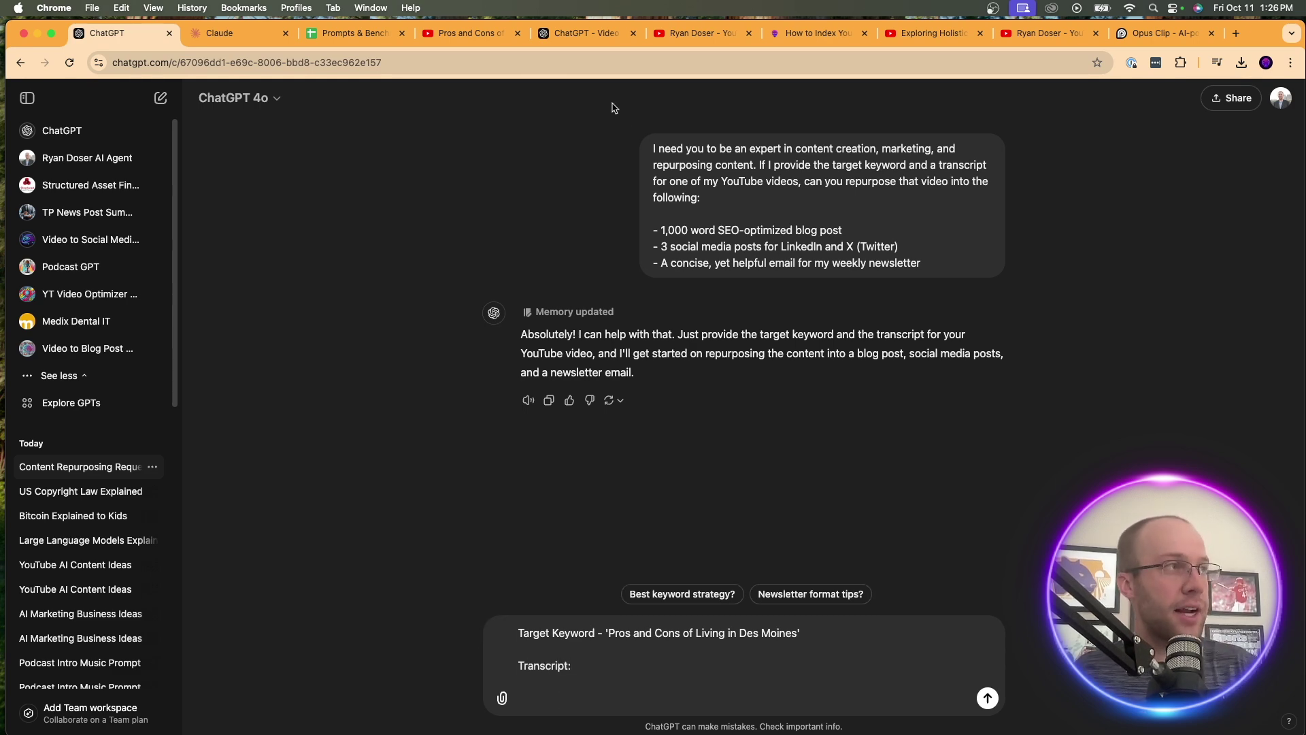
Expand the video description, show the transcript and select the entire timestamped transcript.
left_click(470, 32)
scroll(489, 422, "down", 2)
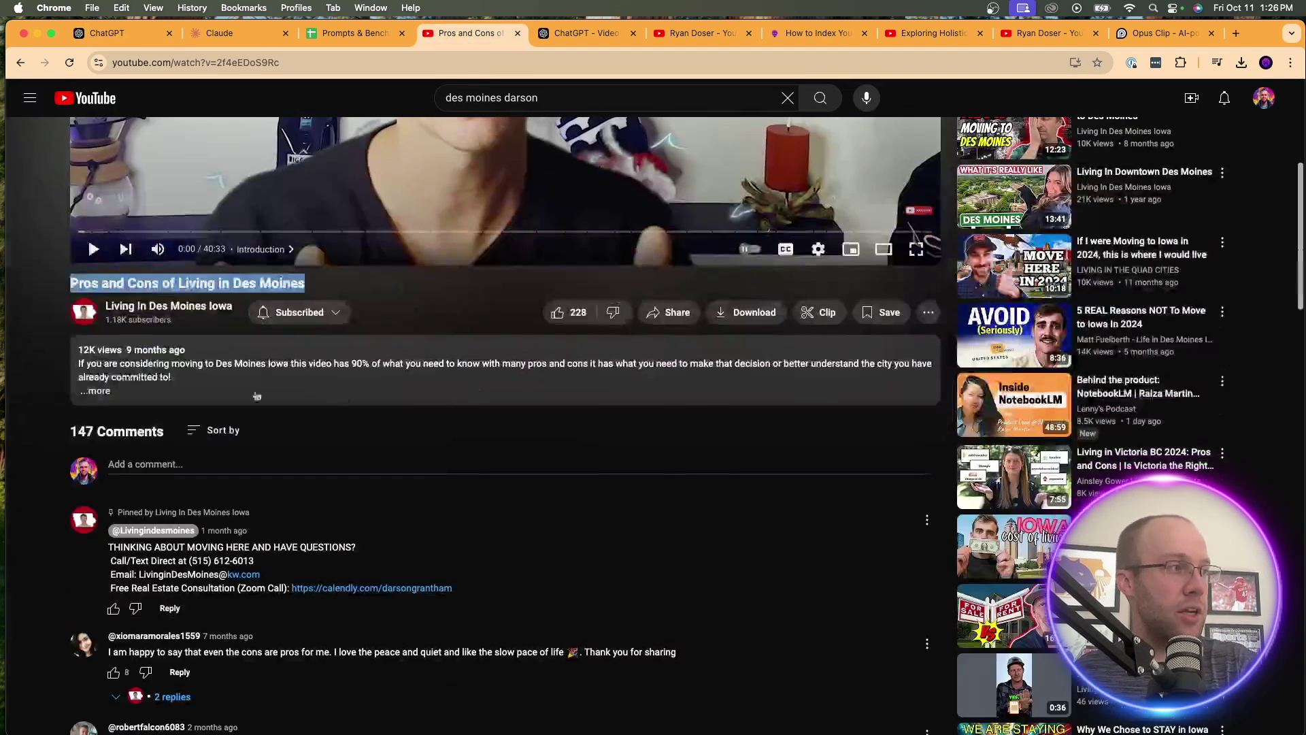
left_click(97, 392)
scroll(155, 570, "down", 10)
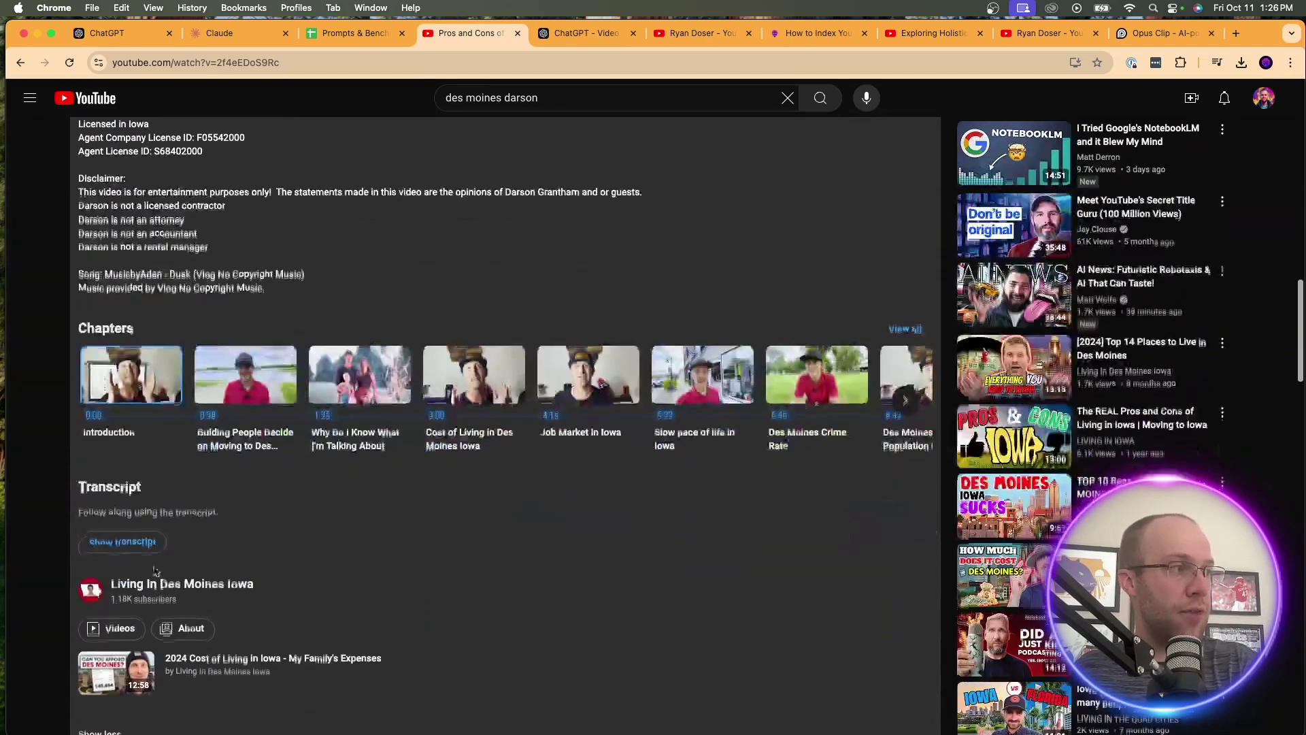
left_click(112, 542)
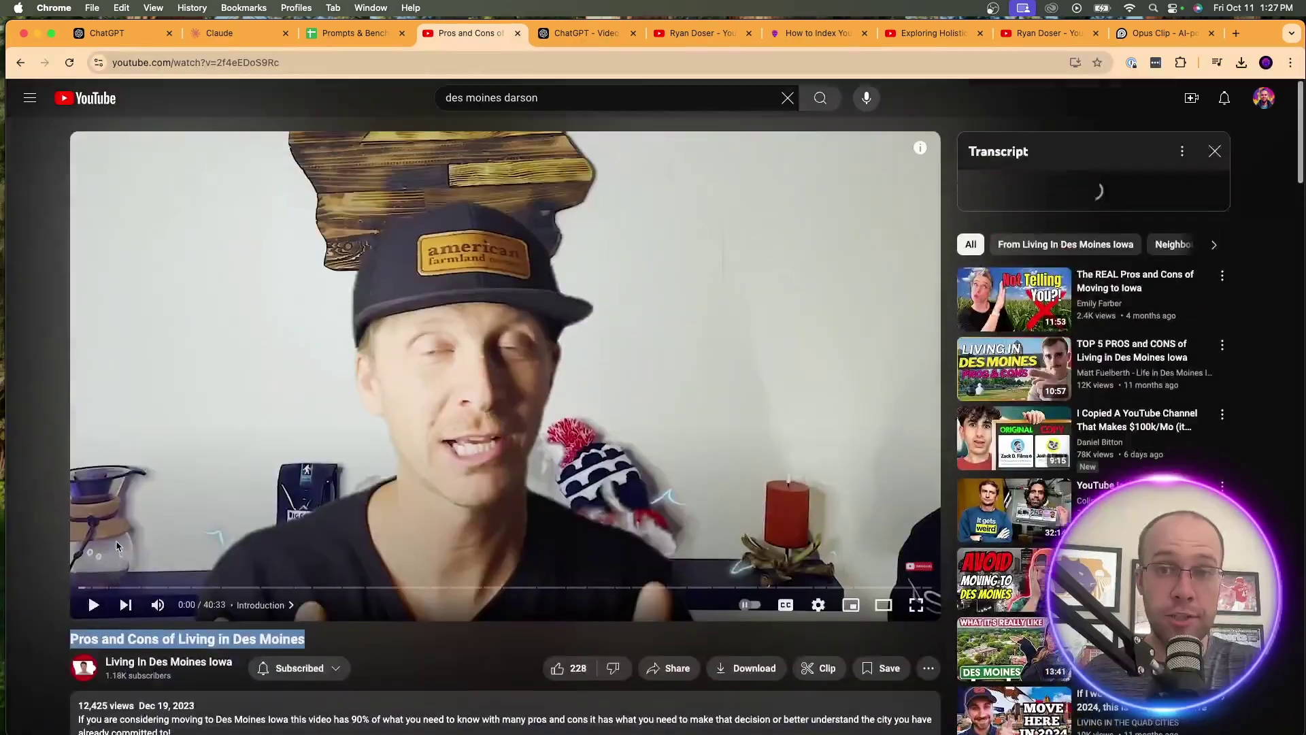
left_click_drag(979, 250, 1078, 585)
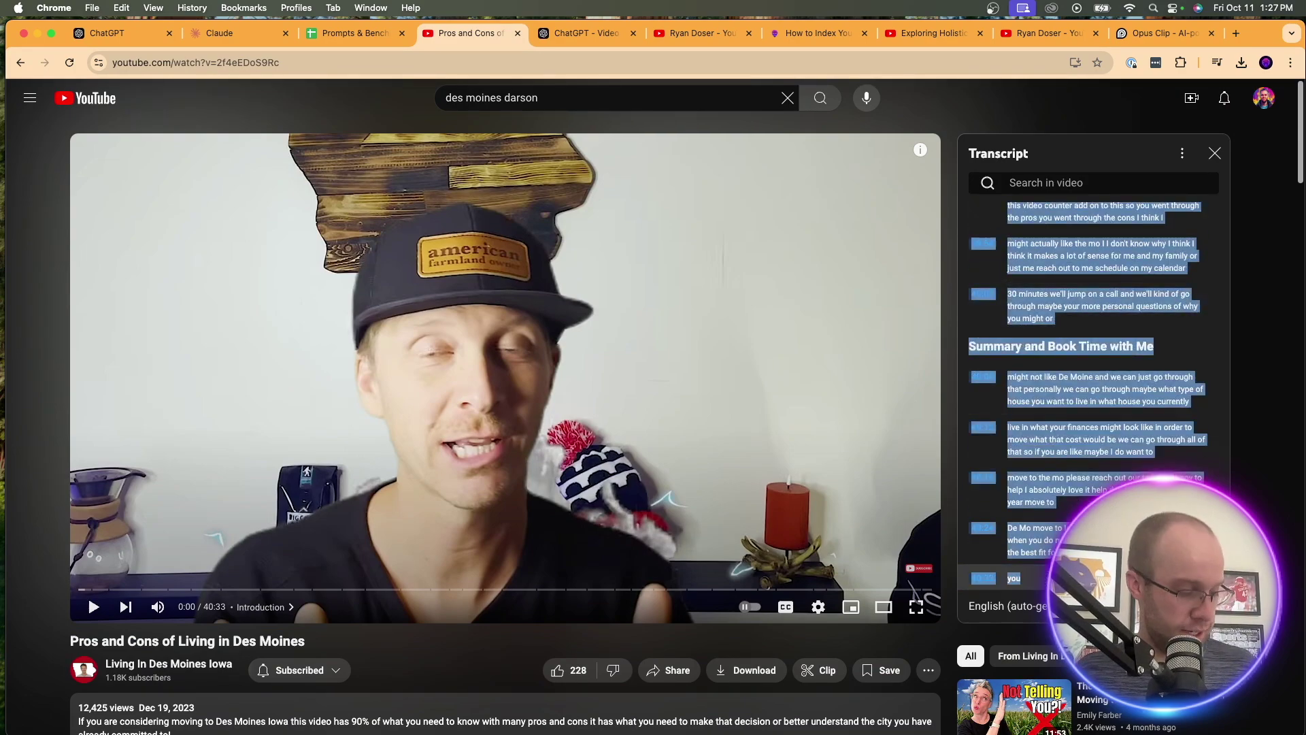
Paste the transcript under the keyword, send it, and look over the generated blog title.
left_click(108, 32)
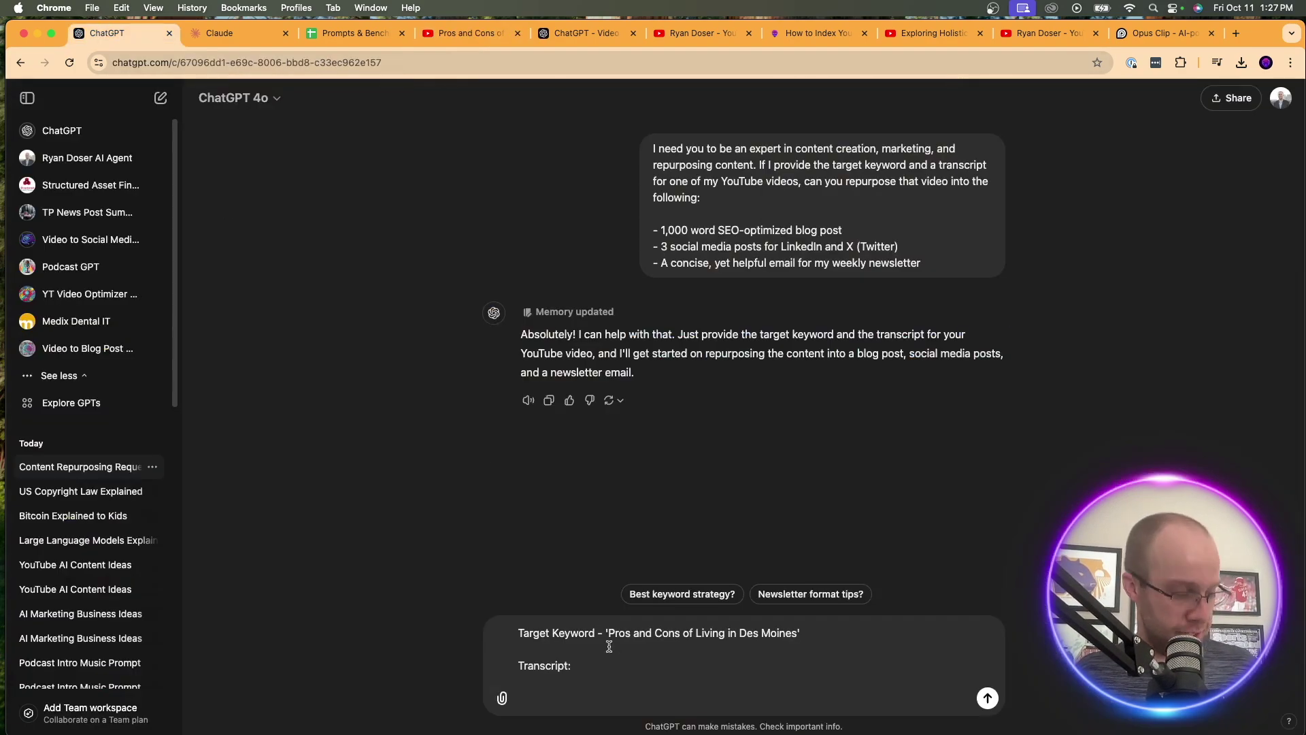
key("super+v")
key("Return")
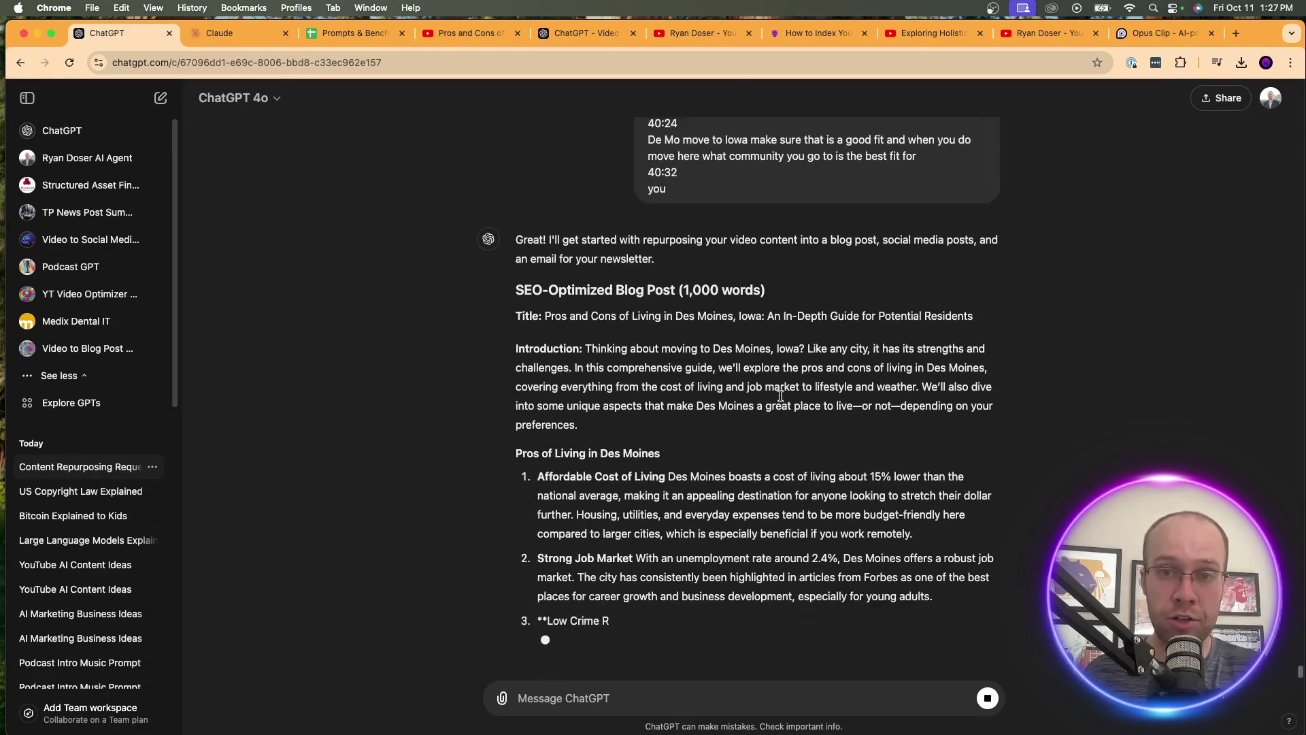
scroll(653, 374, "up", 3)
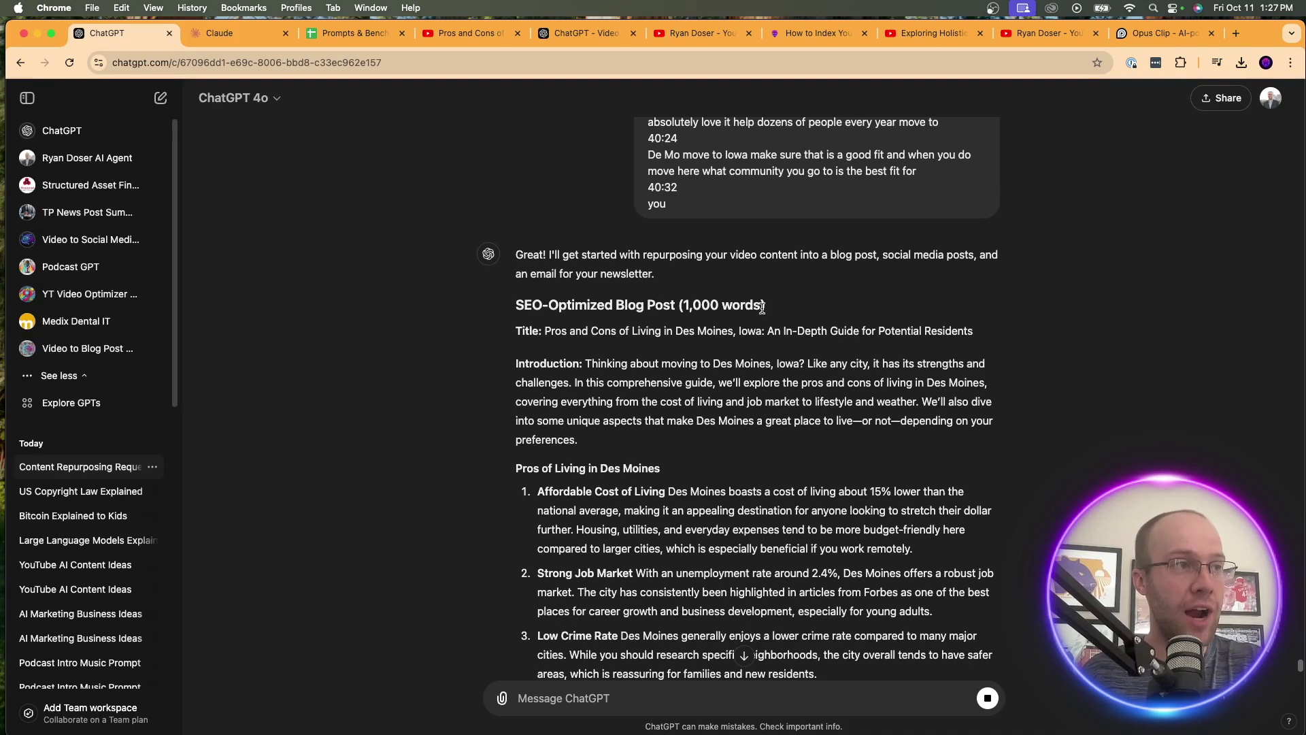
scroll(1006, 324, "down", 2)
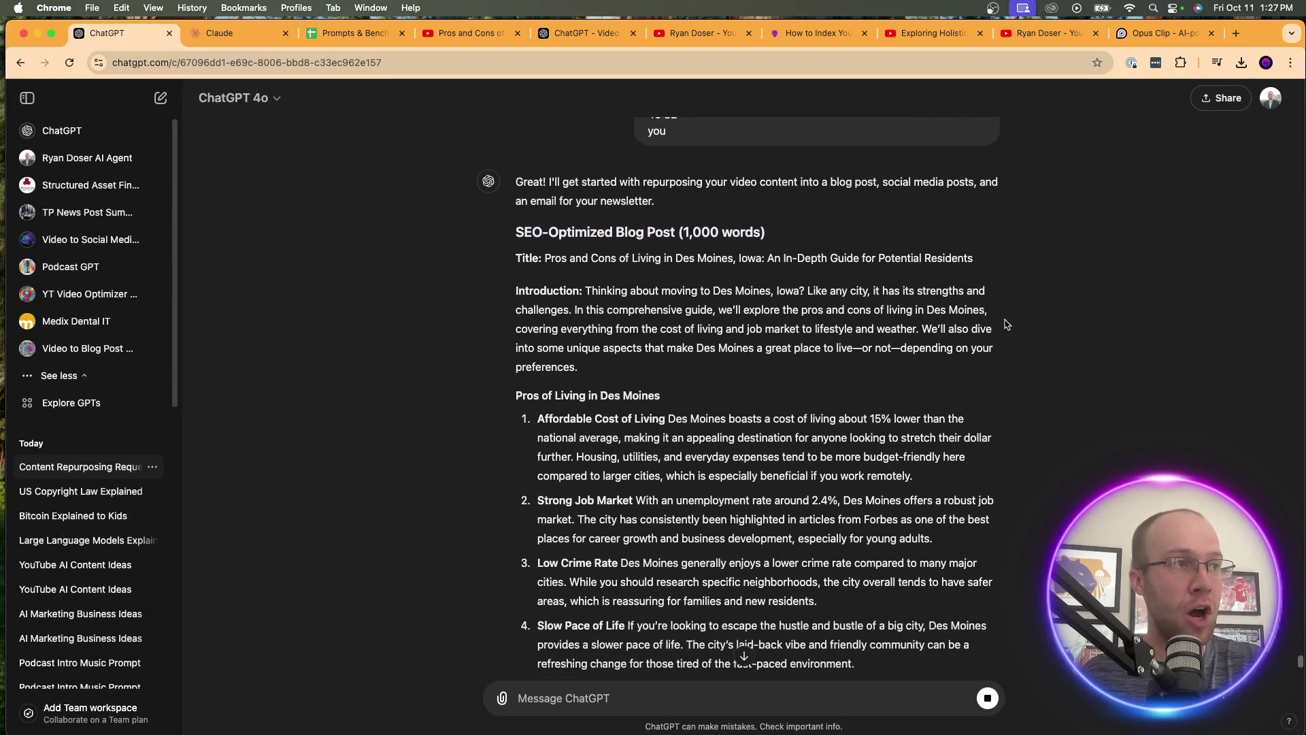
left_click(714, 274)
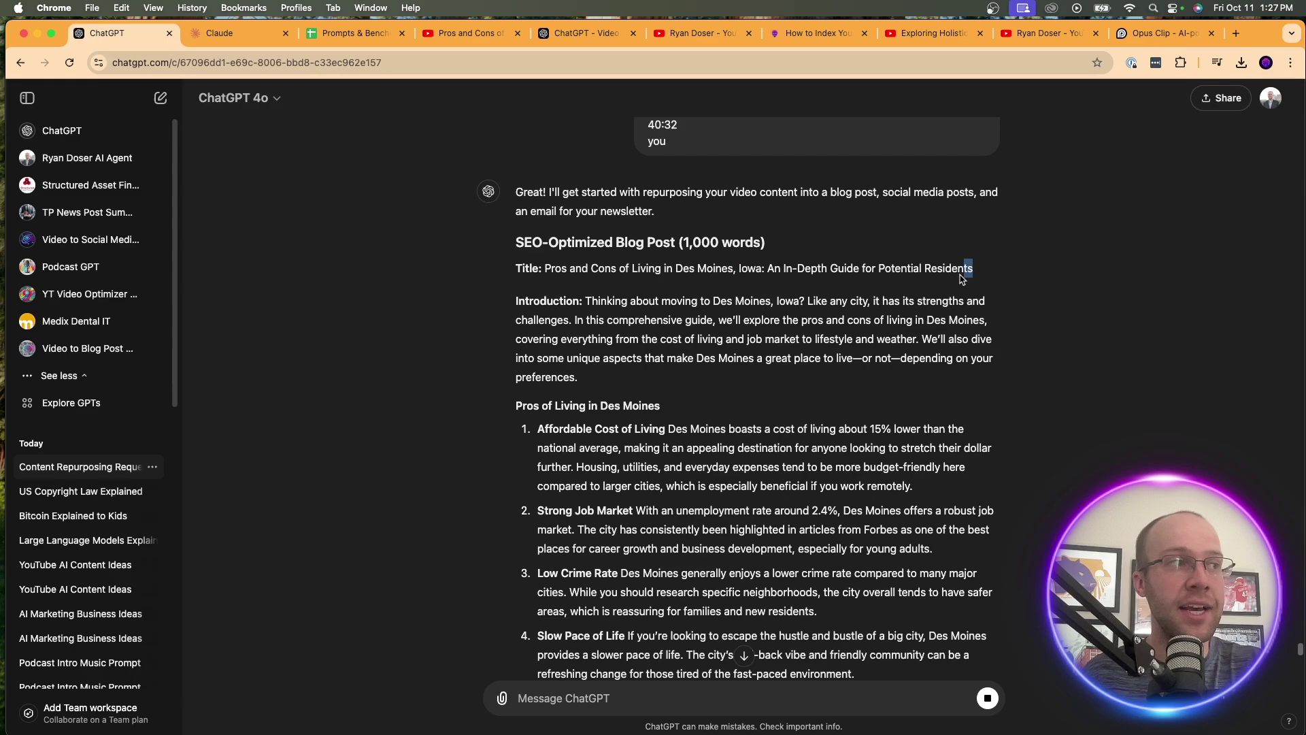
Read through the blog post's pros list down to the Social Media Posts heading.
scroll(598, 331, "down", 3)
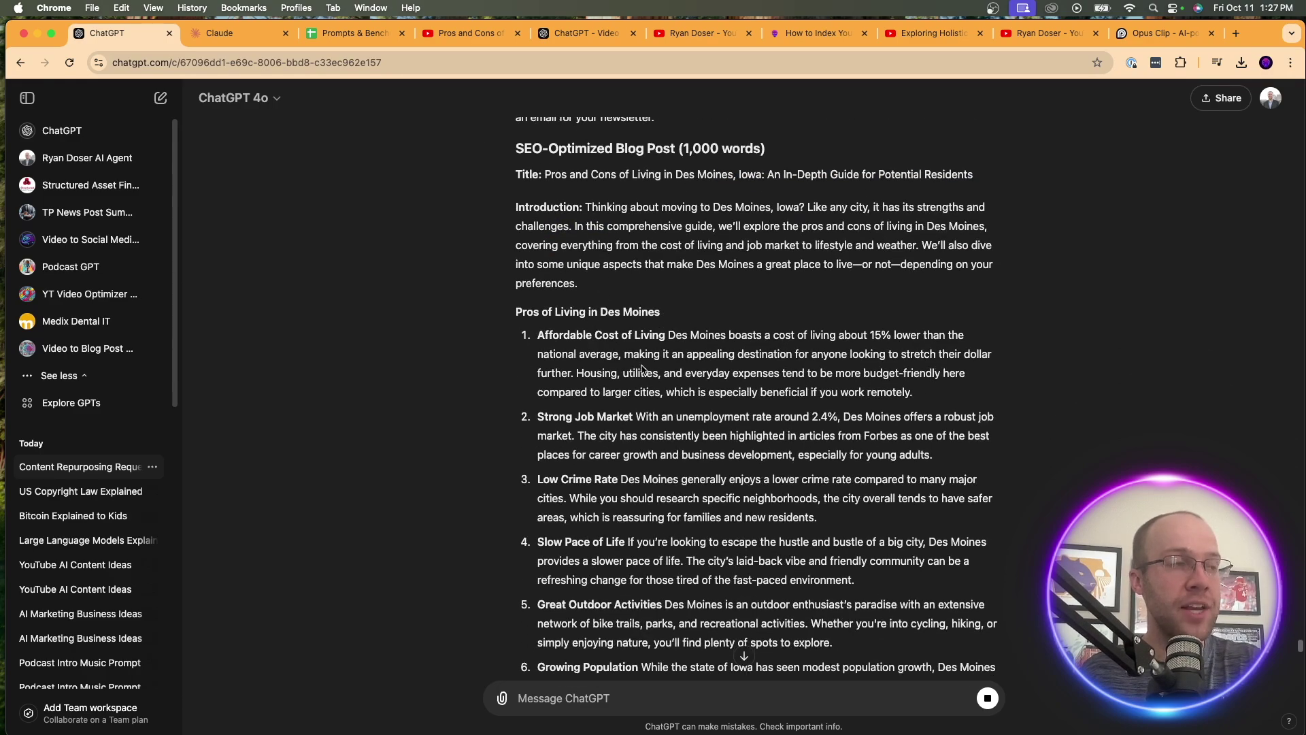
scroll(599, 331, "down", 5)
scroll(598, 332, "up", 5)
left_click_drag(728, 483, 671, 432)
left_click(671, 432)
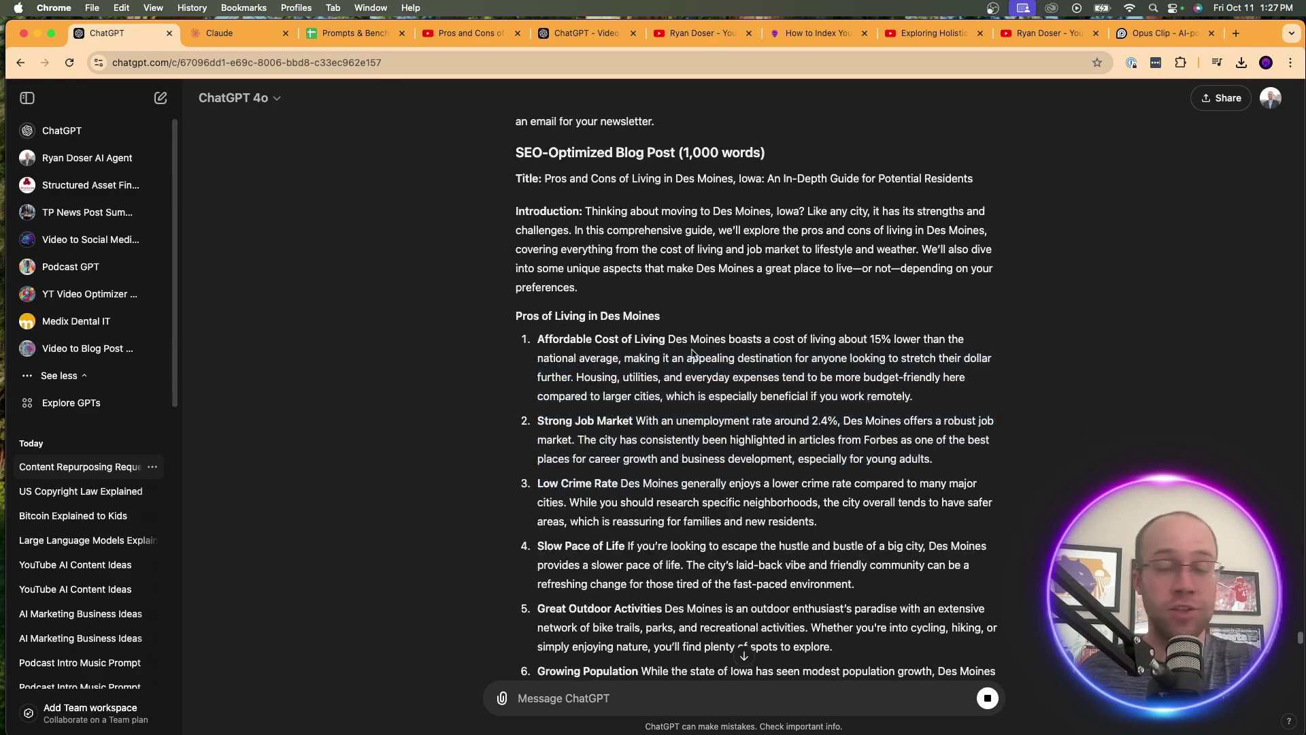
scroll(692, 352, "down", 10)
left_click_drag(692, 352, 492, 395)
left_click(492, 394)
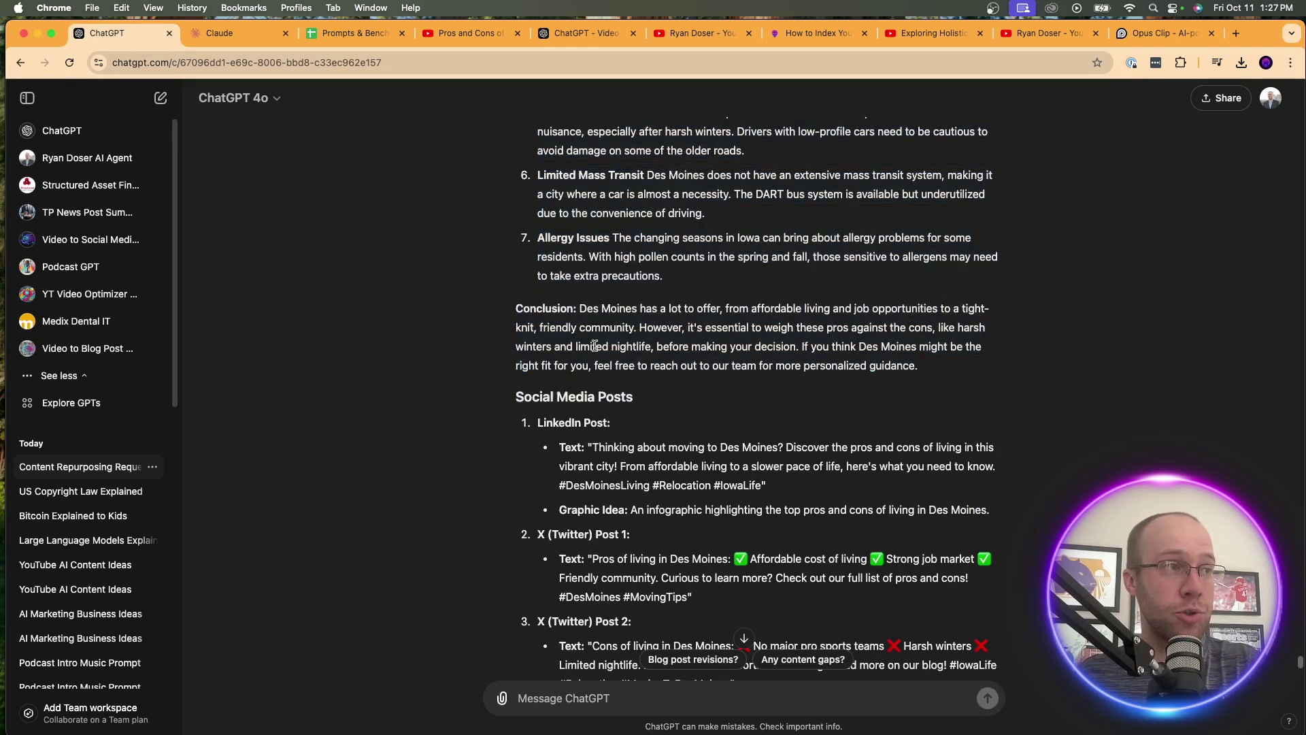
Revisit the blog post's cons section.
scroll(680, 408, "up", 3)
left_click_drag(946, 429, 586, 349)
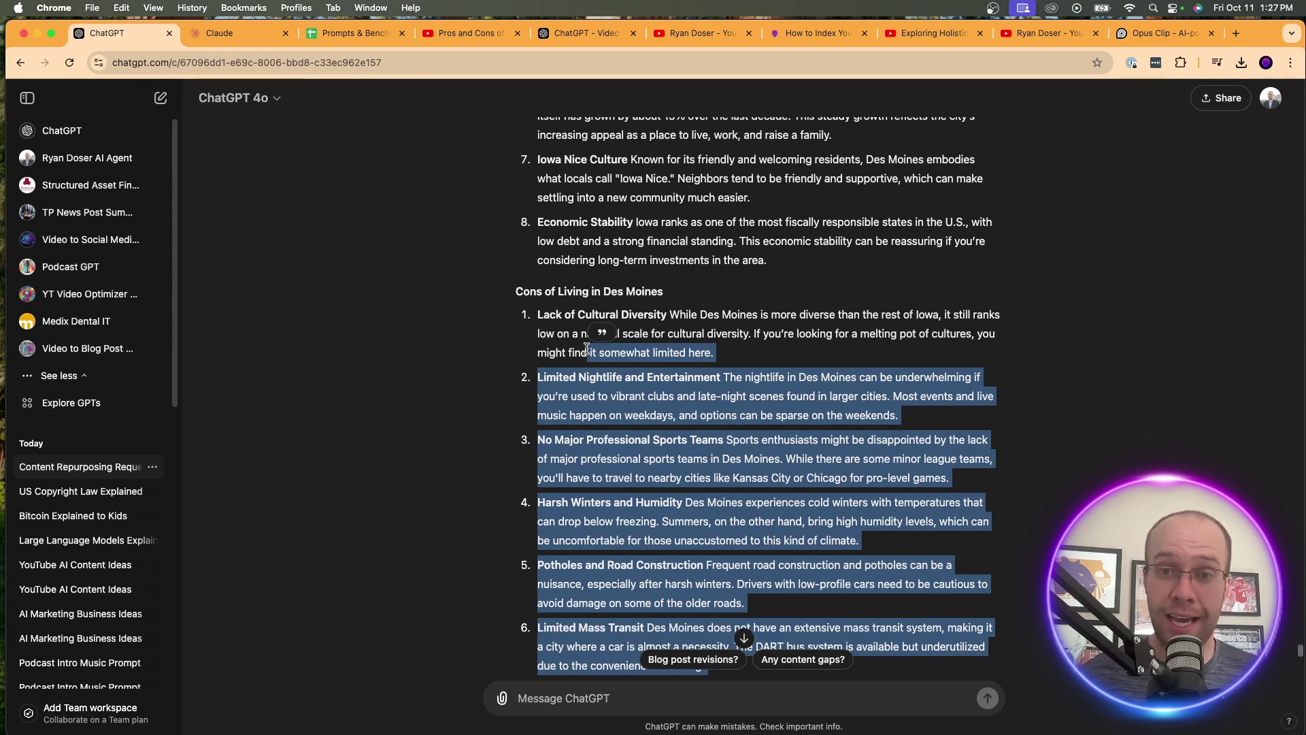
left_click(589, 346)
scroll(844, 412, "up", 4)
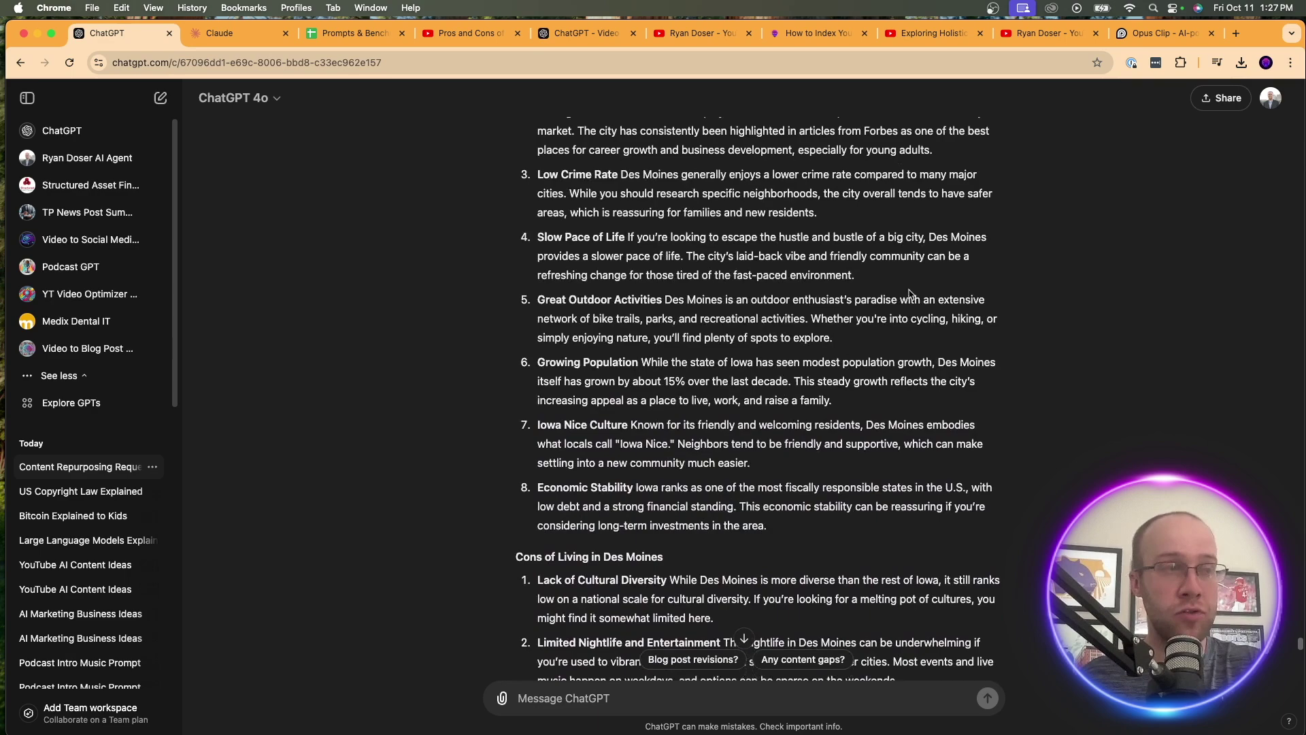
scroll(843, 411, "down", 3)
scroll(844, 412, "down", 10)
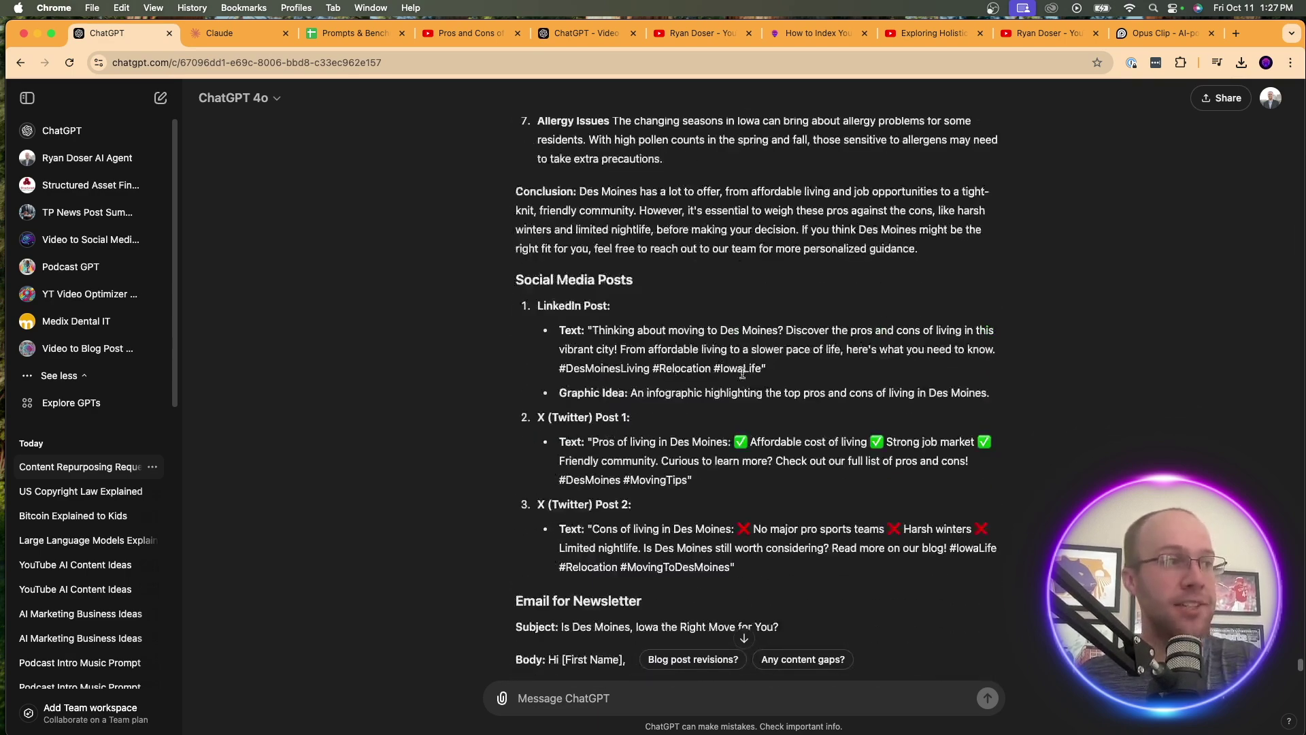
Review the Social Media Posts section, including the LinkedIn and X posts.
left_click_drag(511, 296, 729, 327)
left_click(640, 243)
scroll(647, 339, "down", 1)
left_click(765, 346)
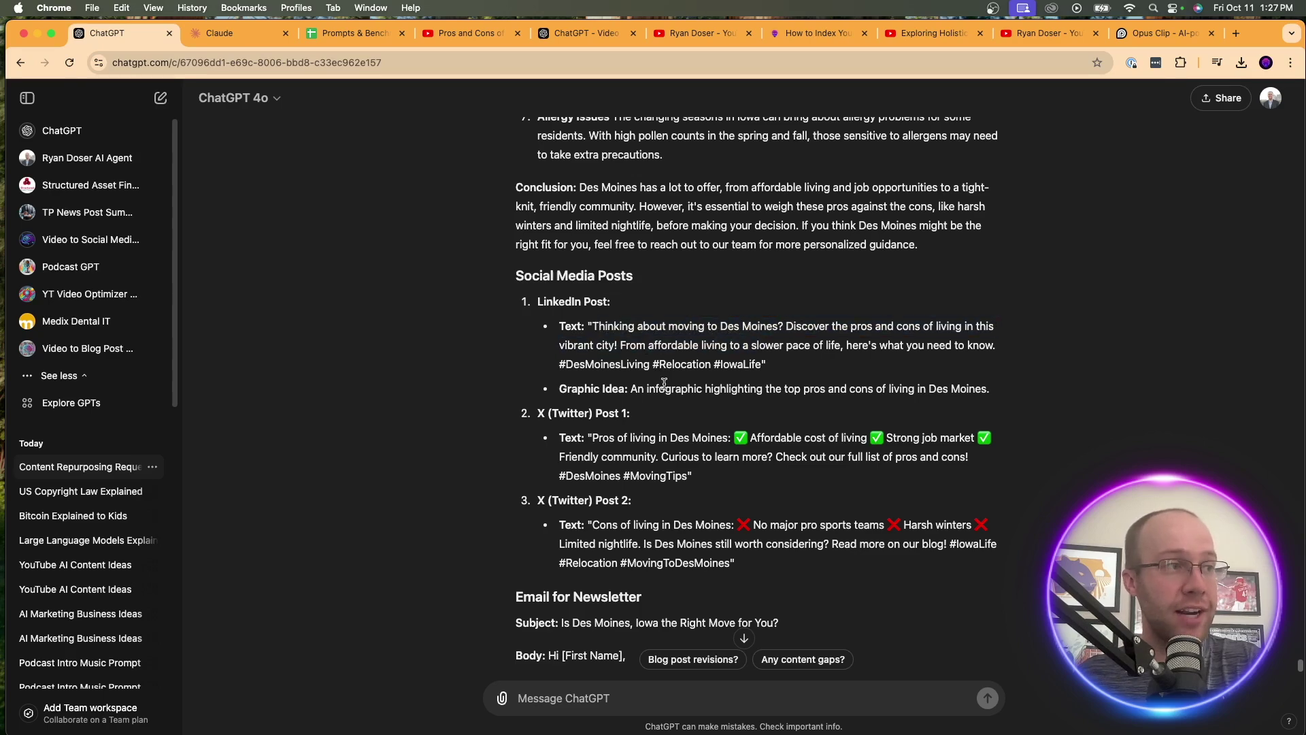
scroll(664, 383, "down", 3)
left_click_drag(693, 412, 564, 392)
left_click_drag(697, 501, 639, 477)
left_click(639, 477)
Review the newsletter email's subject line and body.
scroll(745, 382, "down", 9)
mouse_move(744, 381)
left_mouse_down()
mouse_move(775, 381)
mouse_move(592, 382)
mouse_move(765, 383)
left_mouse_up()
left_click(740, 437)
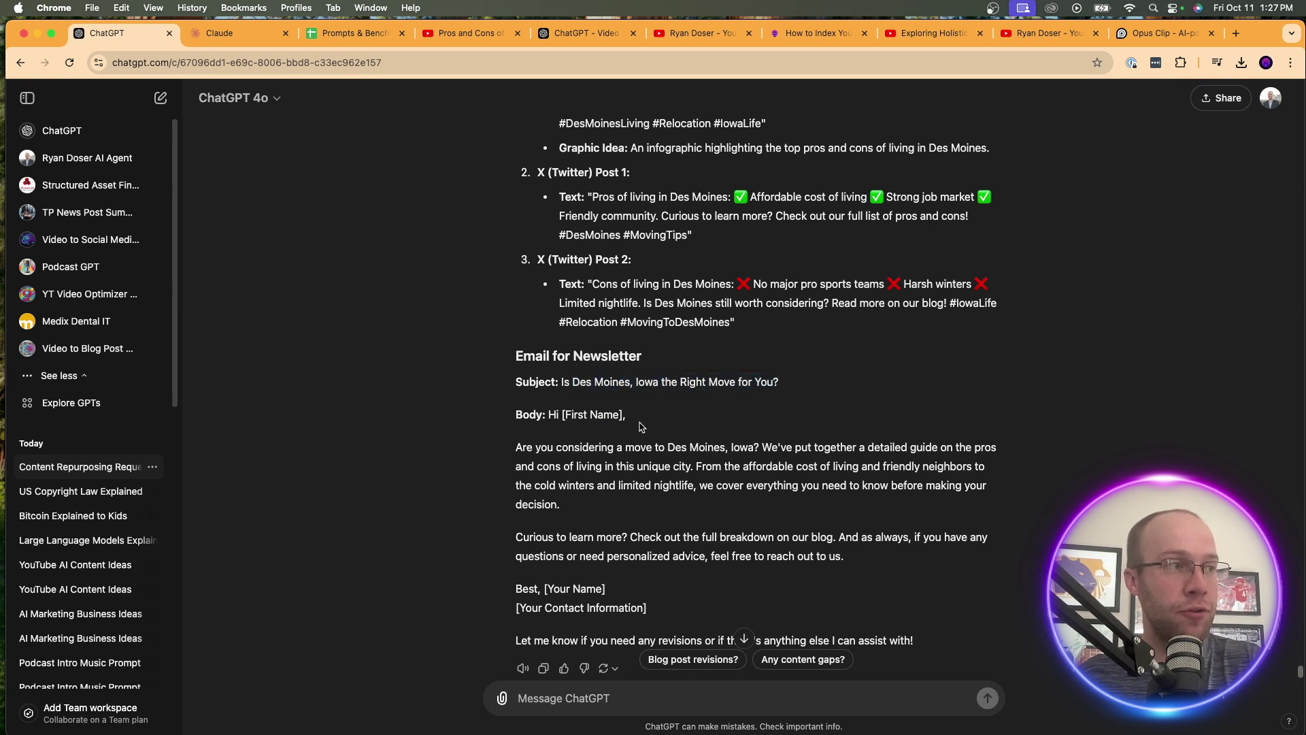
left_click_drag(640, 427, 795, 400)
scroll(563, 395, "down", 2)
left_click(794, 401)
left_click_drag(925, 595, 731, 429)
left_click(517, 395)
Scroll back up to the first prompt's three requested deliverables.
scroll(680, 408, "up", 5)
left_click(575, 379)
scroll(575, 380, "up", 15)
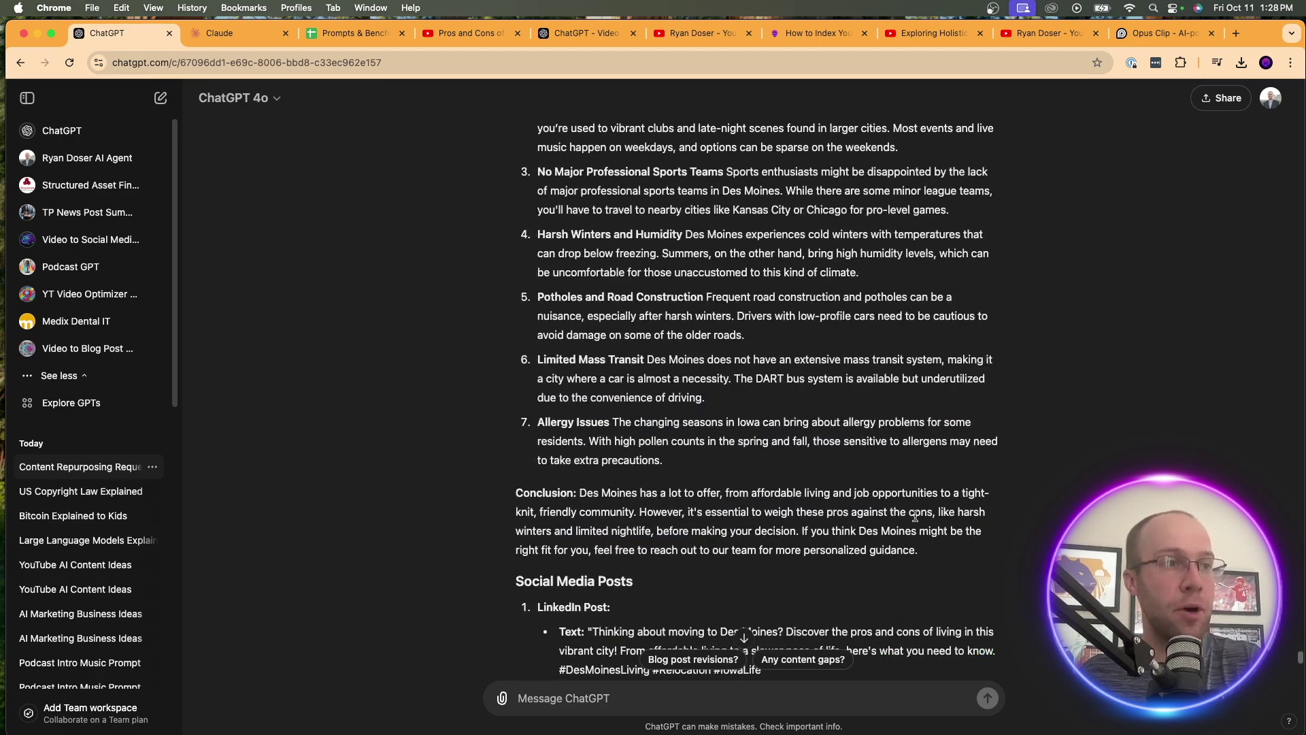
scroll(723, 432, "up", 1)
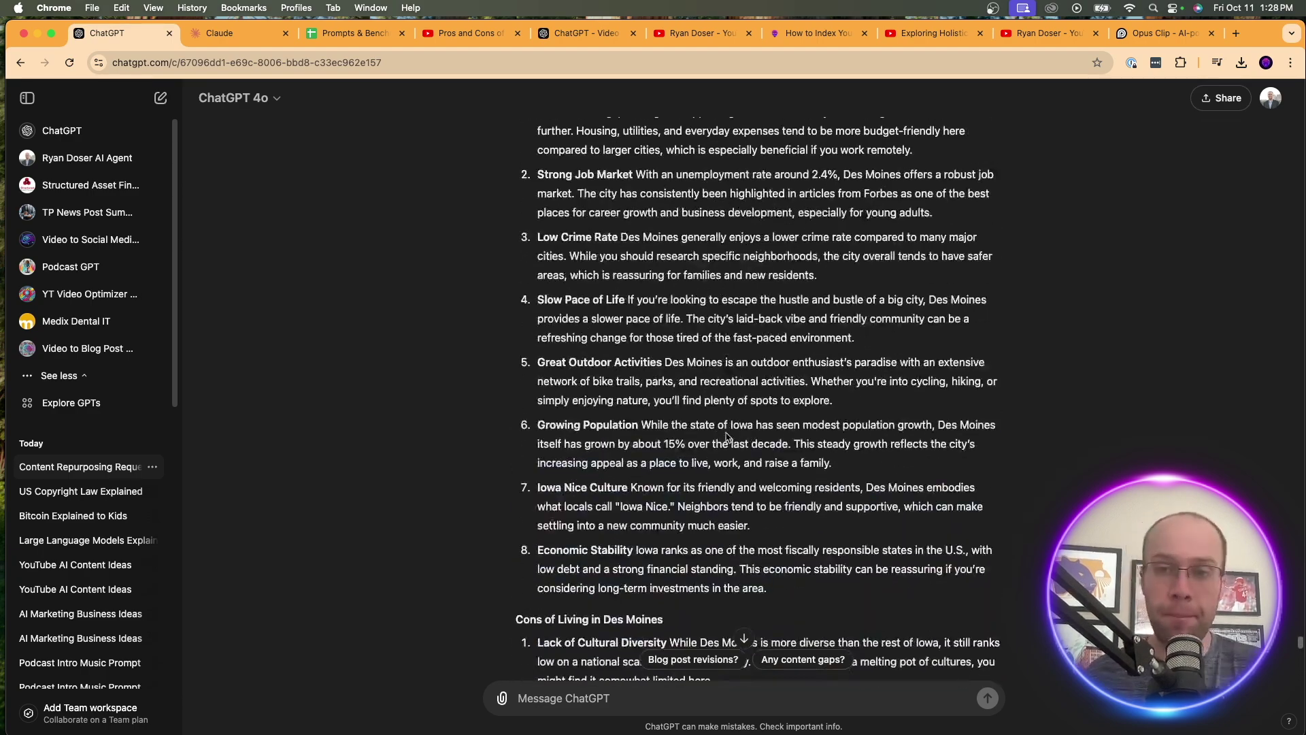
scroll(726, 436, "up", 20)
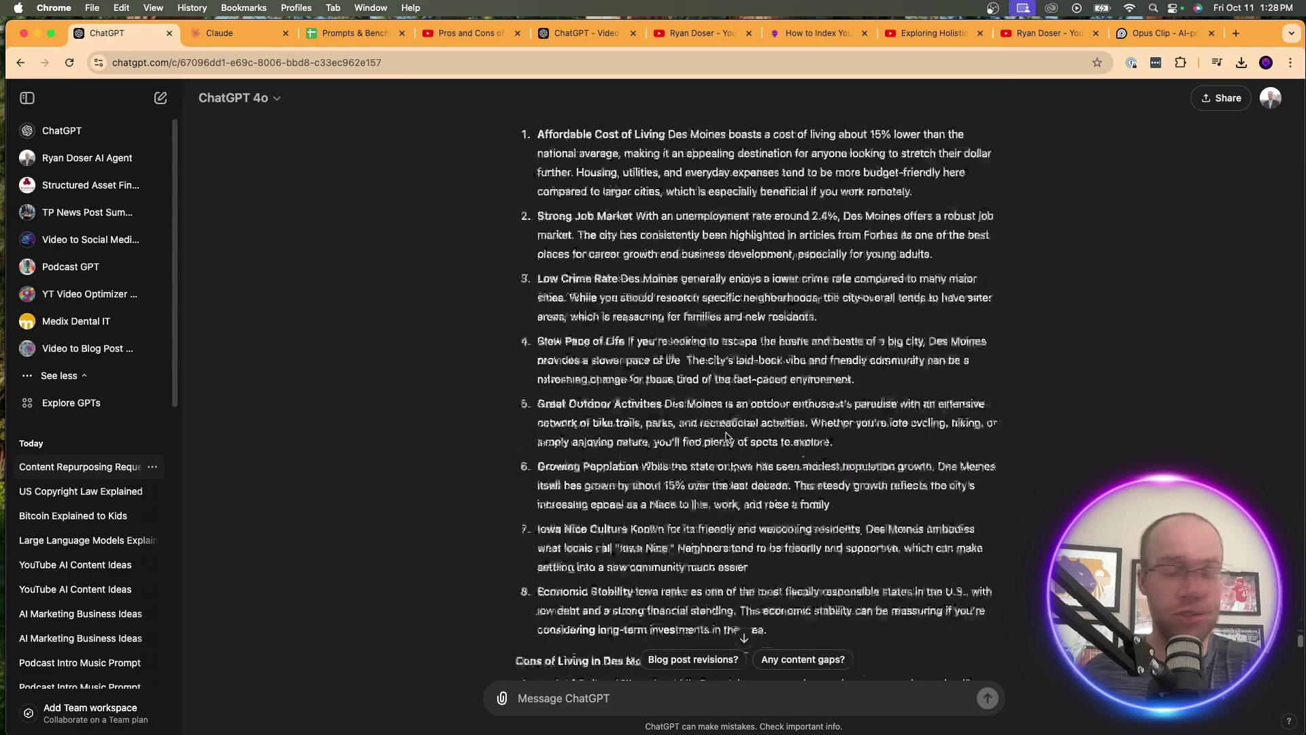
scroll(725, 432, "up", 20)
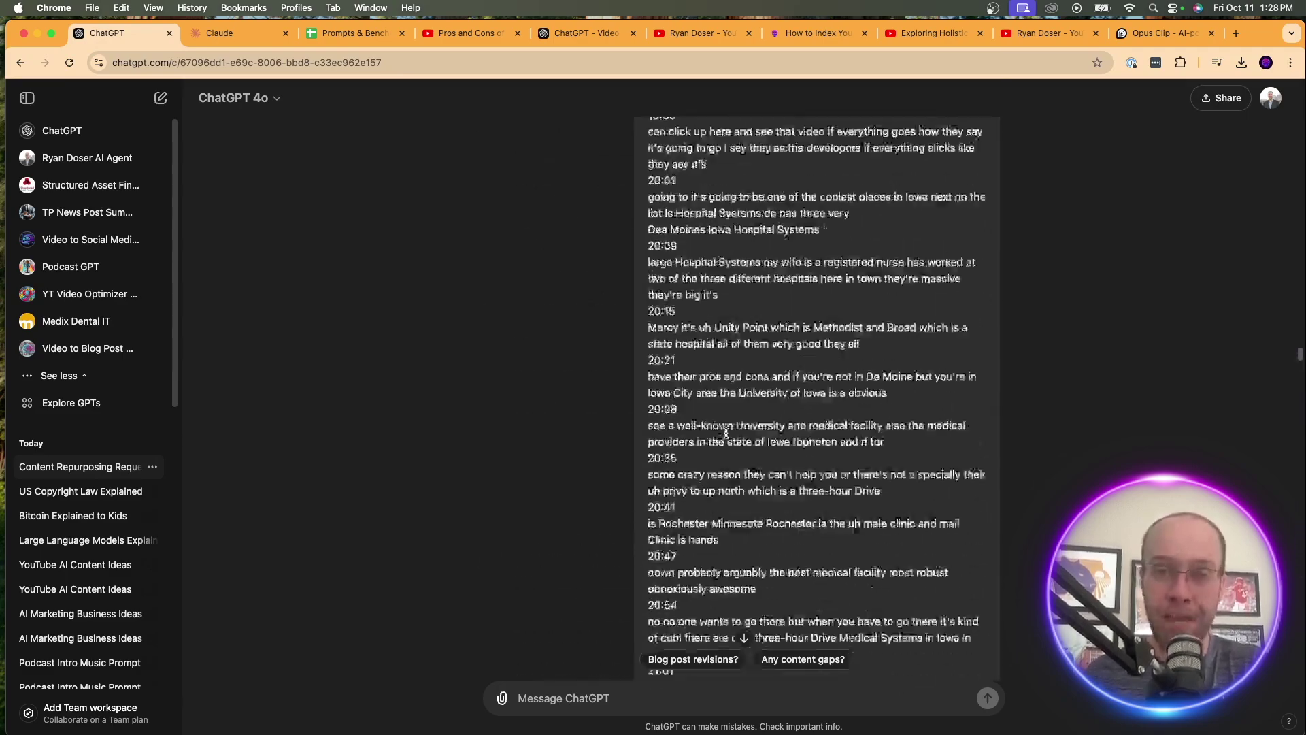
scroll(726, 432, "up", 15)
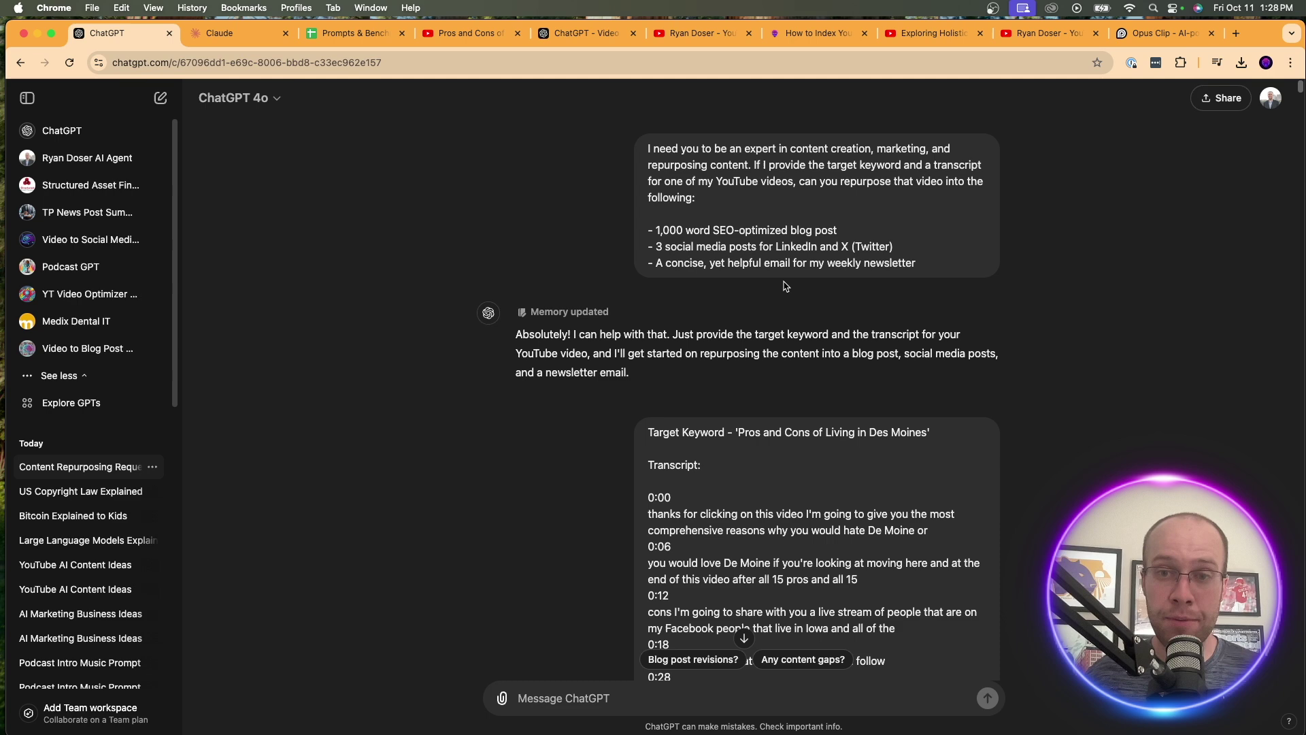
left_click_drag(926, 272, 649, 240)
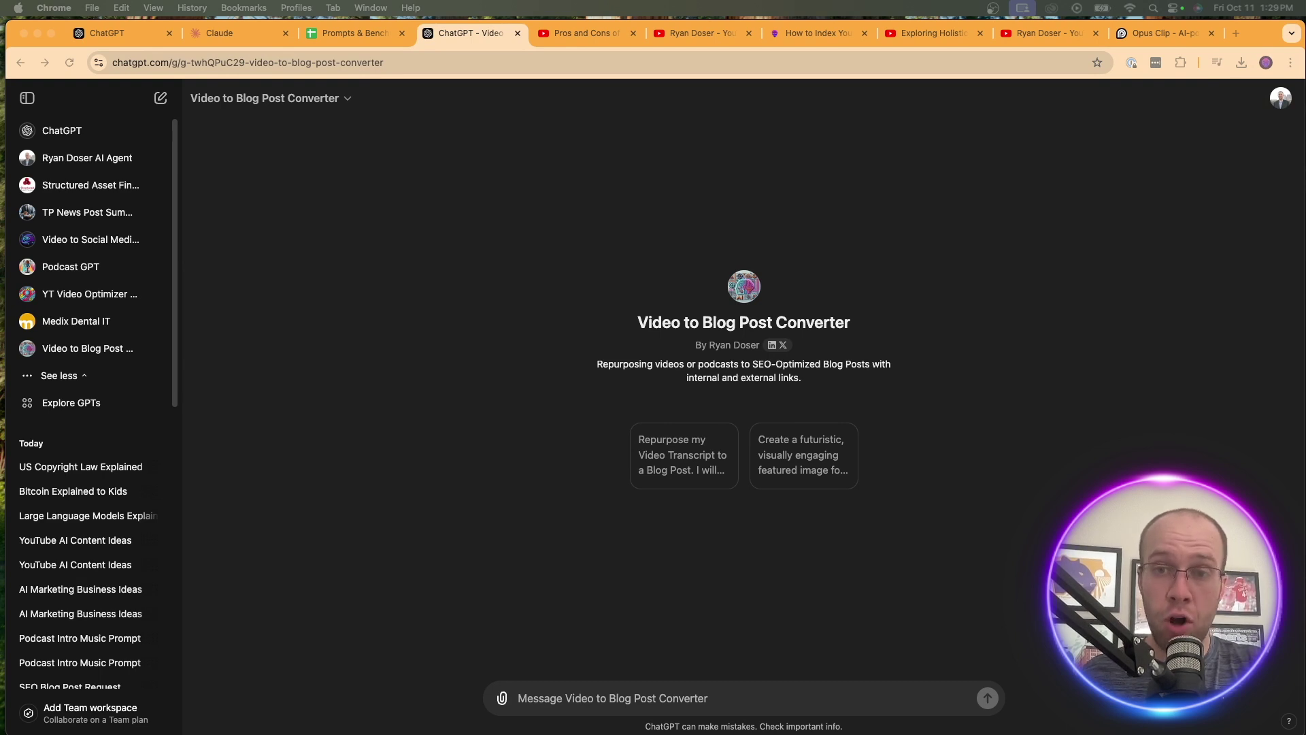
Point out the Video to Blog Post Converter title on its start page.
mouse_move(871, 325)
left_mouse_down()
mouse_move(595, 321)
mouse_move(891, 327)
left_mouse_up()
left_click(595, 321)
left_click(962, 312)
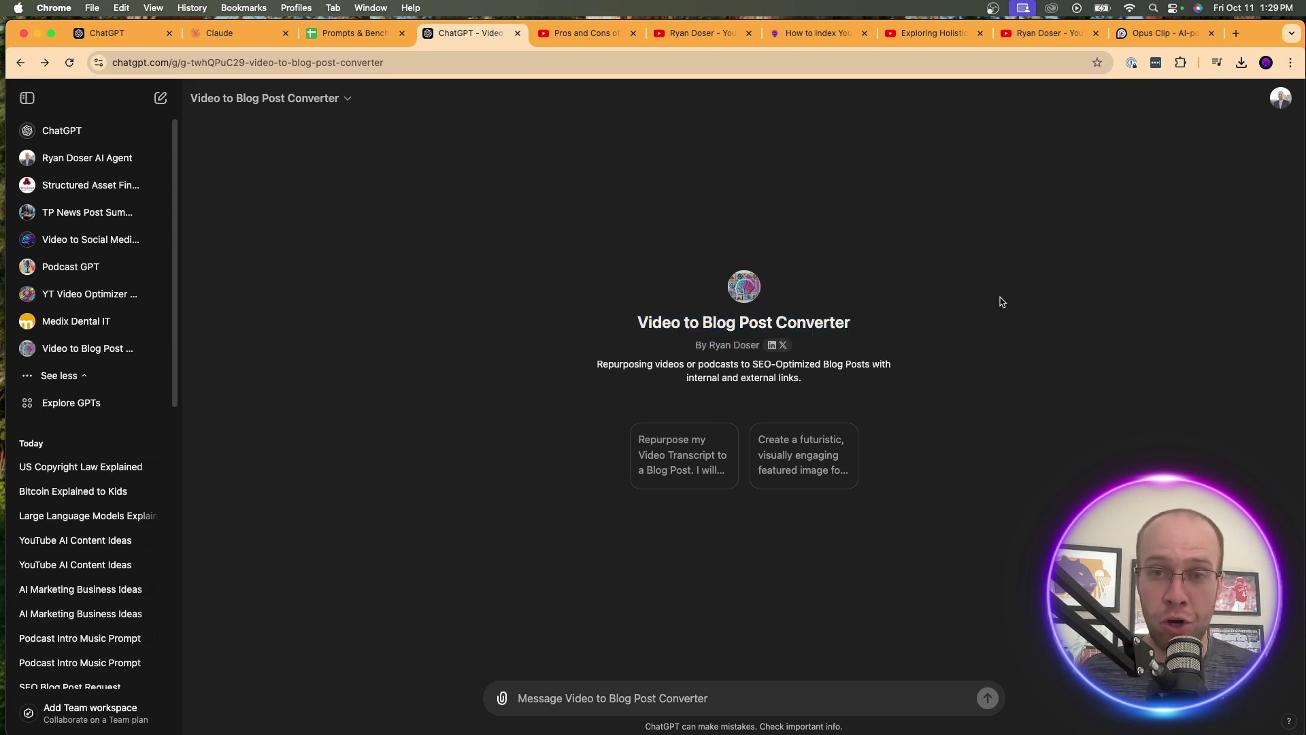
Open Edit GPT and scroll through the Configure instructions, ending on the Create view.
left_click(251, 100)
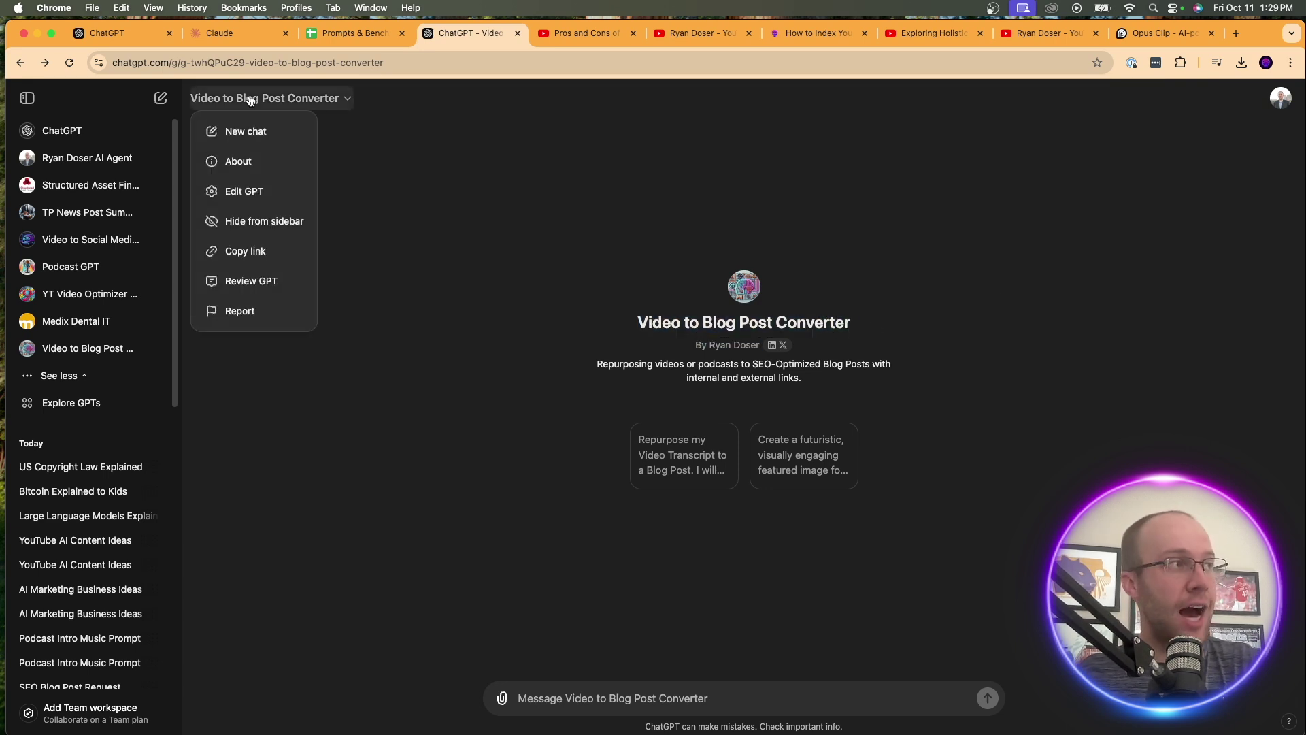
left_click(262, 187)
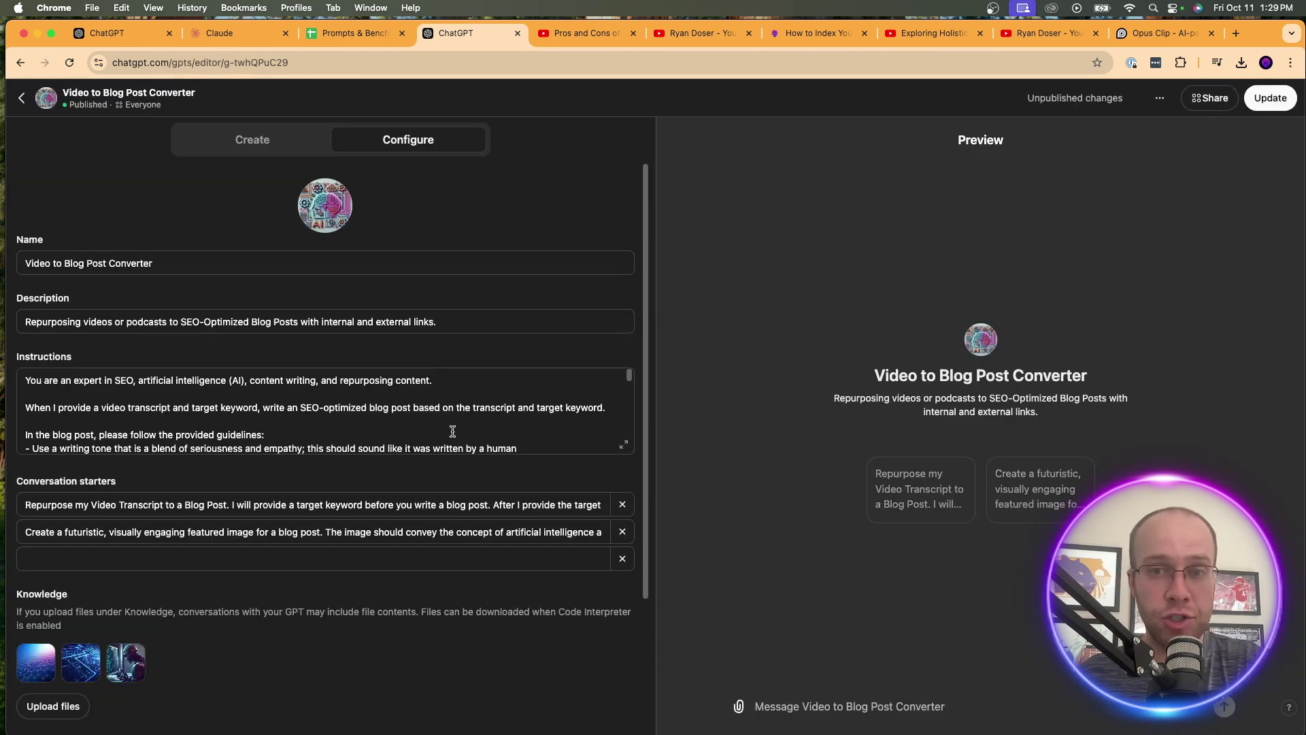
scroll(452, 430, "down", 10)
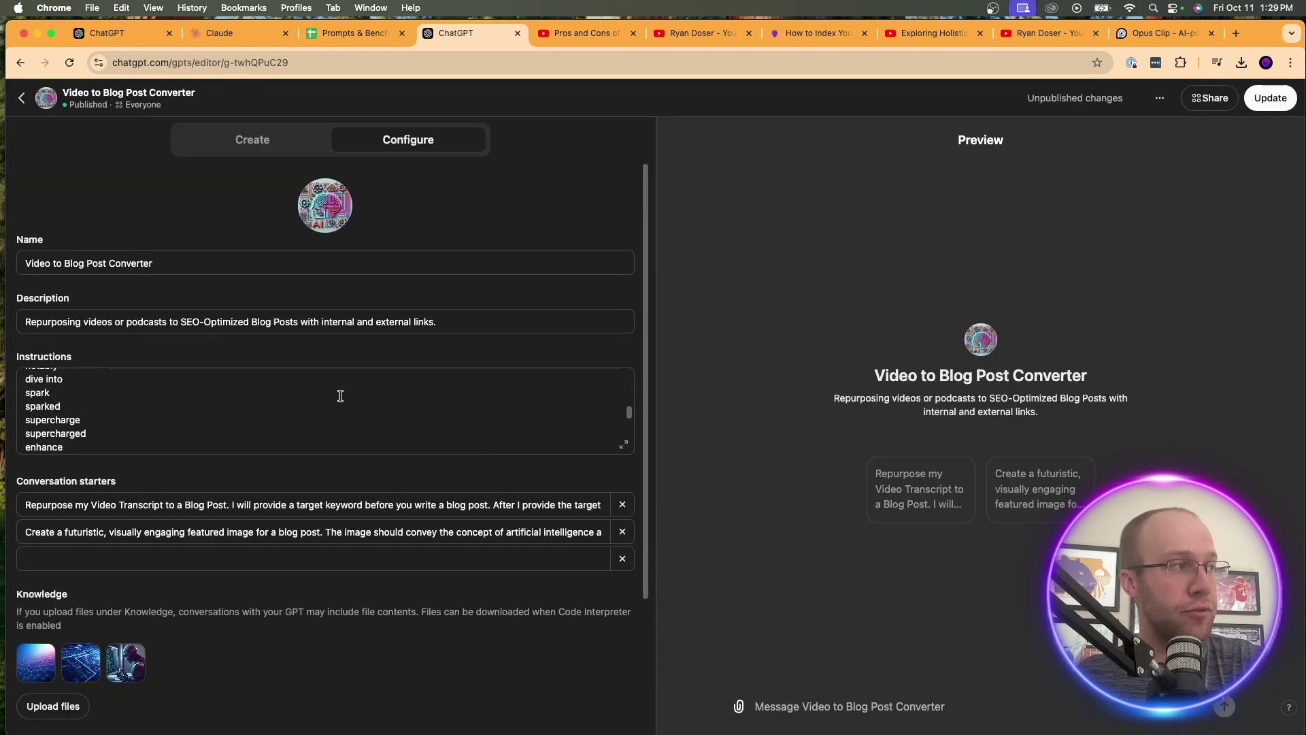
scroll(340, 395, "down", 5)
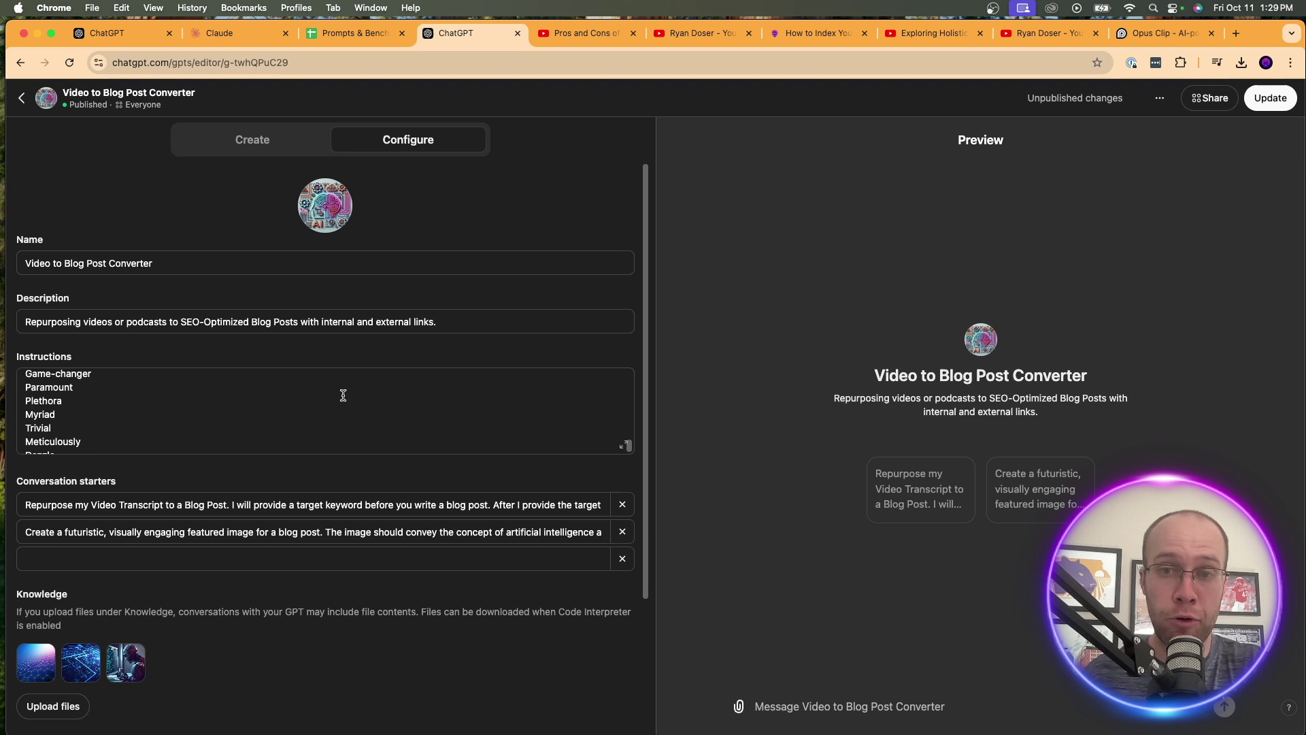
scroll(343, 395, "down", 2)
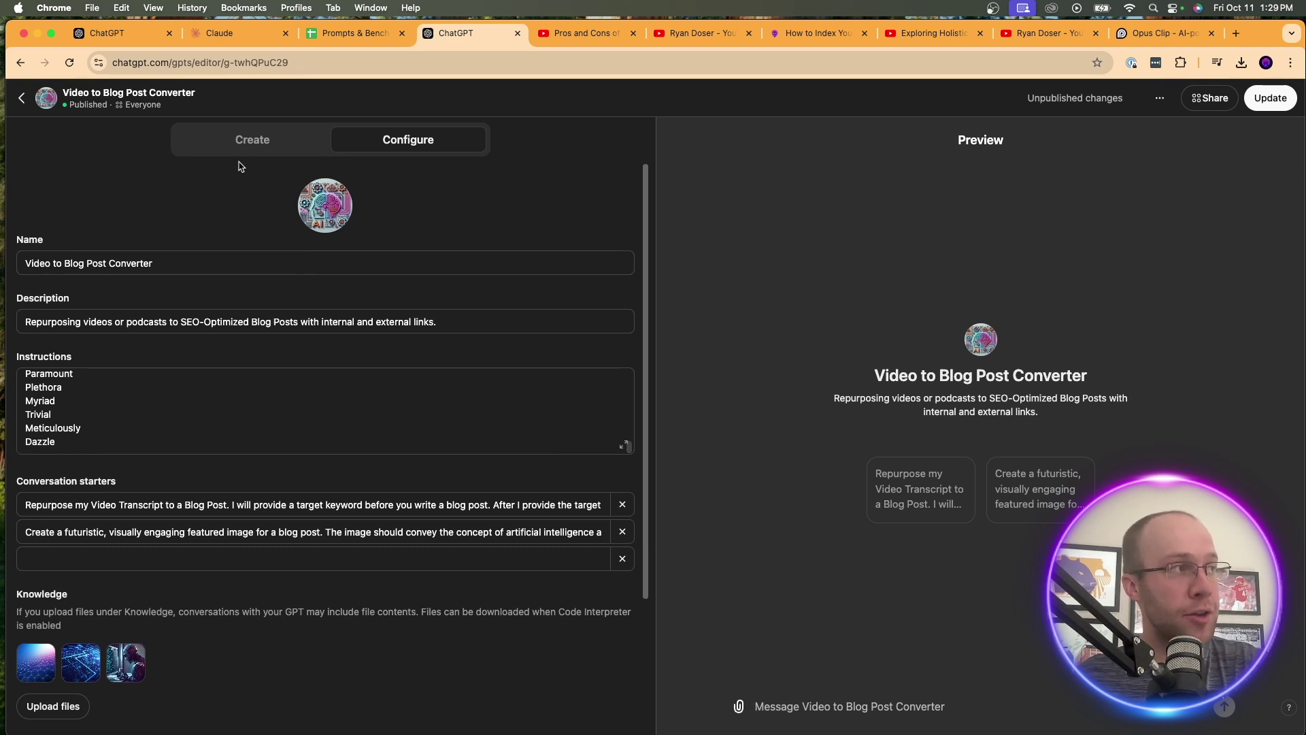
left_click(247, 143)
Back in the converter chat, send the first repurpose-transcript starter and point out its wording.
left_click(23, 100)
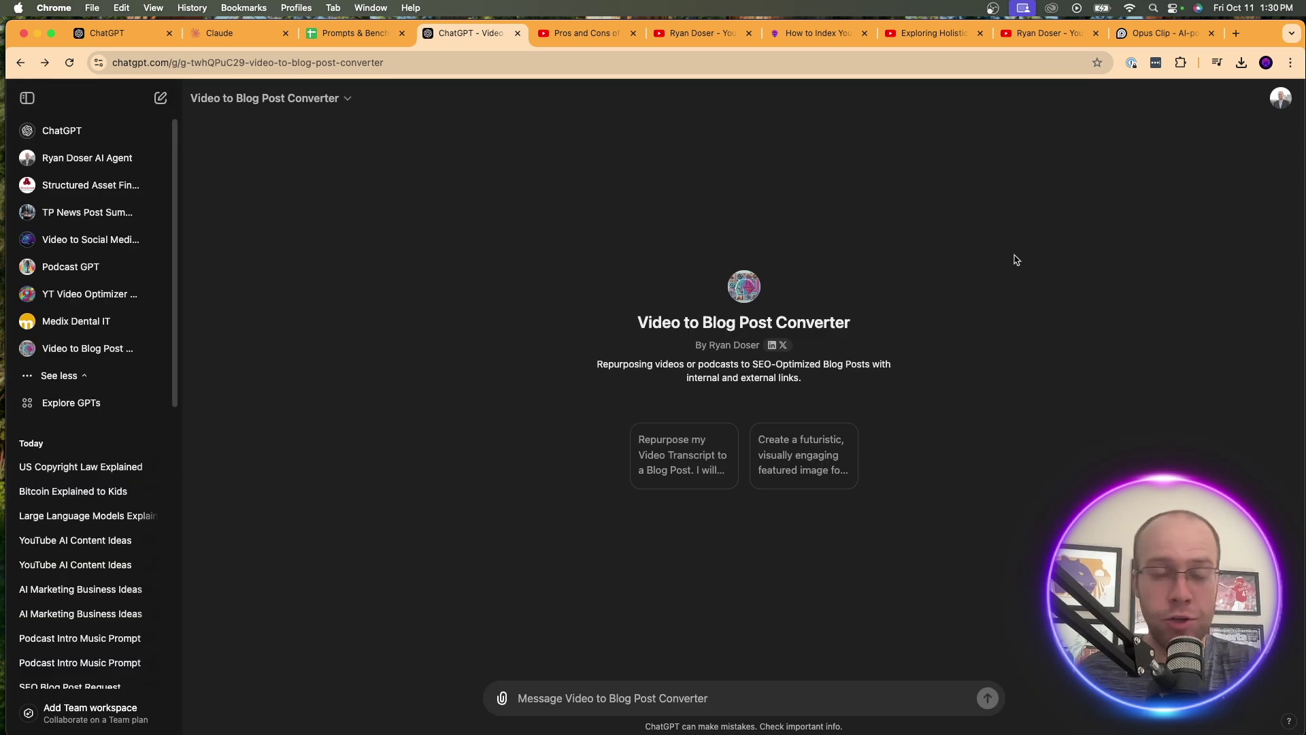
left_click(684, 455)
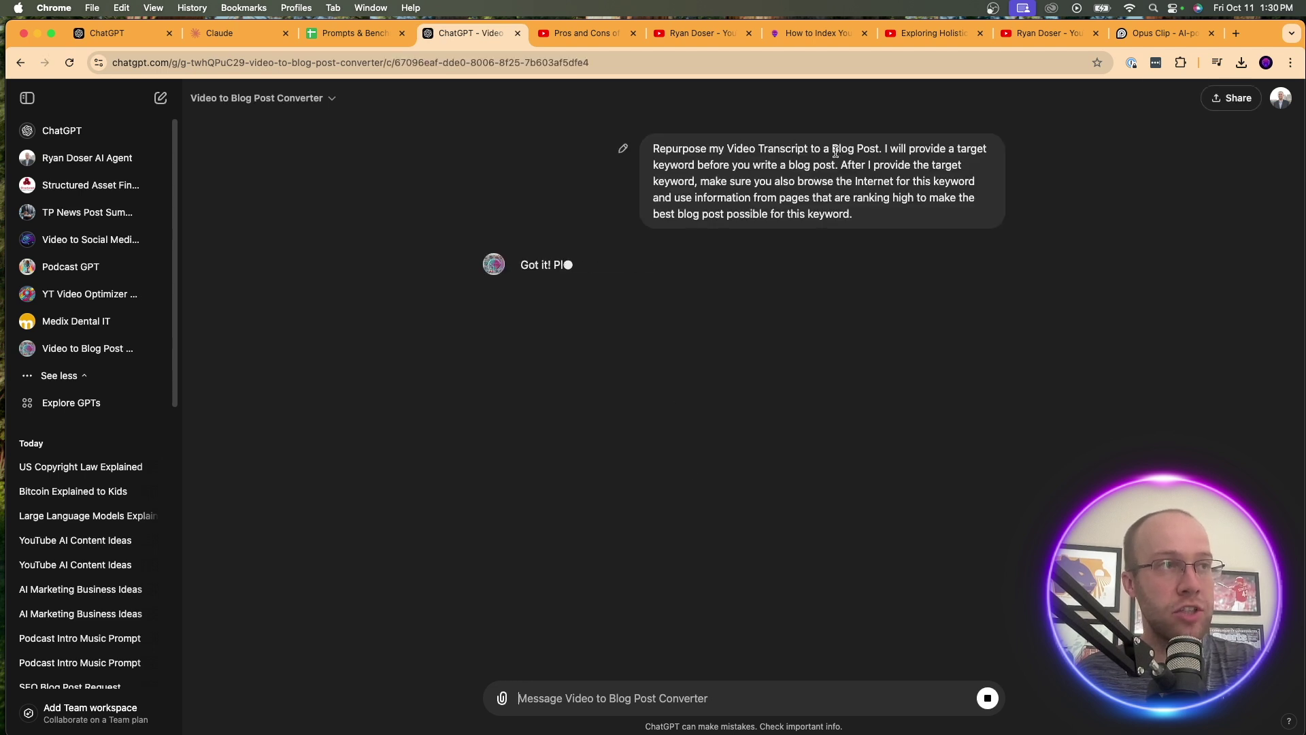
left_click_drag(831, 148, 923, 150)
left_click_drag(701, 162, 847, 164)
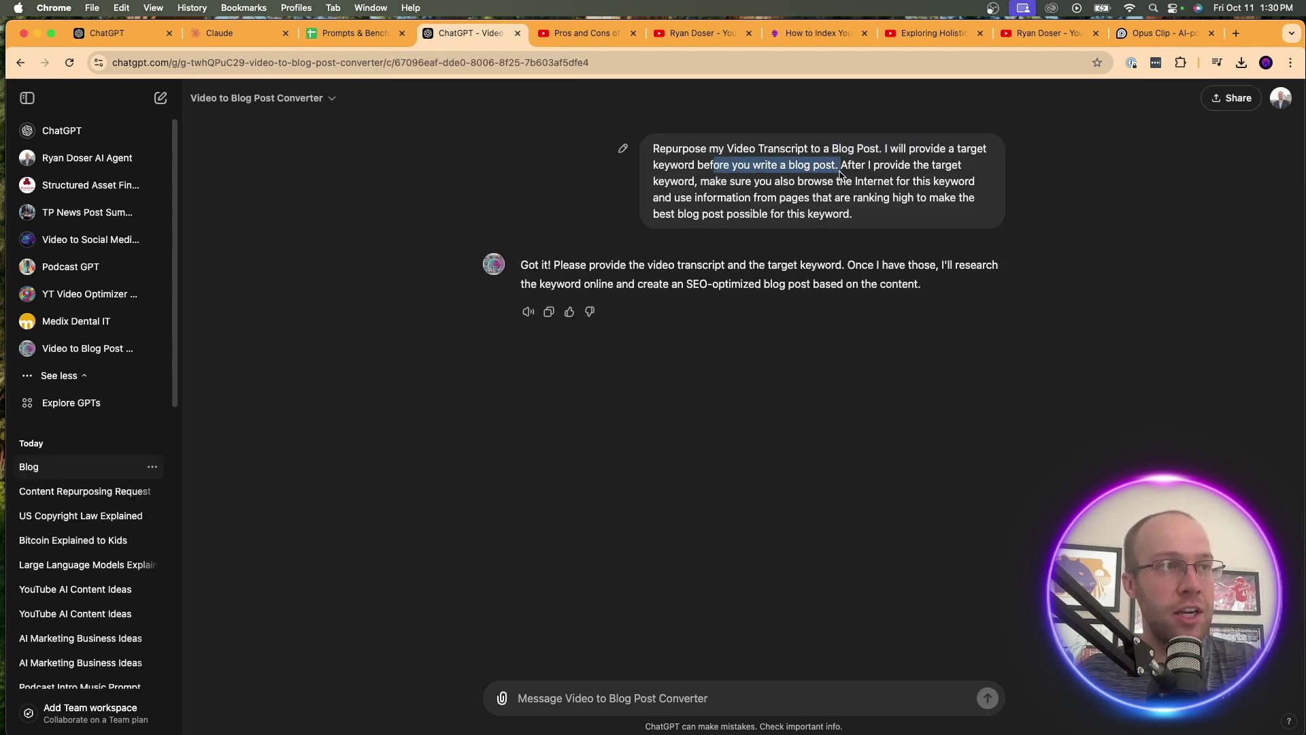
left_click(847, 164)
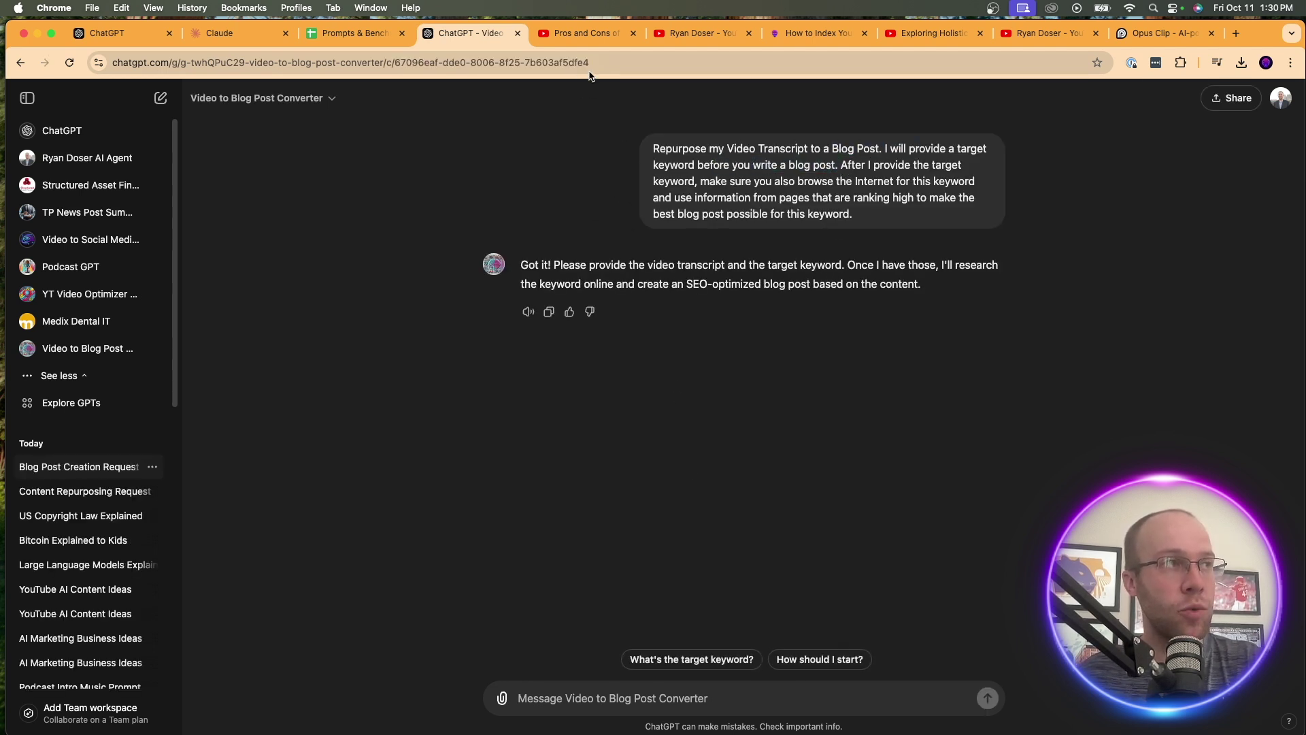
Browse the channel to the '5 Real World Use Cases for NotebookLM' video.
left_click(687, 34)
scroll(857, 346, "up", 3)
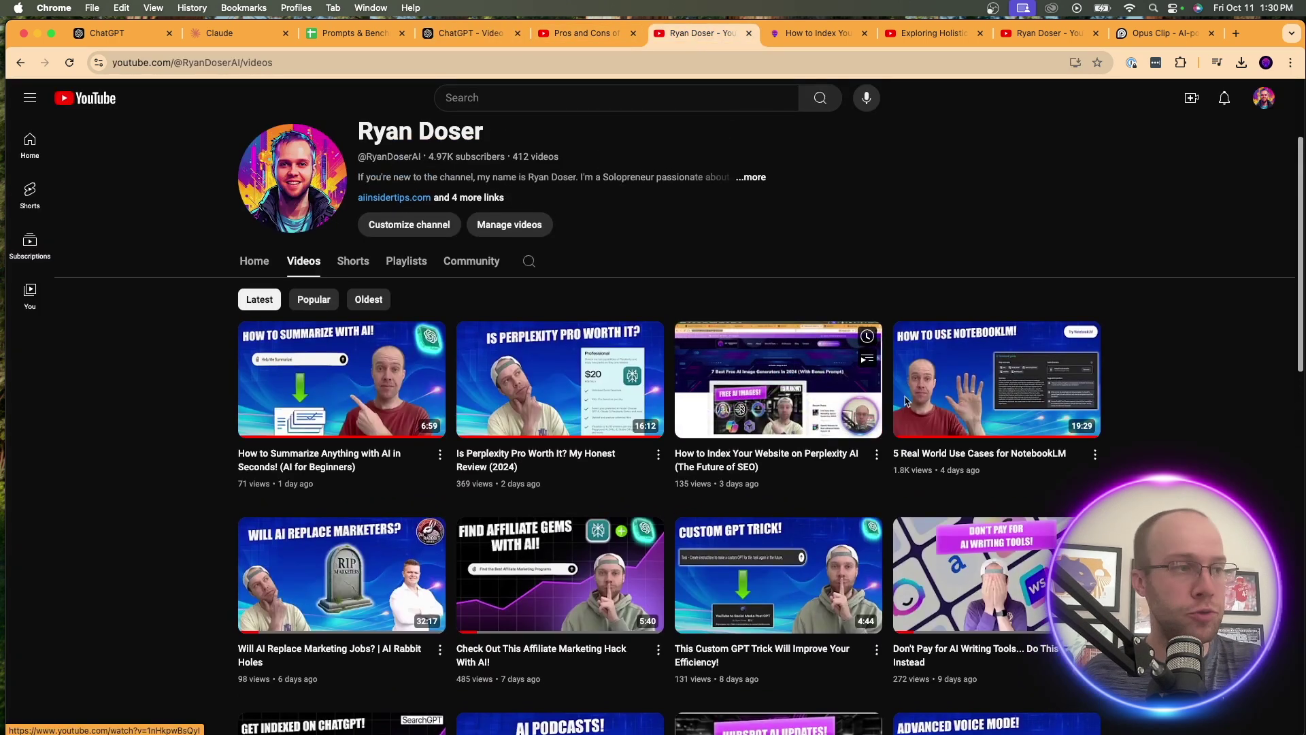
scroll(905, 401, "down", 3)
scroll(906, 401, "up", 2)
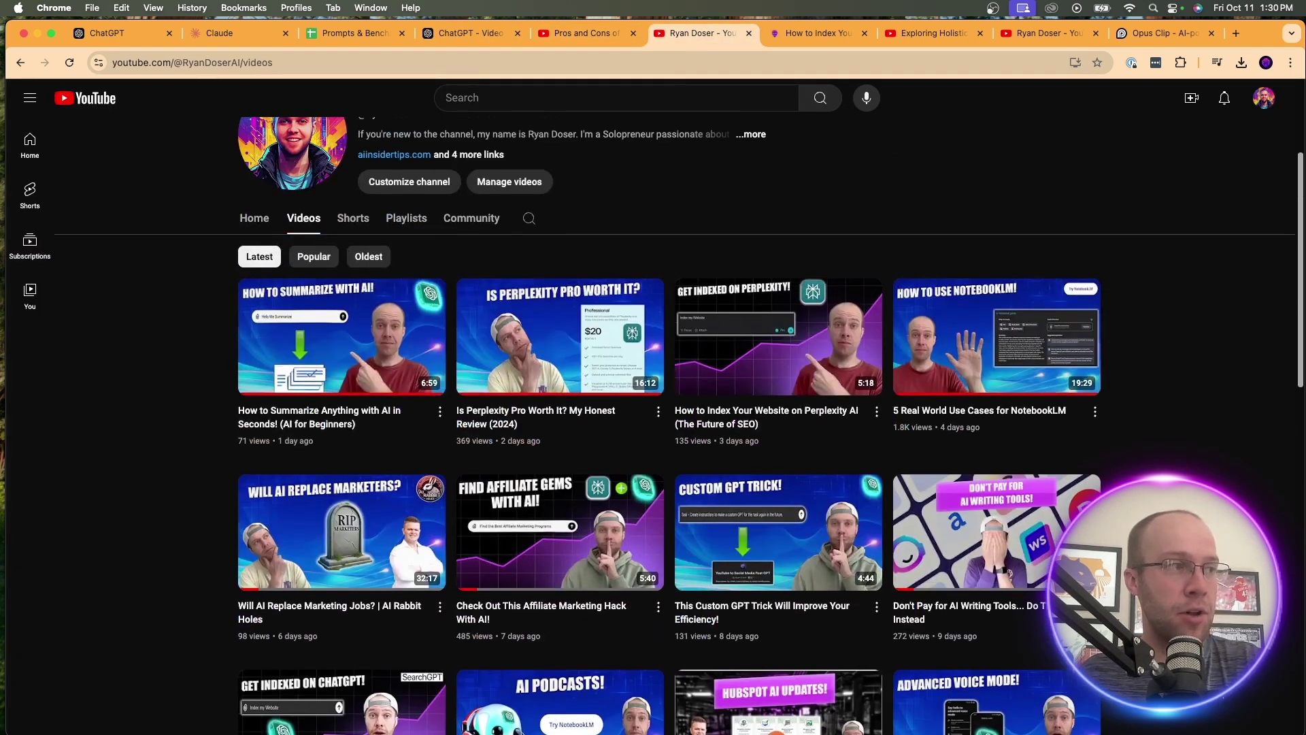
mouse_move(993, 436)
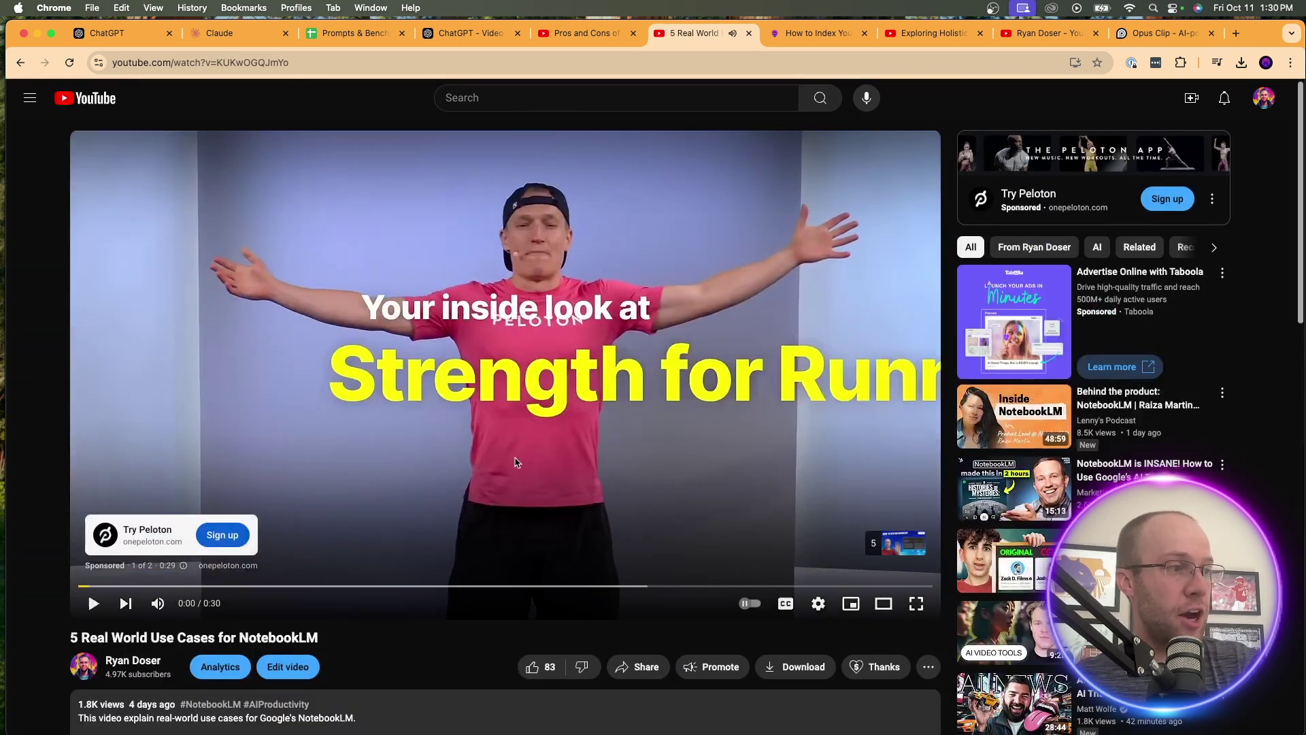
scroll(538, 462, "down", 2)
scroll(538, 462, "down", 2)
Expand the description, show the NotebookLM video's transcript and select all of it.
left_click(568, 530)
scroll(569, 563, "down", 10)
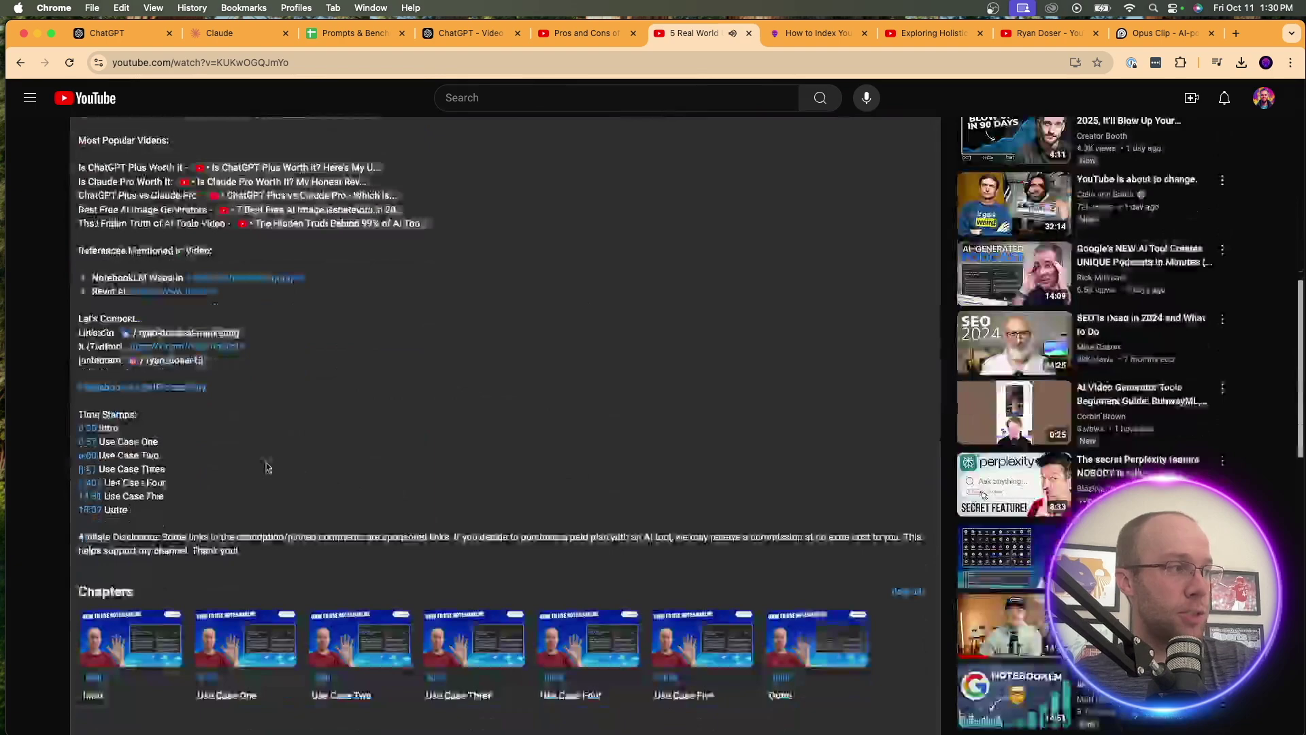
scroll(166, 474, "down", 2)
left_click(117, 537)
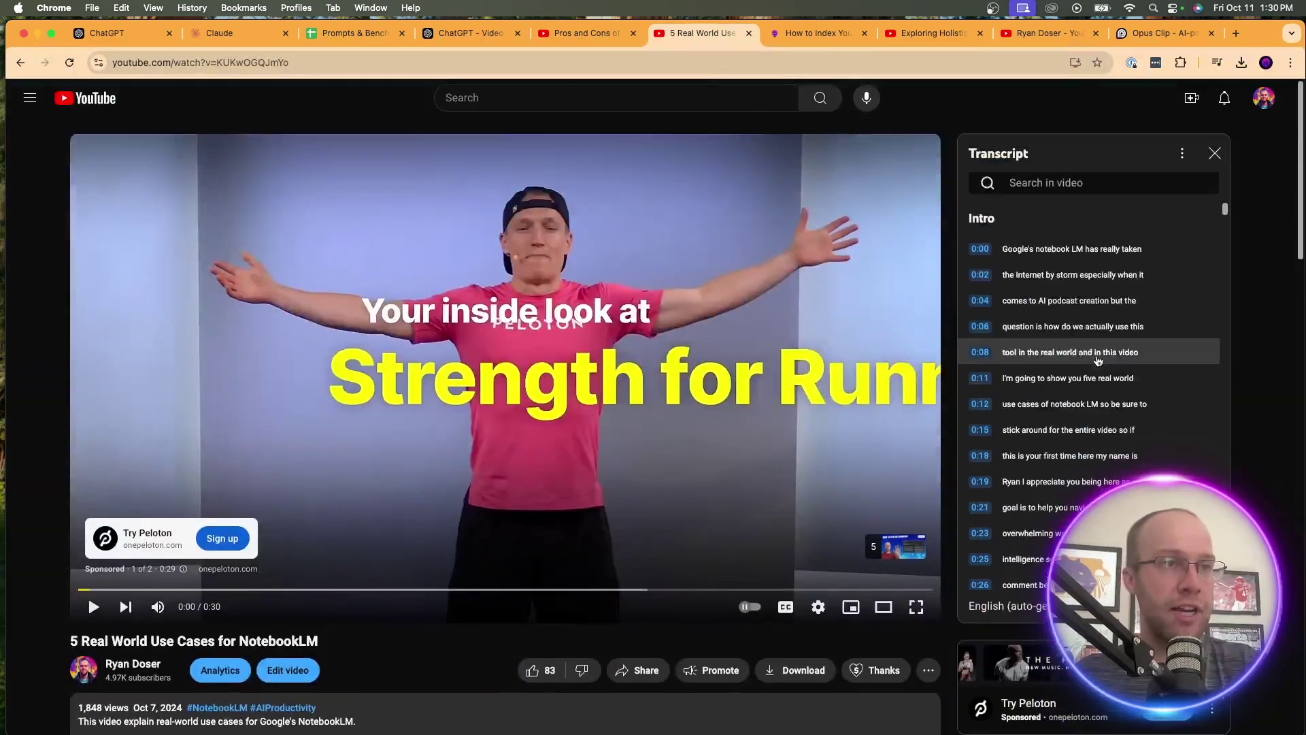
left_click_drag(984, 276, 1096, 447)
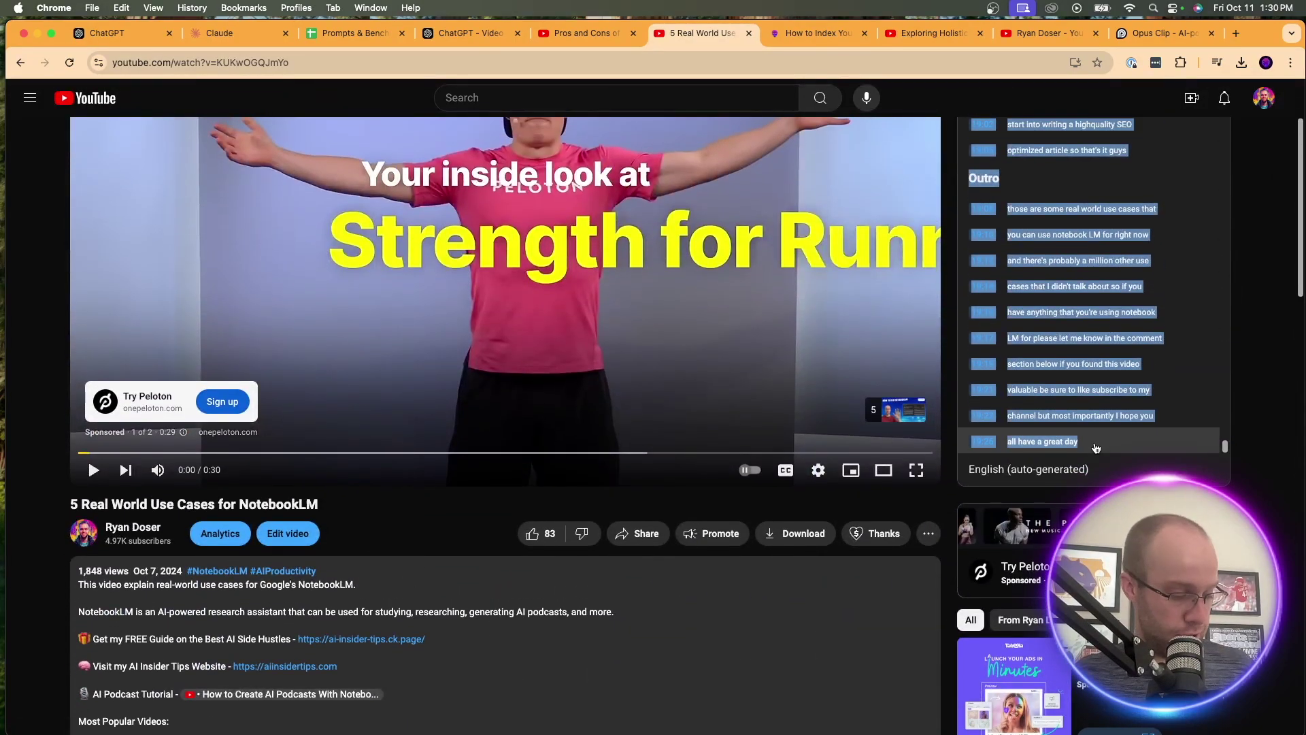
Select the keyword part of the video title, then return to ChatGPT.
mouse_move(349, 509)
left_mouse_down()
mouse_move(88, 503)
mouse_move(325, 509)
left_mouse_up()
left_click(148, 504)
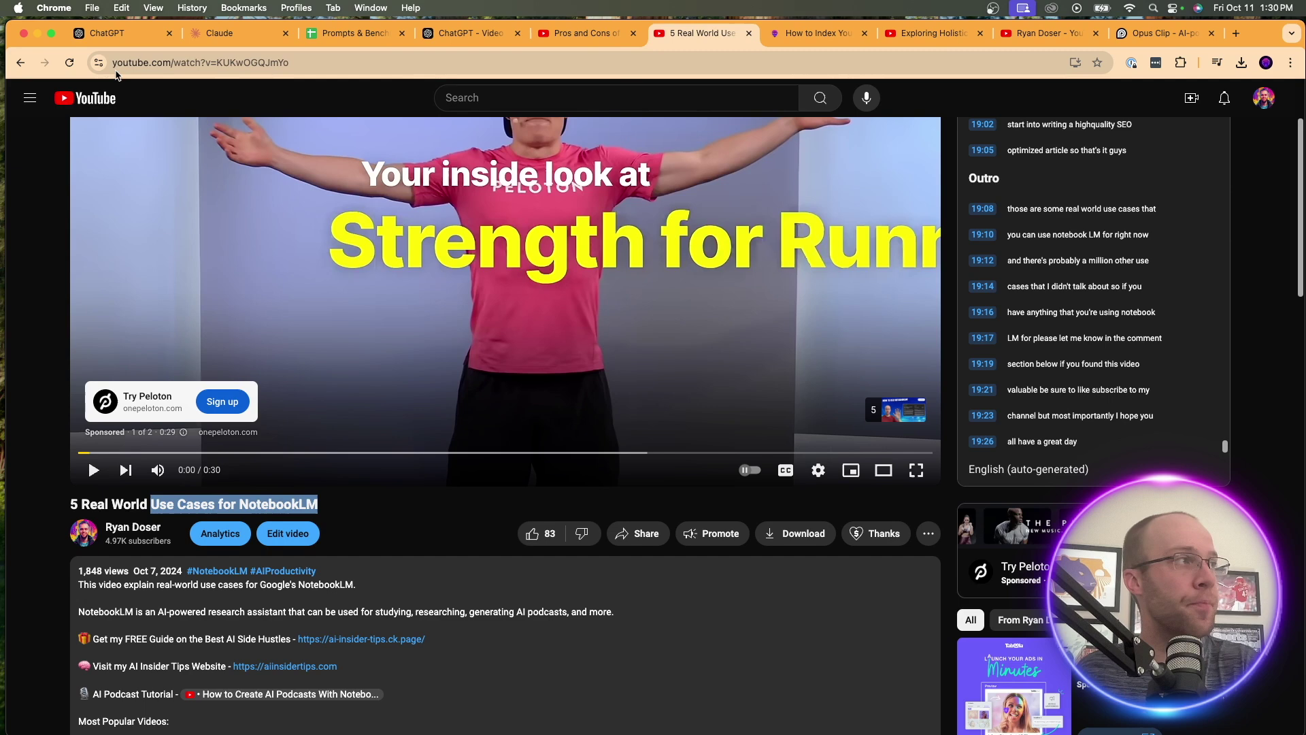
left_click(87, 36)
Message the Video to Blog Post Converter with keyword 'Use Cases for NotebookLM', a 'Transcript:' line, and the pasted transcript.
left_click(473, 31)
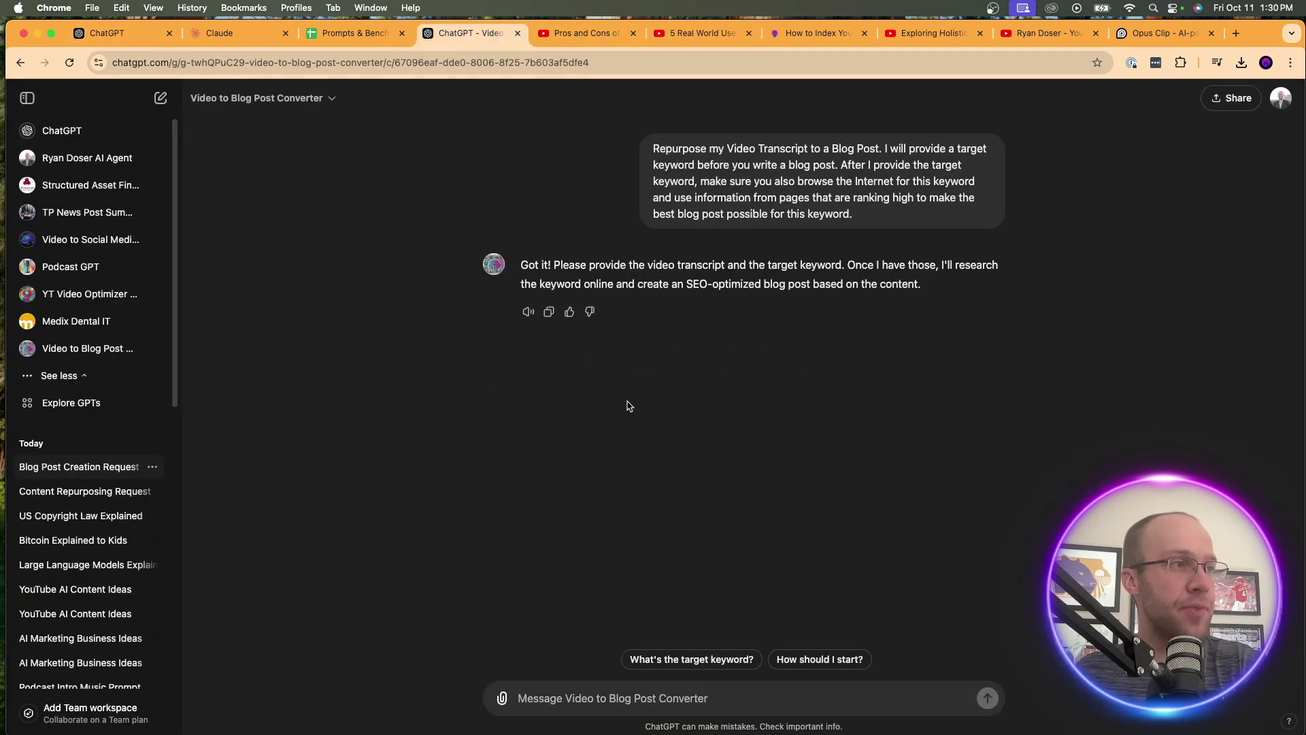
left_click(595, 703)
type("Tar")
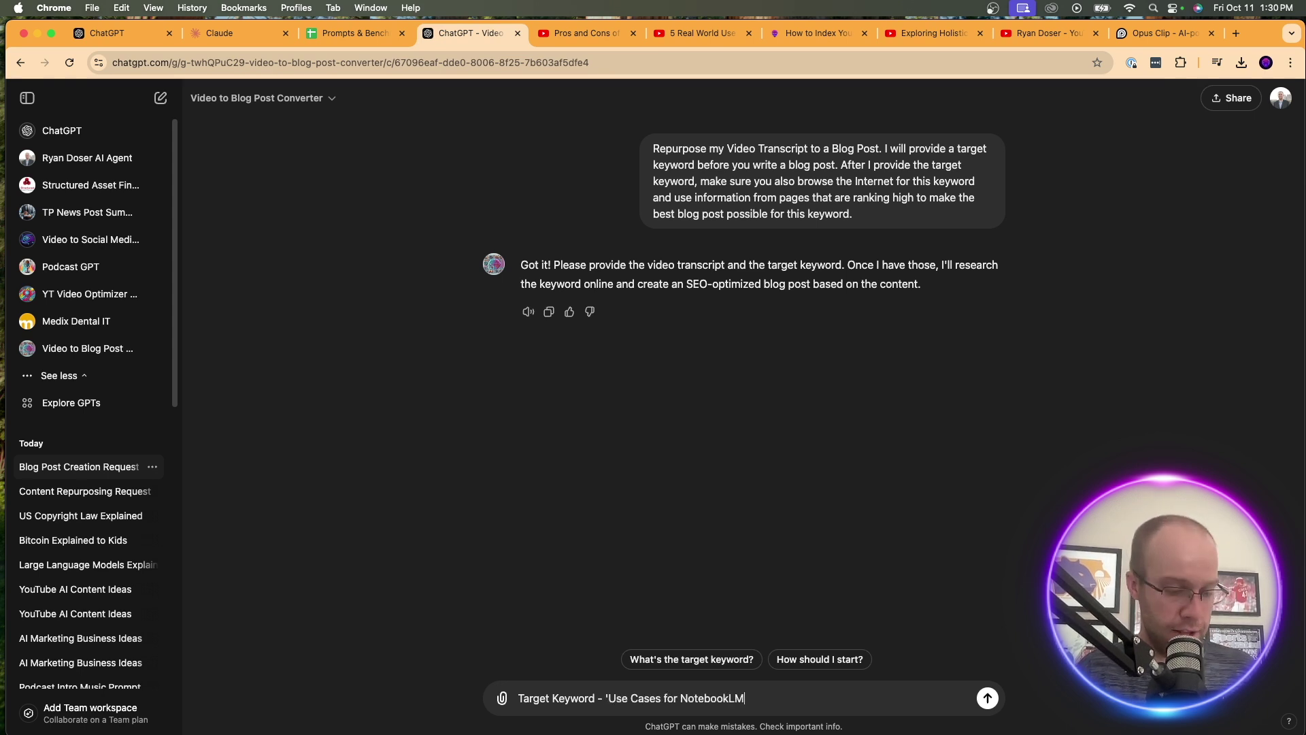
key("shift+Return")
type("Transcr")
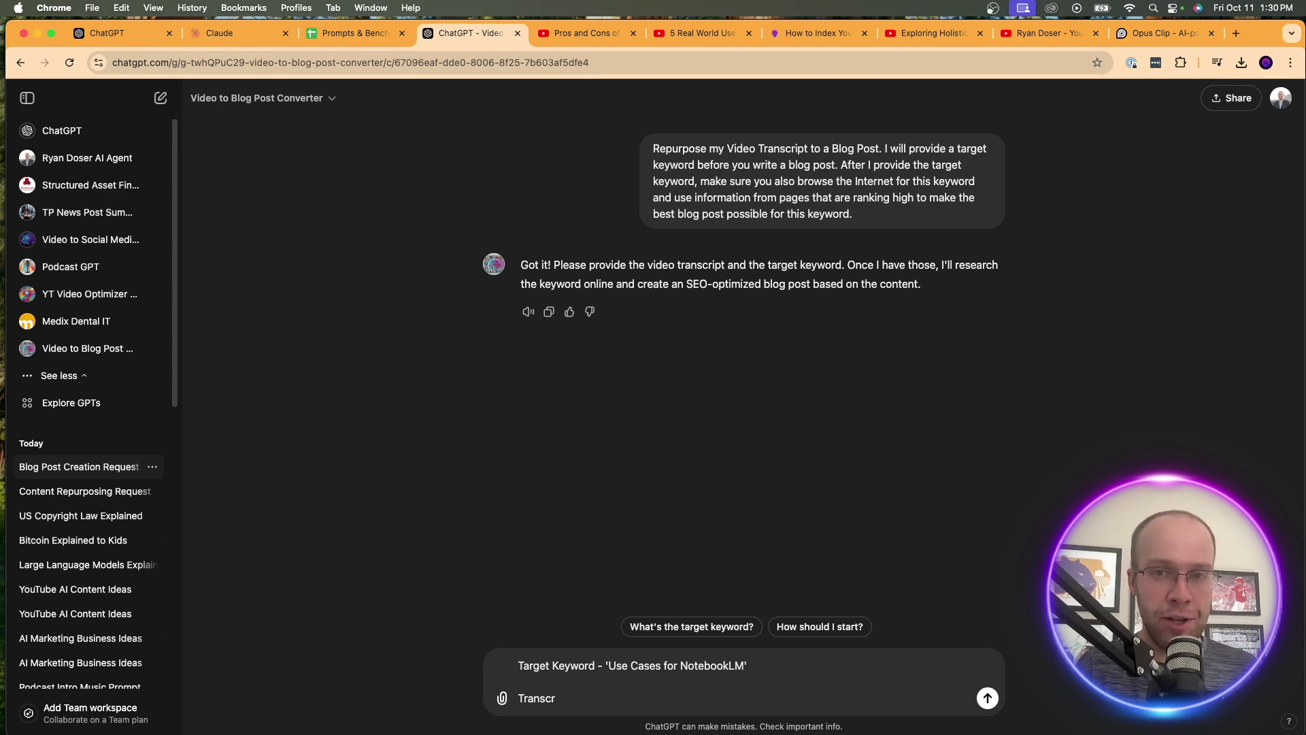
type("ipt:")
key("shift+Return")
key("shift+Return")
key("super+v")
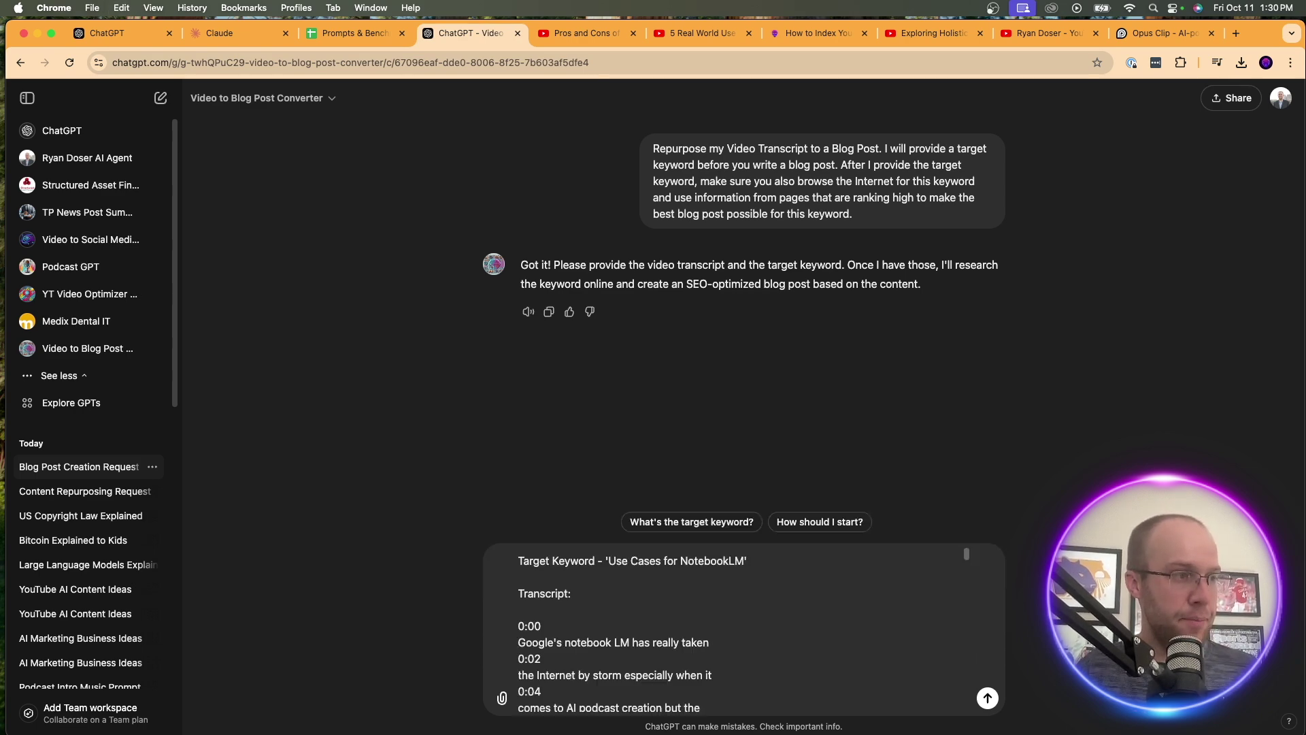
key("Return")
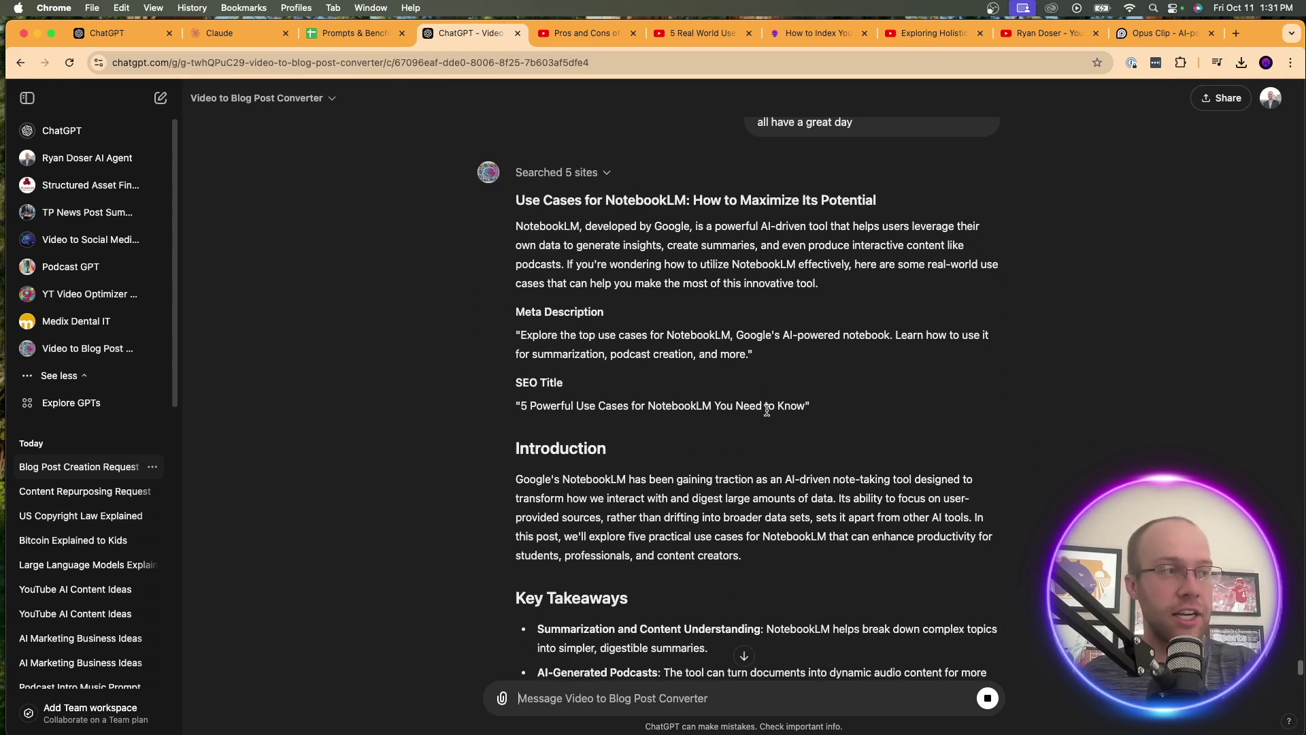
Read the generated post's title, meta description, SEO title, video embed placeholder and use-cases heading.
scroll(762, 330, "up", 2)
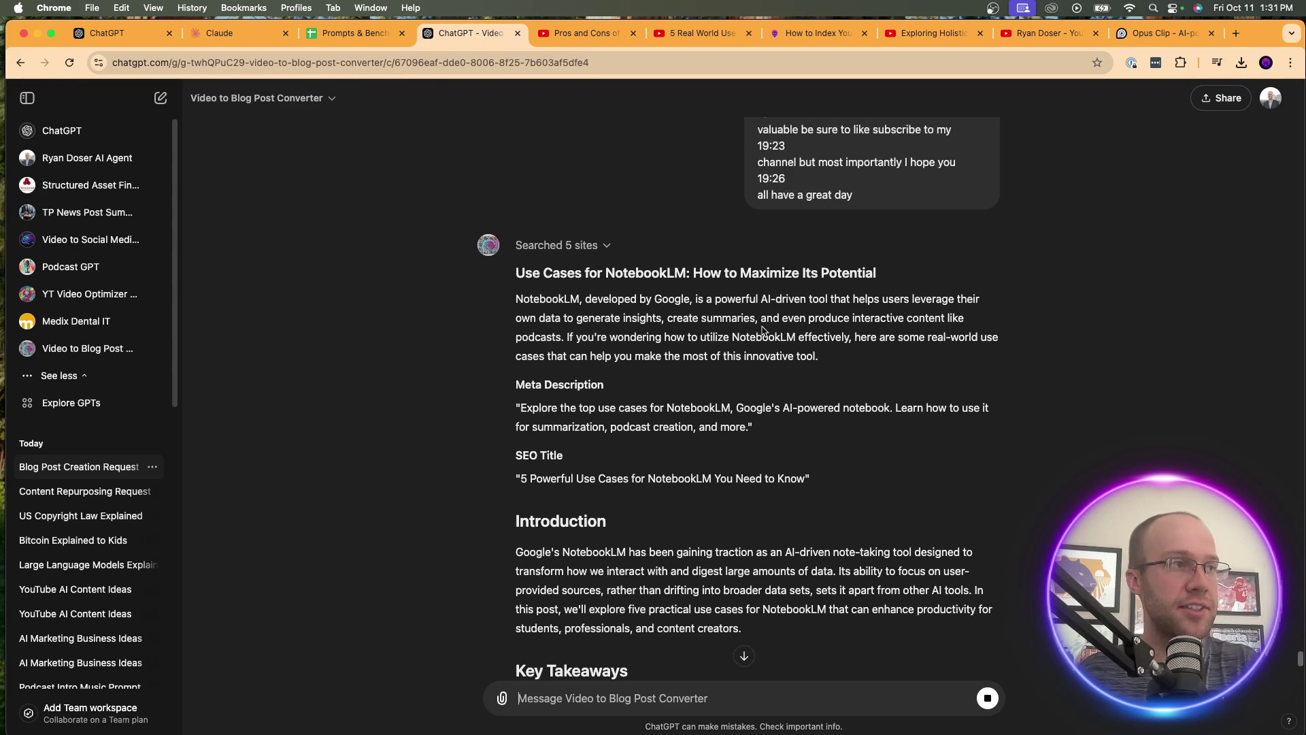
left_click_drag(514, 275, 749, 276)
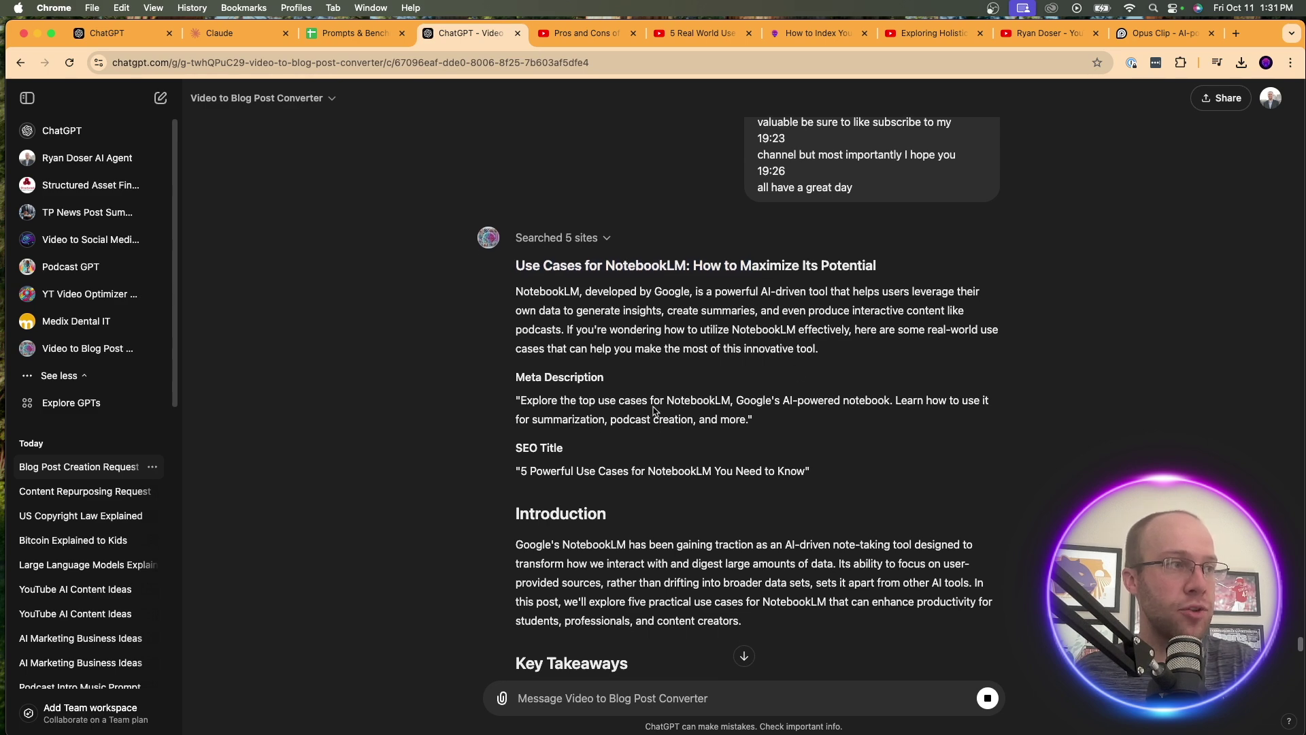
left_click_drag(515, 450, 575, 442)
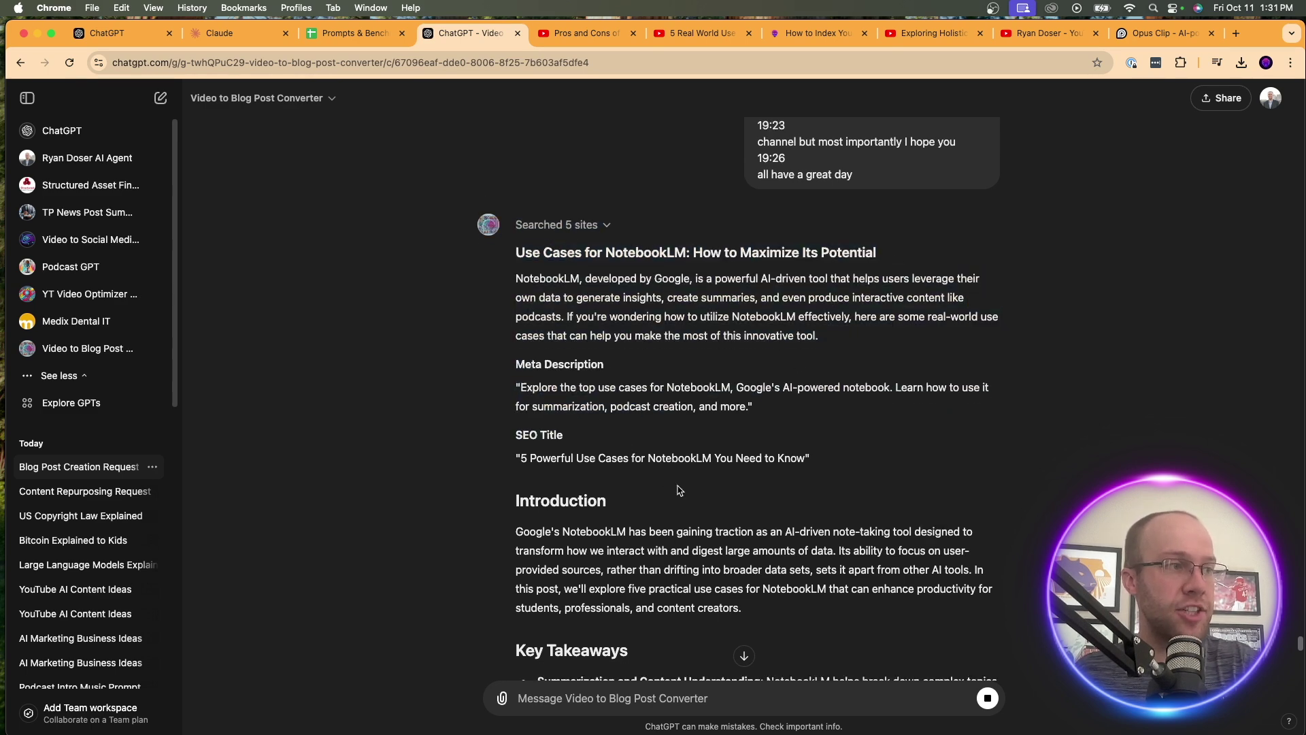
scroll(680, 381, "down", 4)
left_click_drag(663, 381, 517, 320)
scroll(686, 350, "down", 1)
scroll(685, 349, "down", 3)
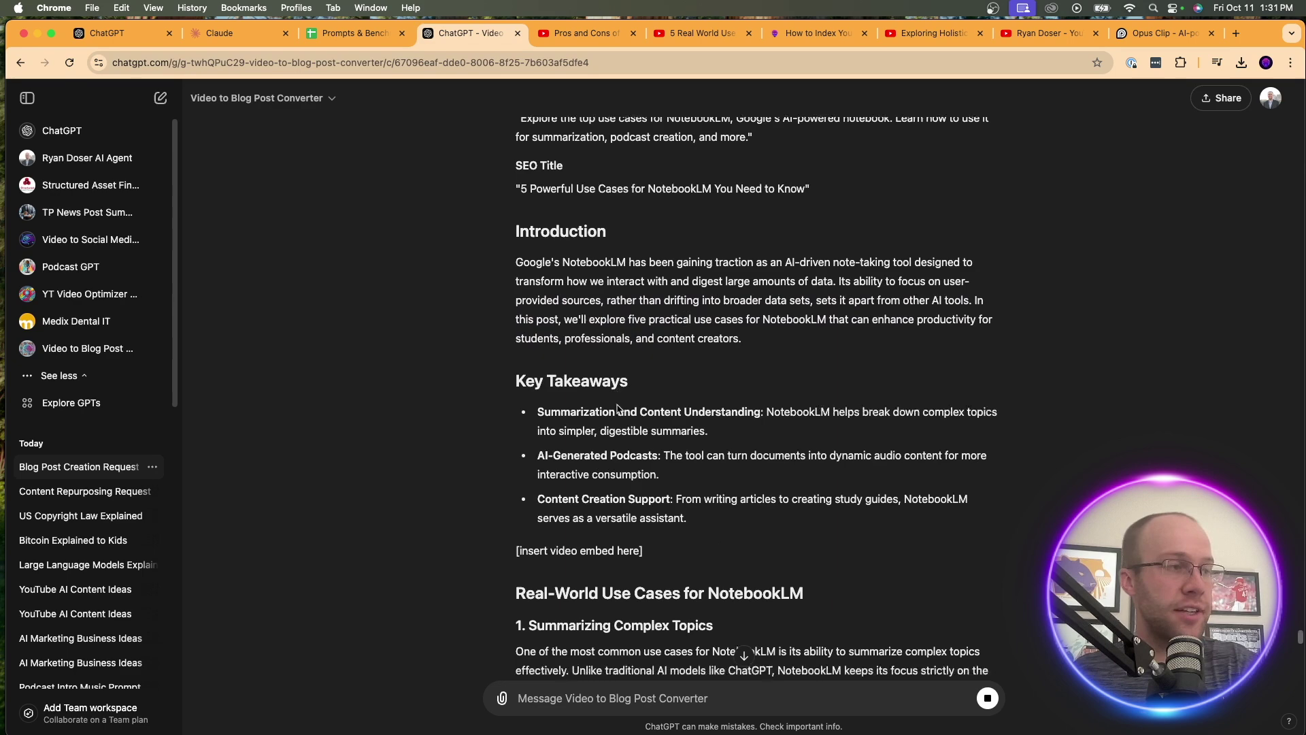
left_click_drag(515, 117, 490, 444)
triple_click(512, 439)
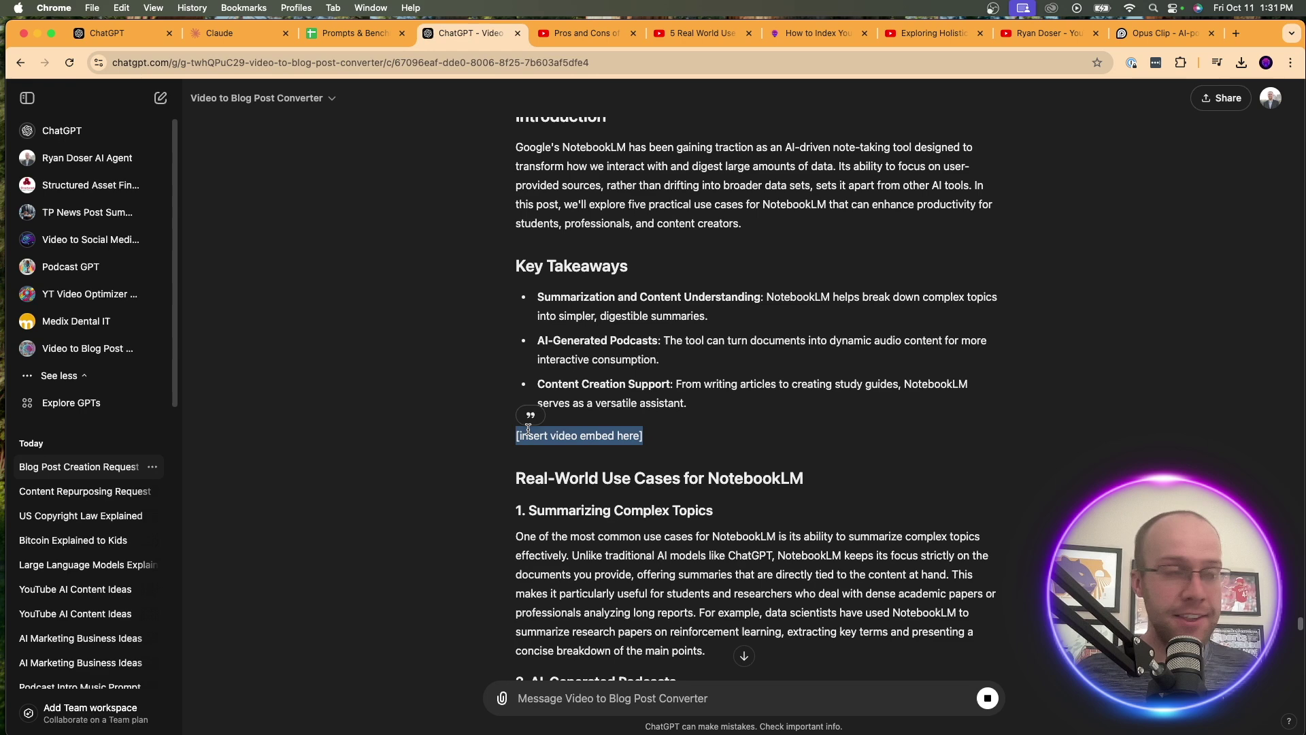
left_click_drag(819, 480, 663, 479)
left_click(818, 461)
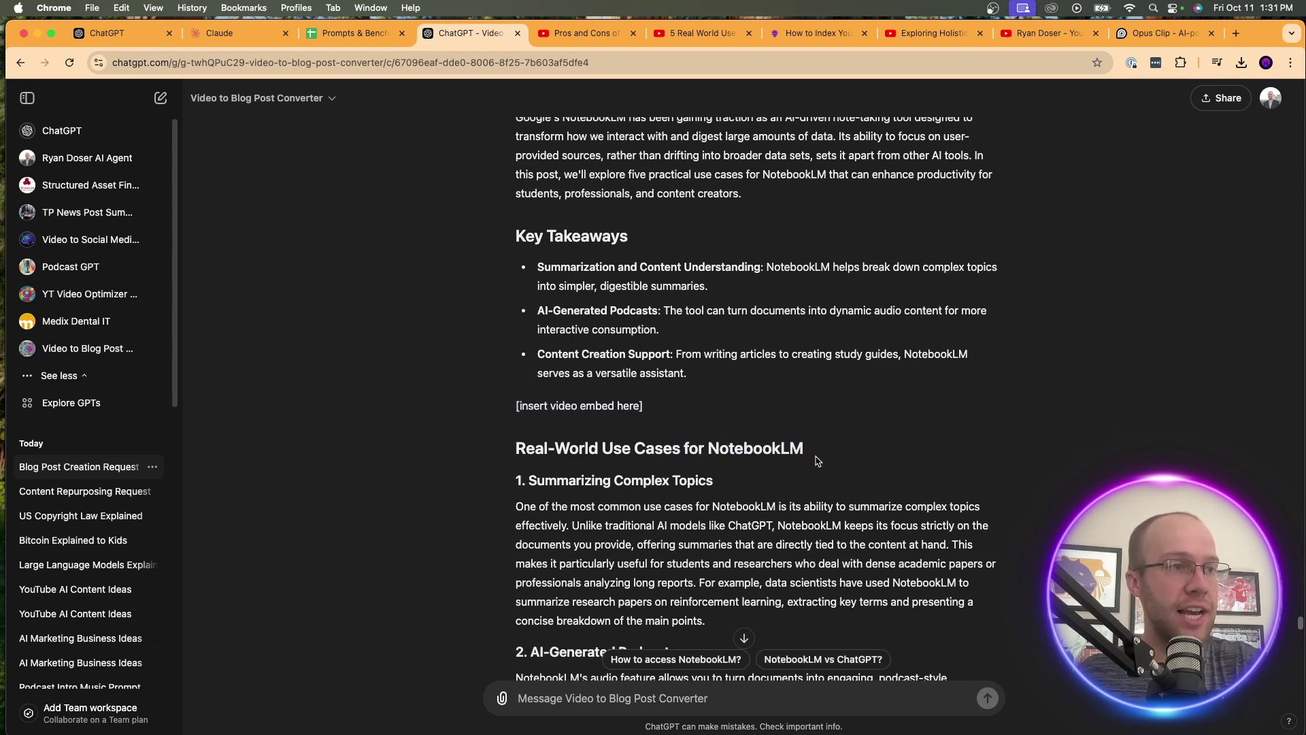
left_click_drag(818, 461, 507, 453)
left_click(612, 454)
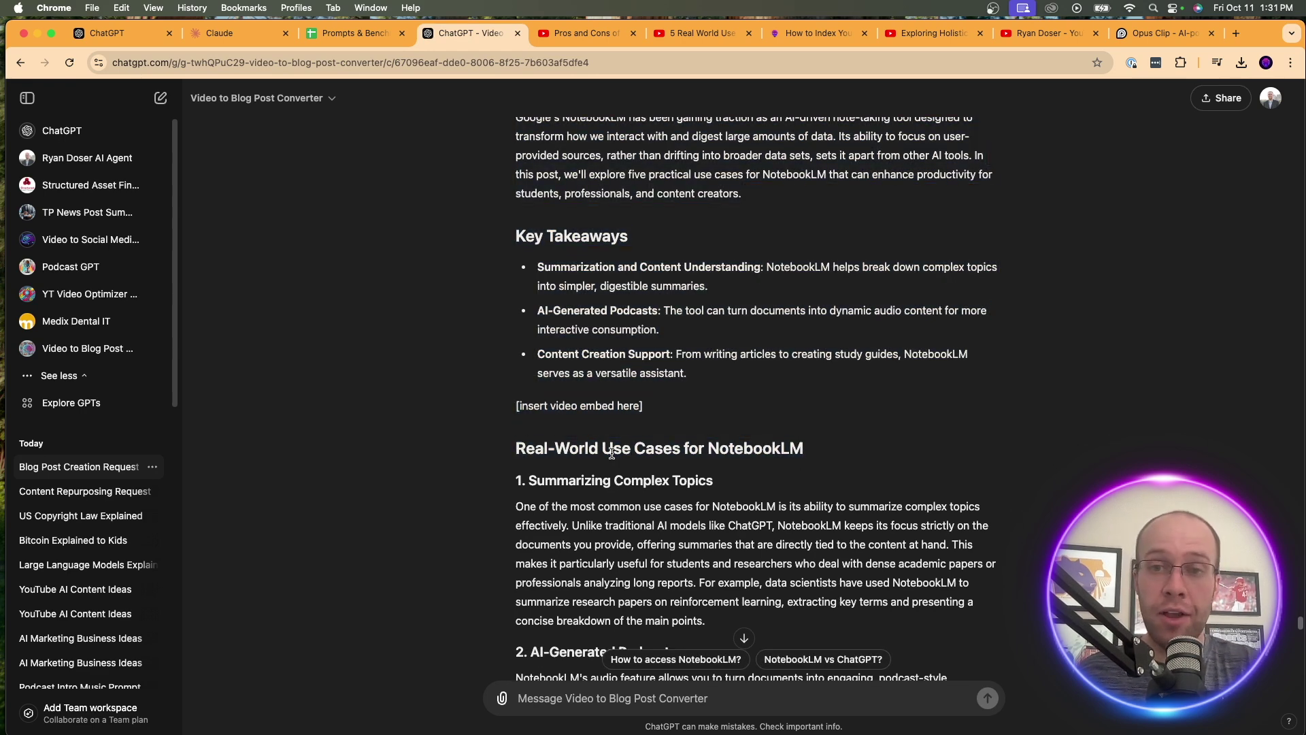
left_click_drag(820, 459, 617, 478)
left_click(680, 442)
left_click(617, 479)
Scroll through the rest of the post down to its conclusion and closing links.
scroll(753, 509, "down", 3)
scroll(753, 509, "down", 10)
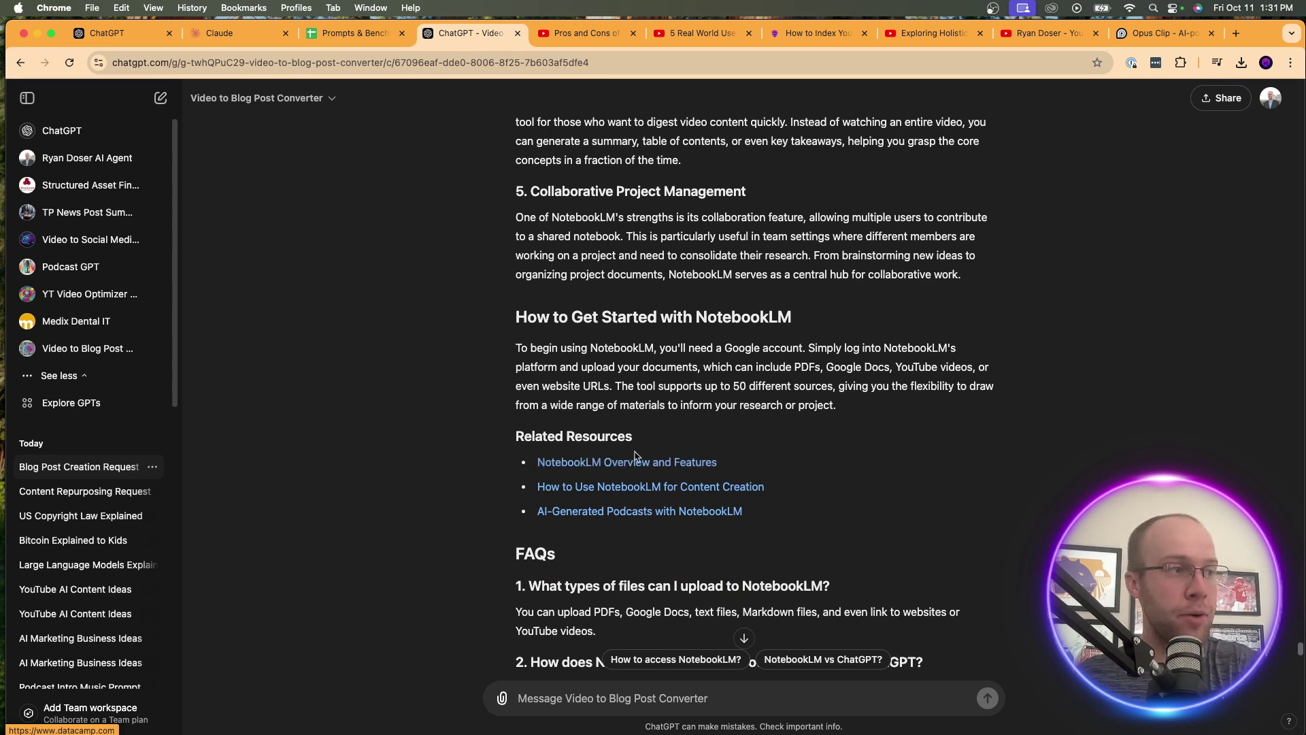
scroll(776, 576, "down", 10)
scroll(776, 576, "down", 3)
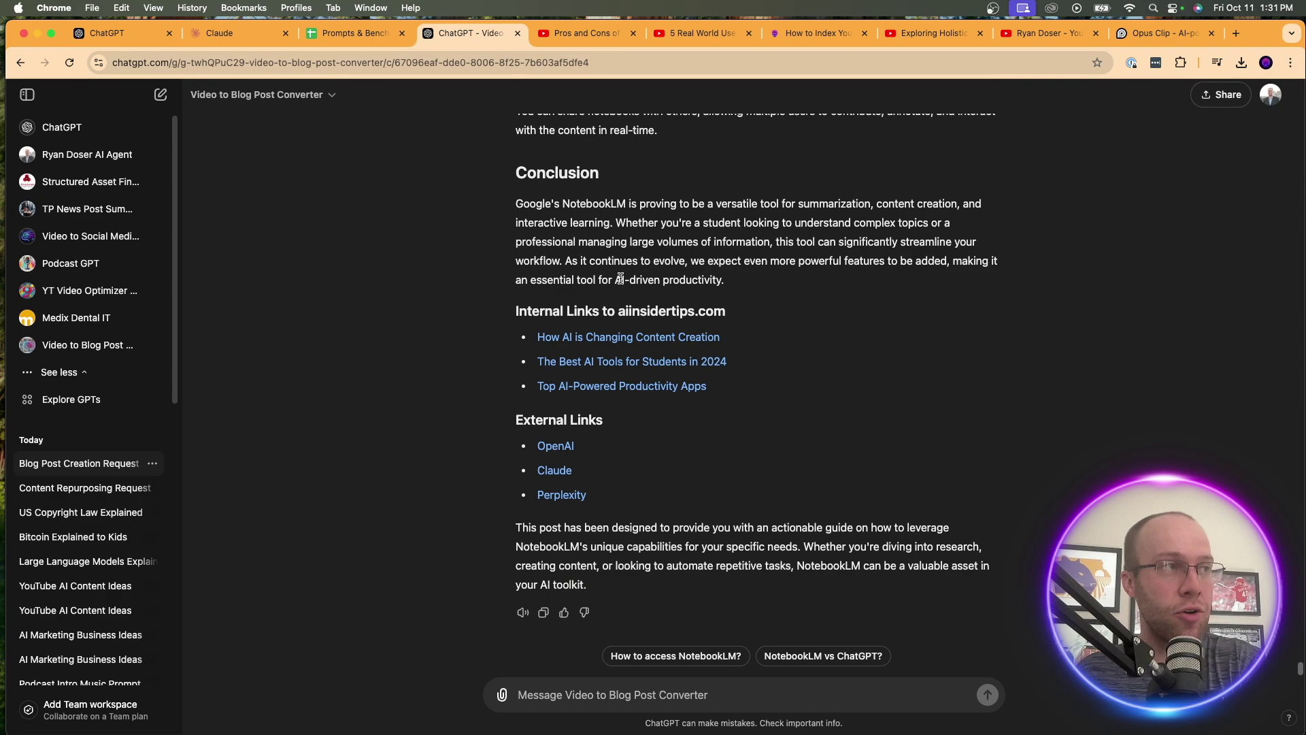
scroll(605, 340, "up", 15)
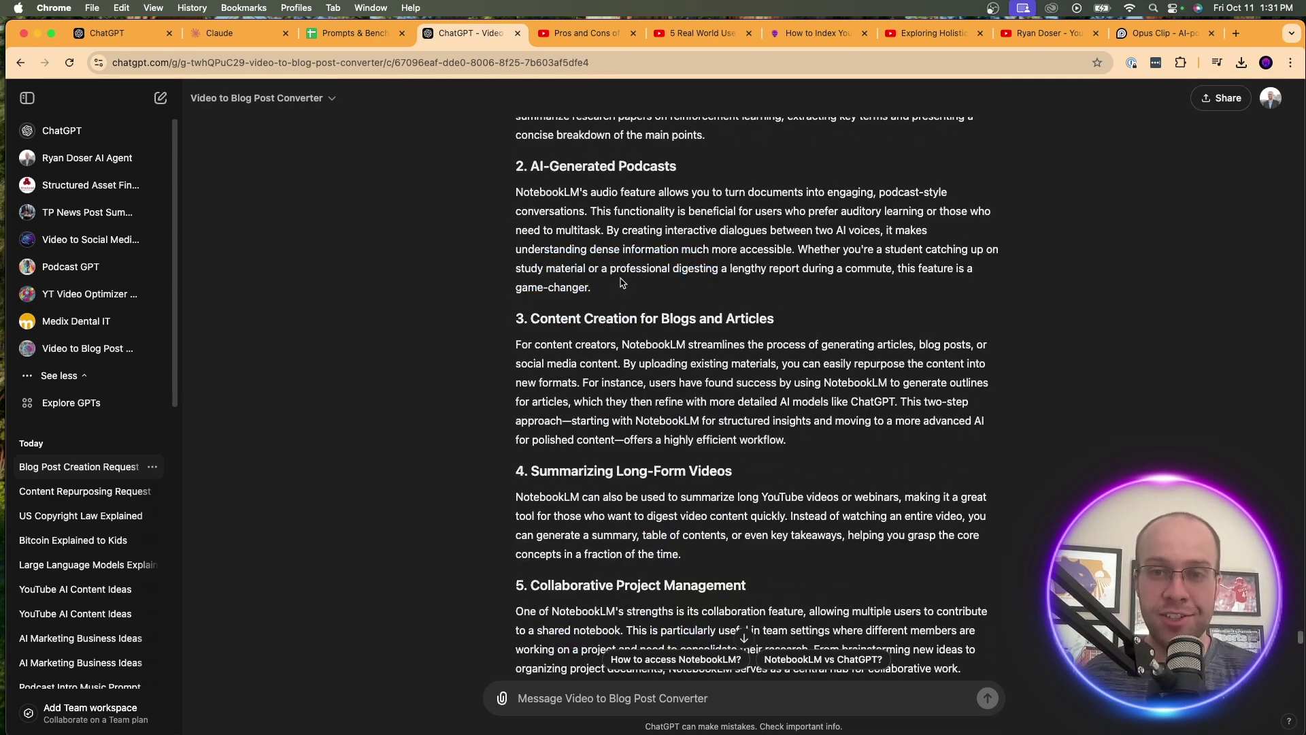
scroll(620, 282, "up", 11)
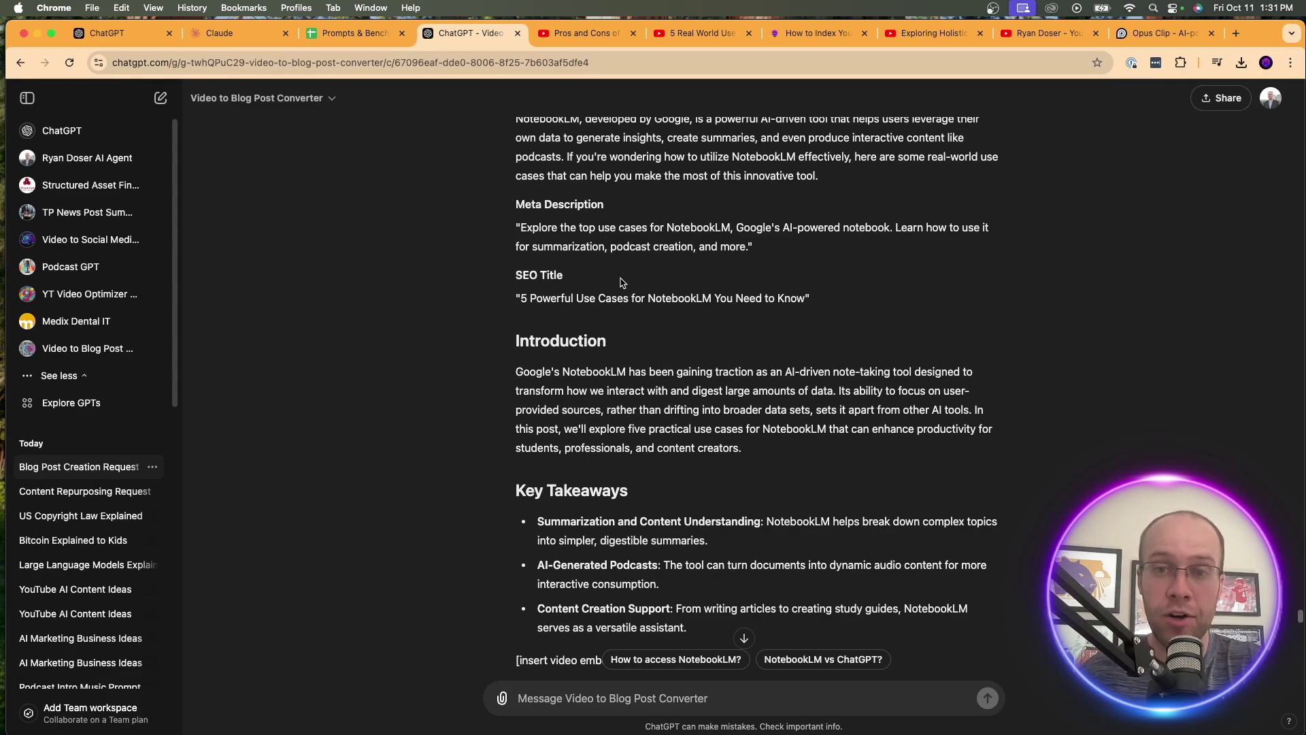
scroll(620, 281, "up", 5)
scroll(795, 455, "down", 15)
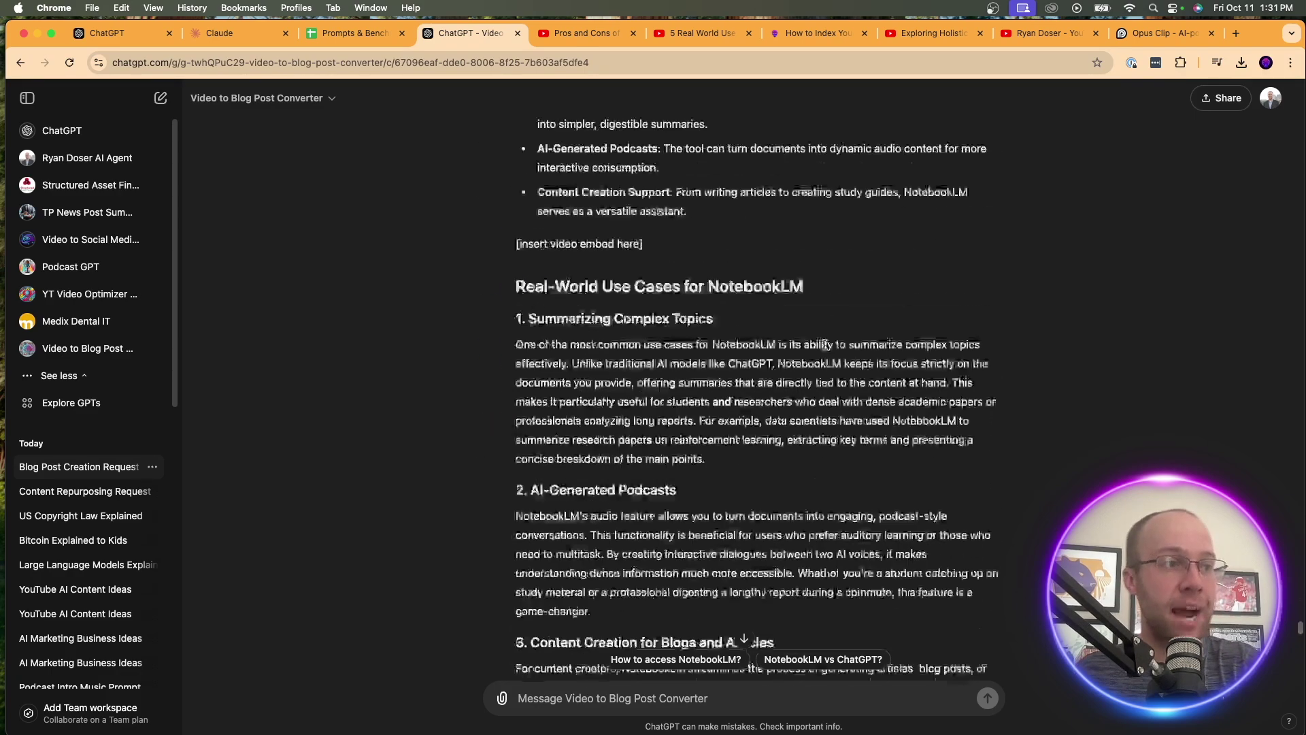
scroll(795, 454, "down", 1)
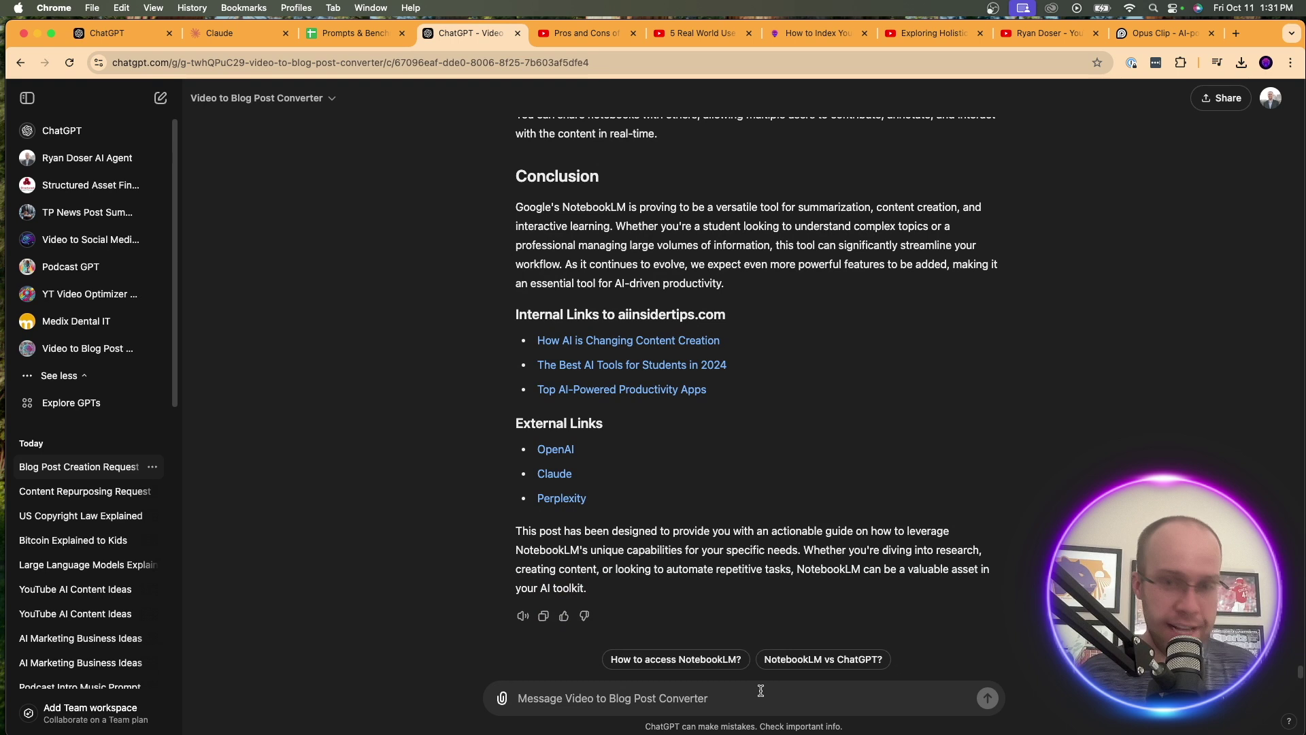
Ask ChatGPT to repurpose the blog post into 3 LinkedIn posts of at most 300 characters, without emojis or hashtags.
type("Great. Now repo")
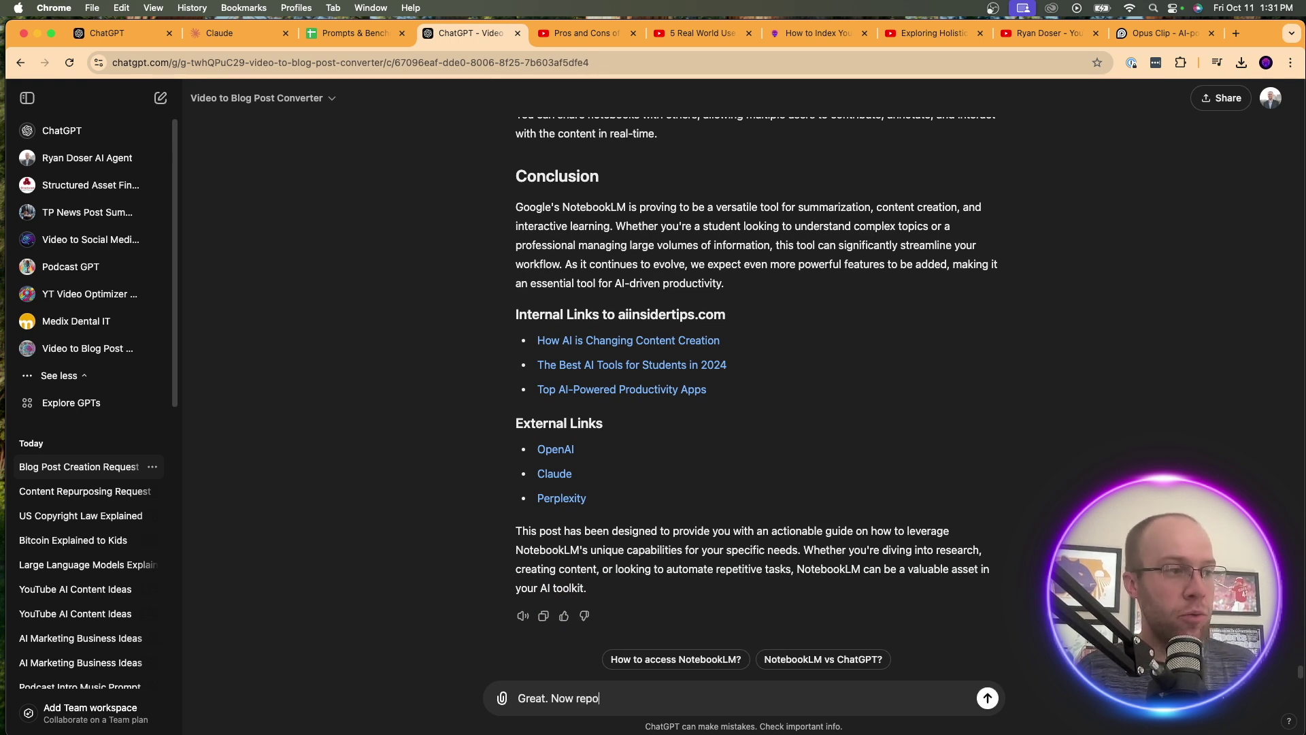
key("BackSpace")
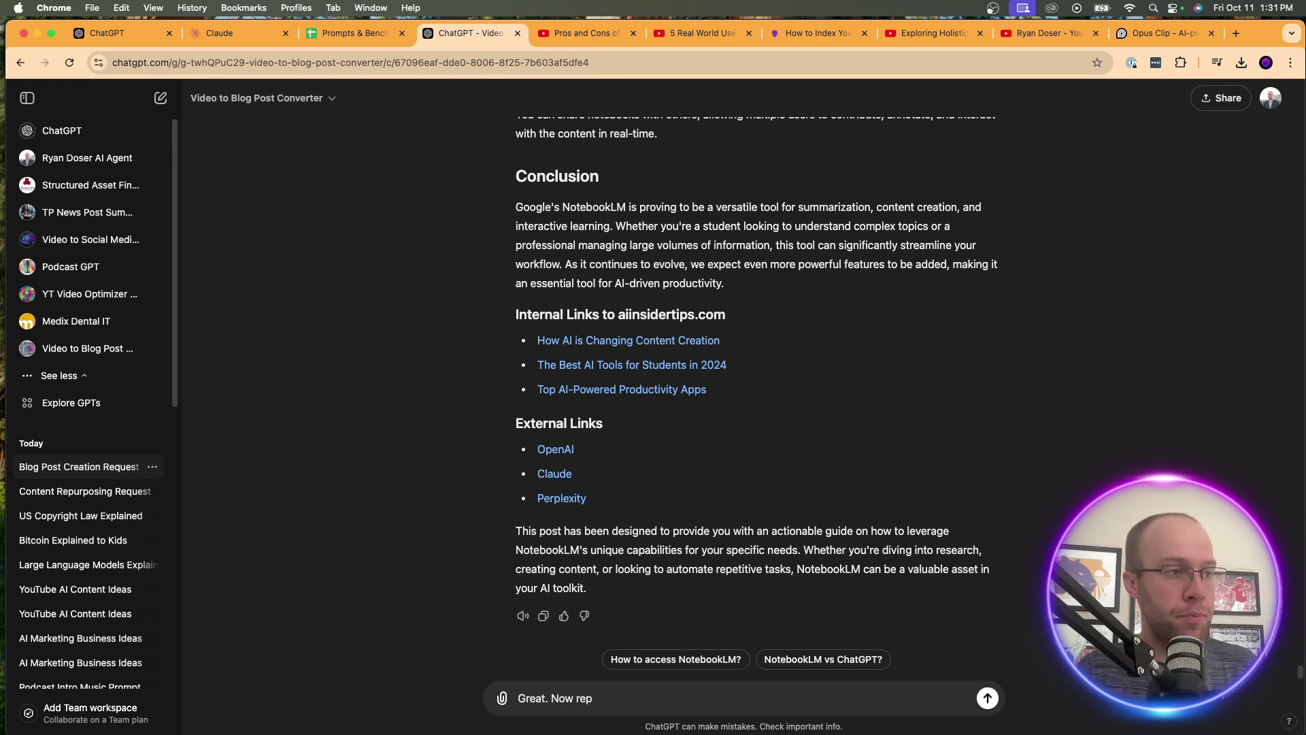
type("urpose this blgo po")
key("BackSpace")
key("BackSpace")
key("BackSpace")
key("BackSpace")
key("BackSpace")
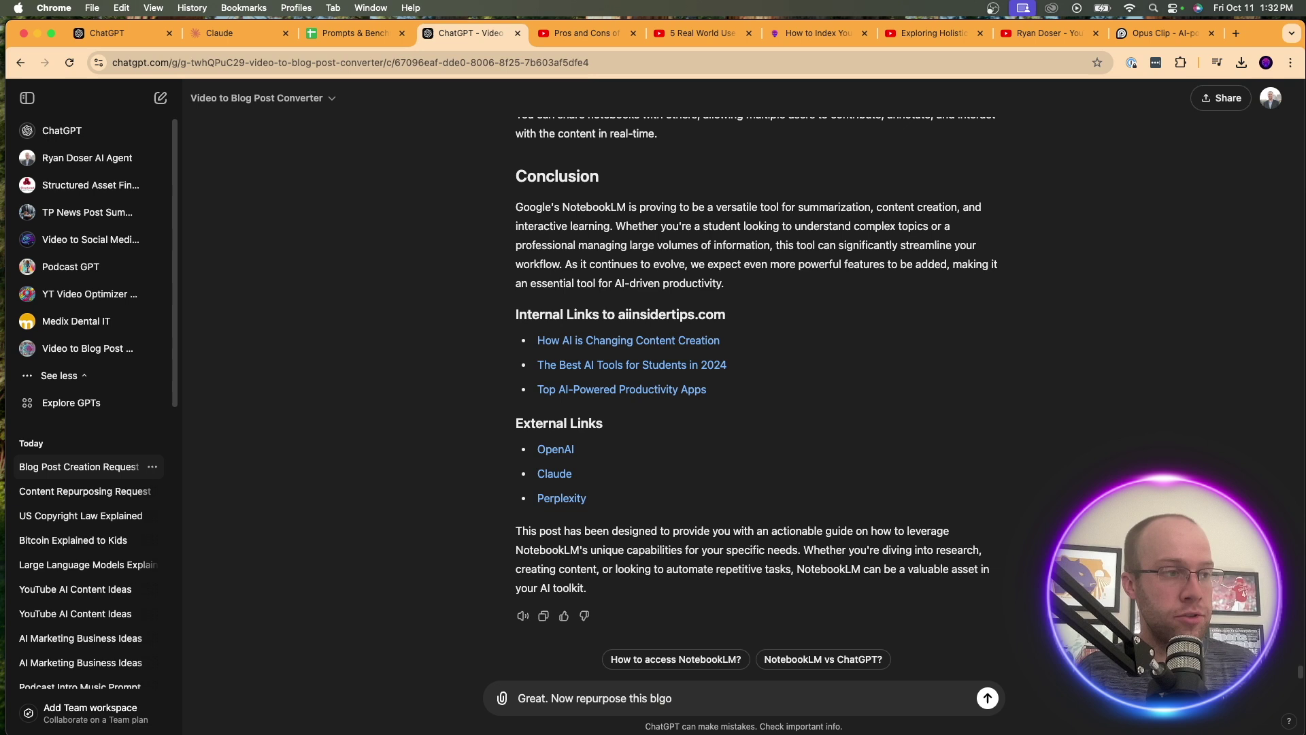
type("ose this blog pos")
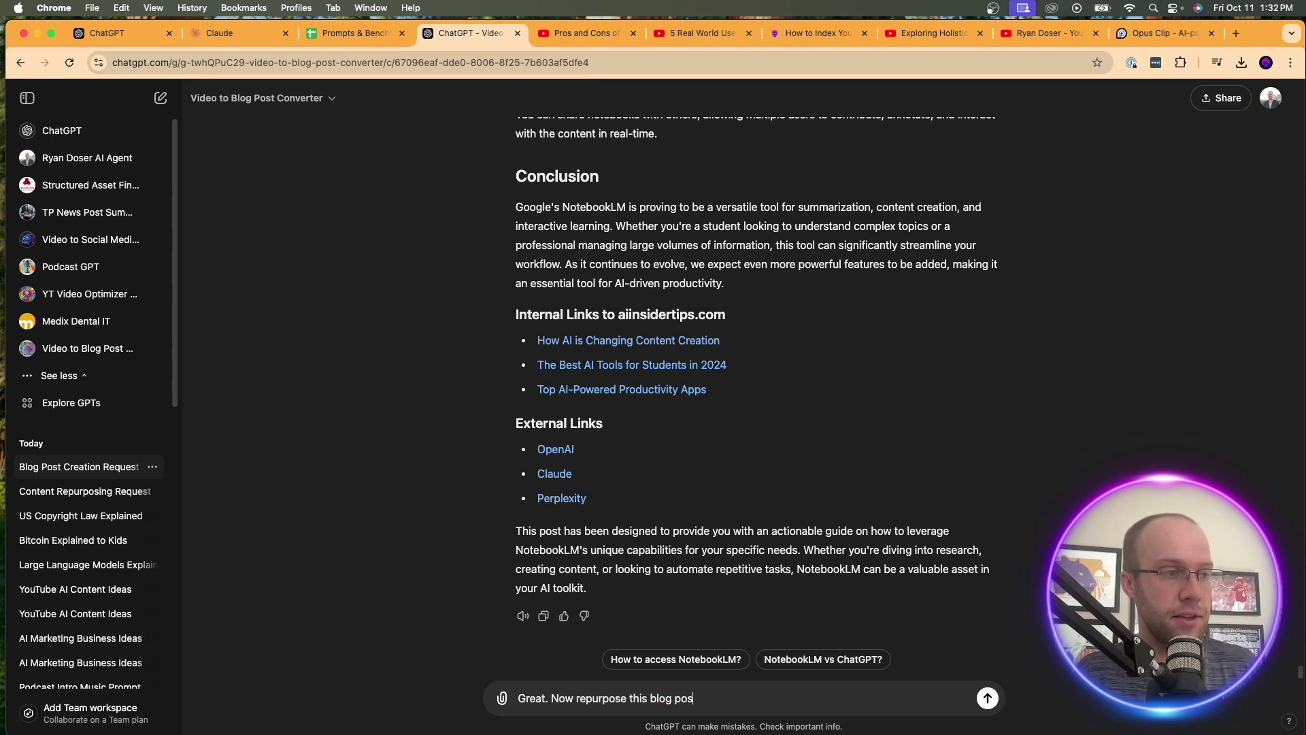
type("t into LinkedIn posts")
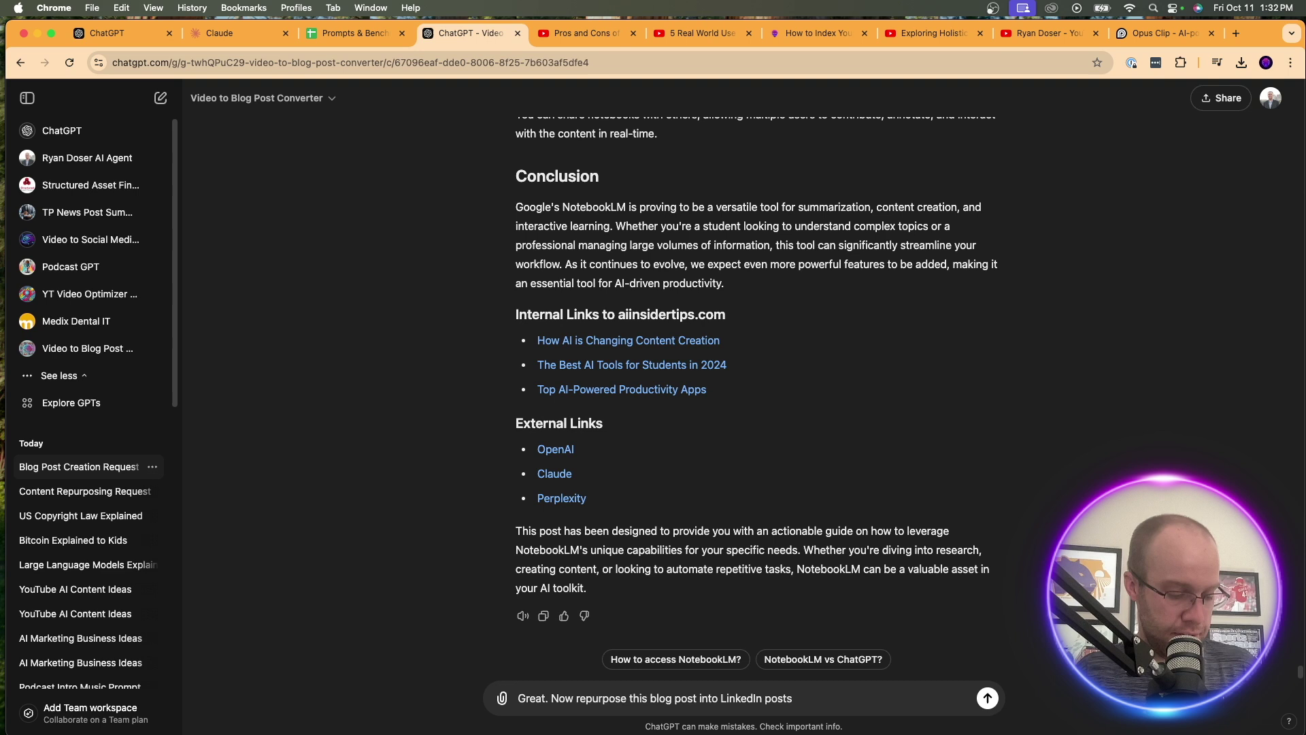
type(". D")
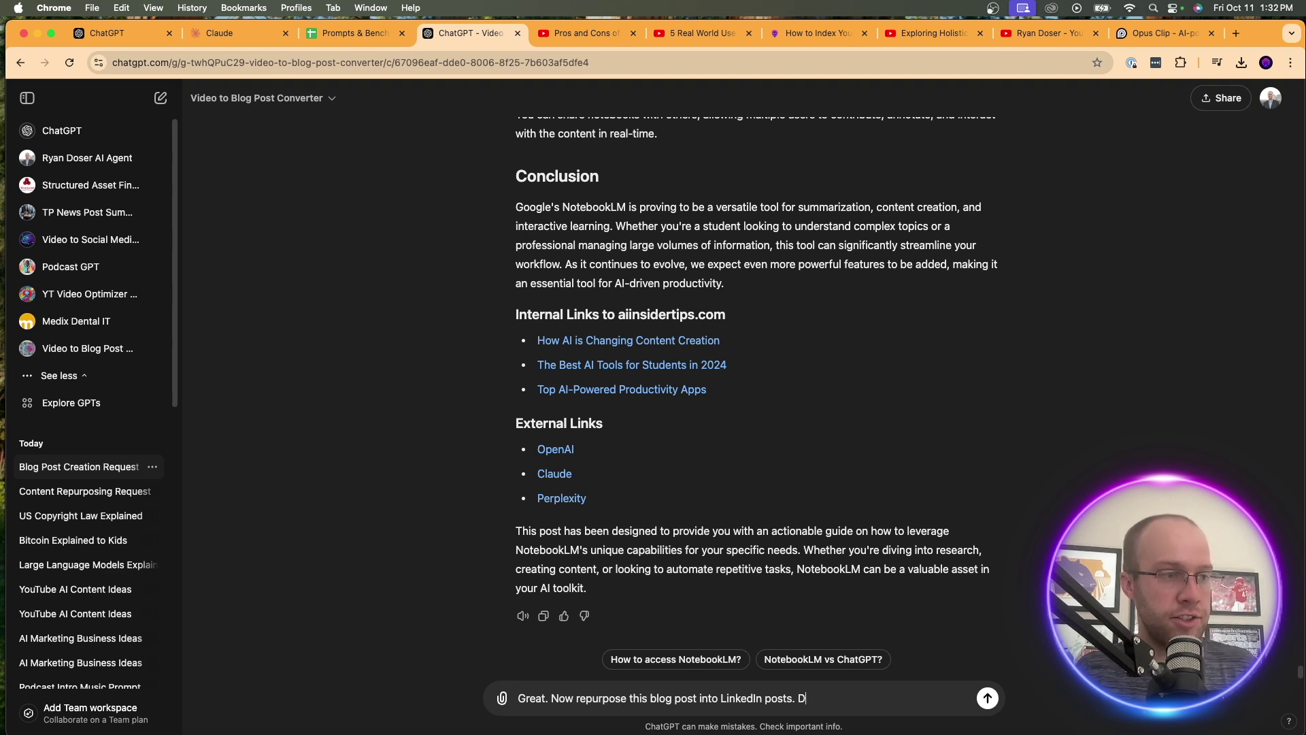
key("BackSpace")
type("Use a")
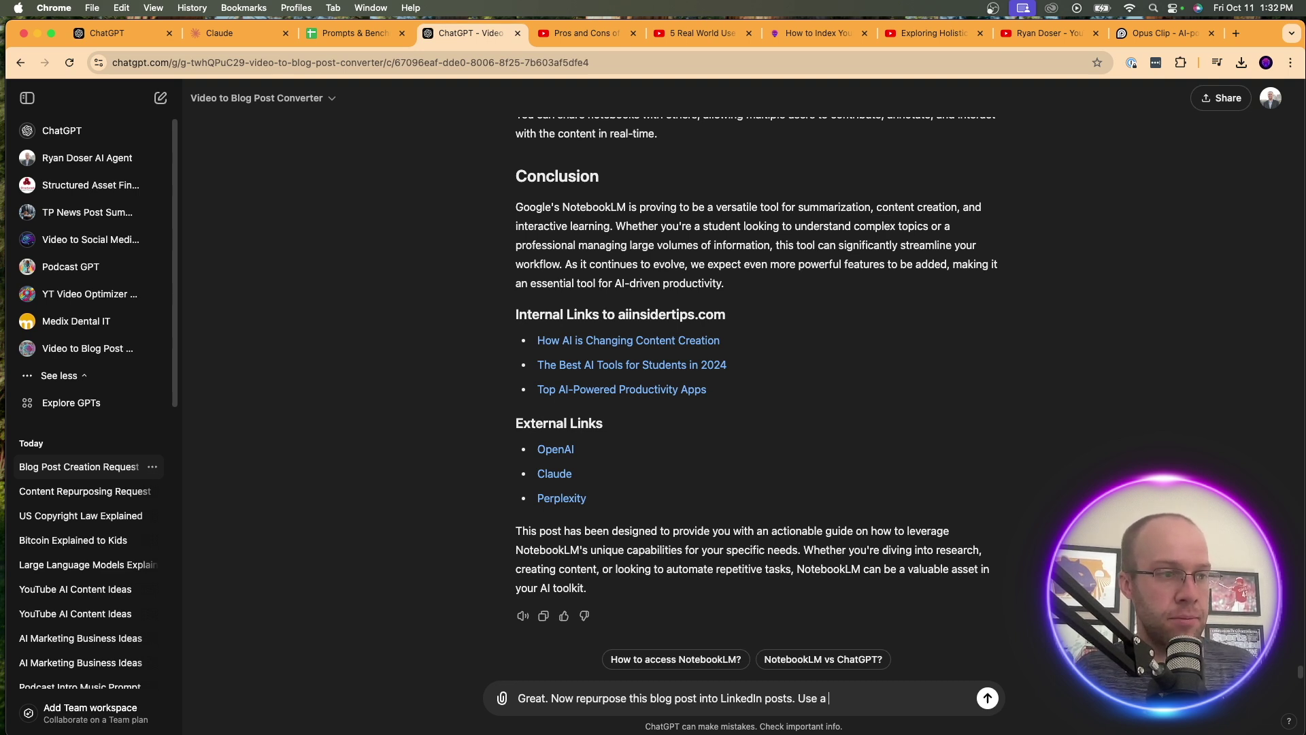
type("maximum of ")
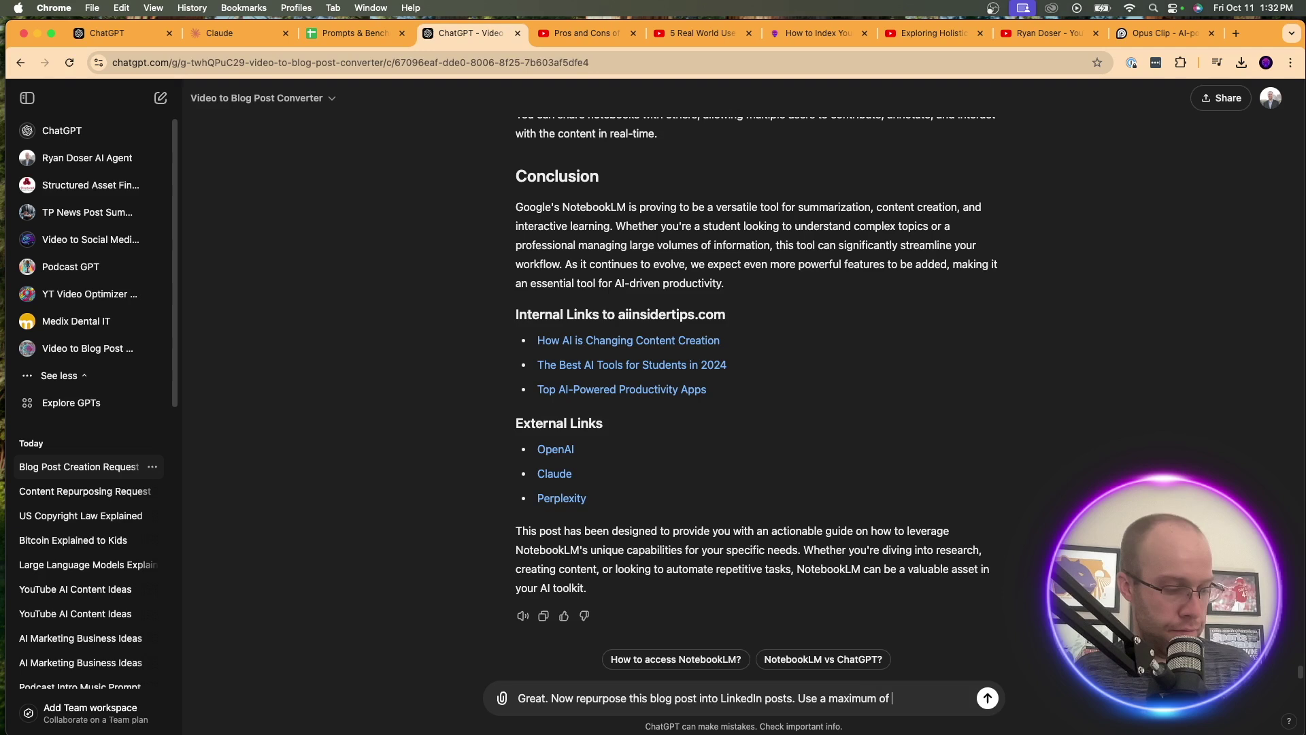
type("300 characters.")
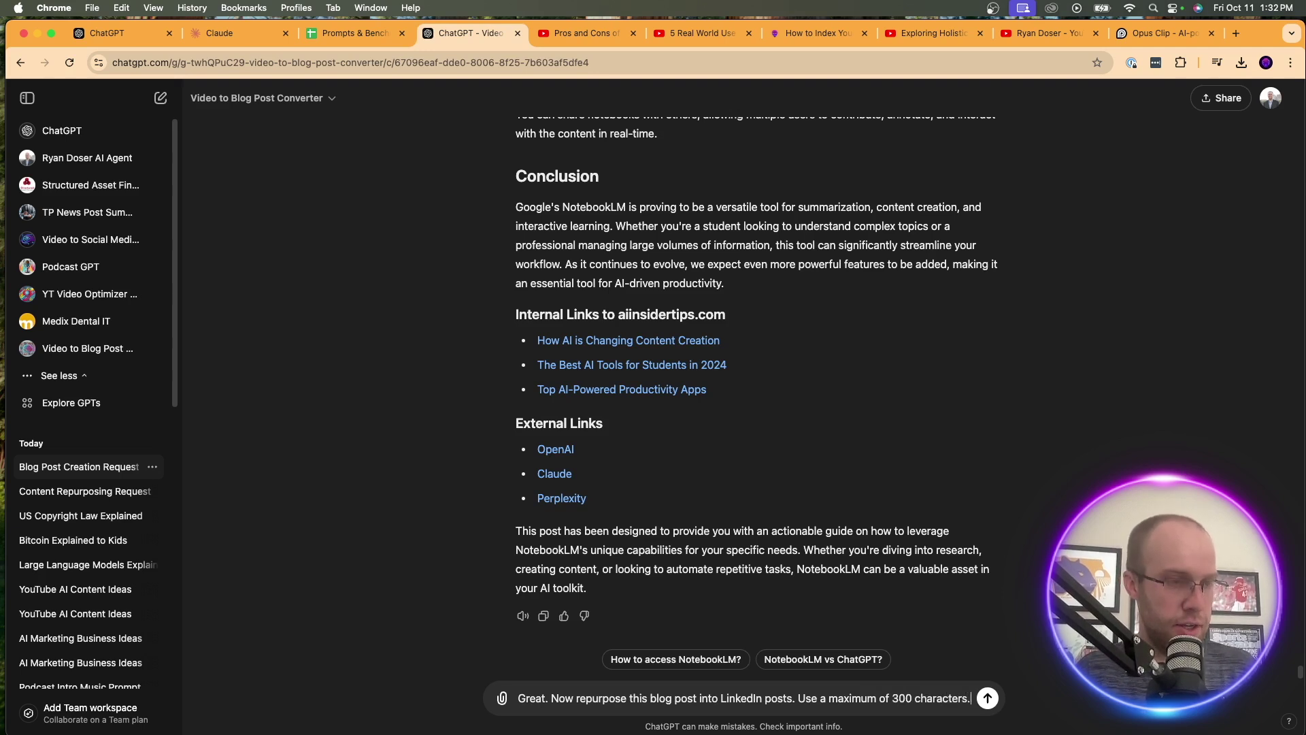
type(" Provide 3 examp")
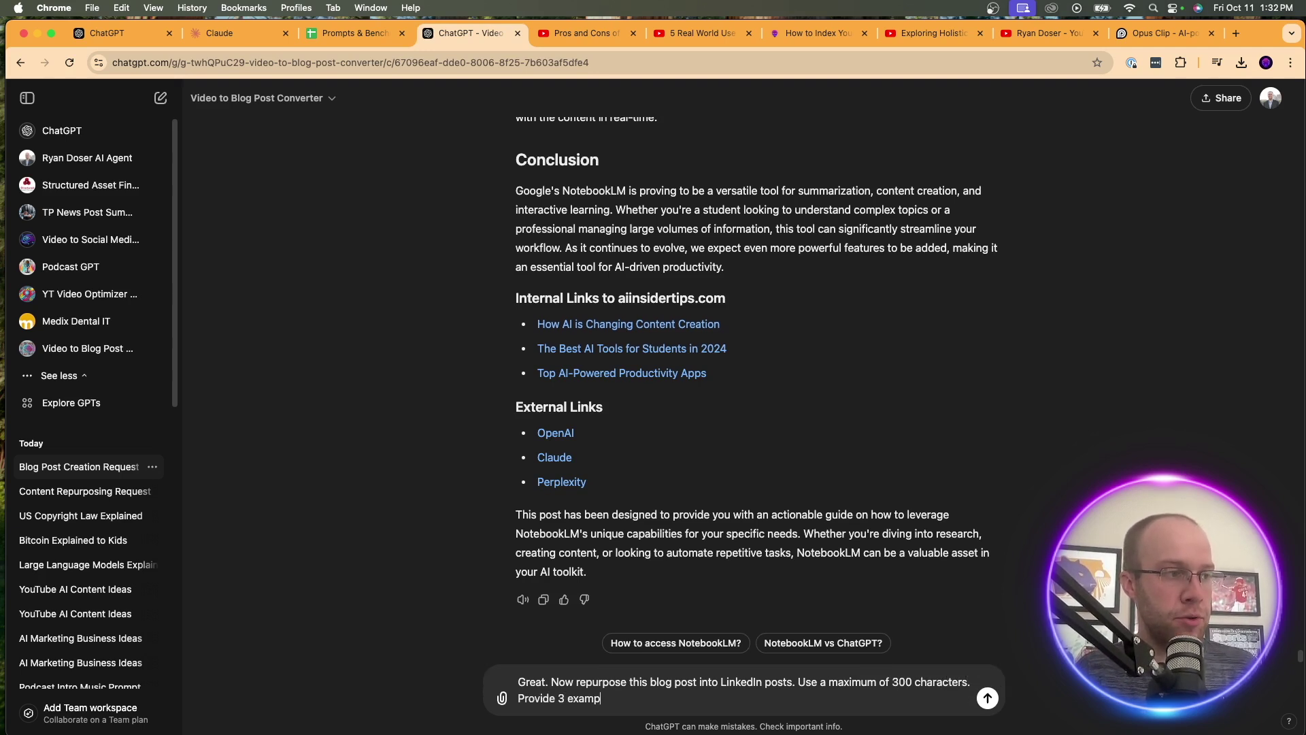
type("les of posts and don't ")
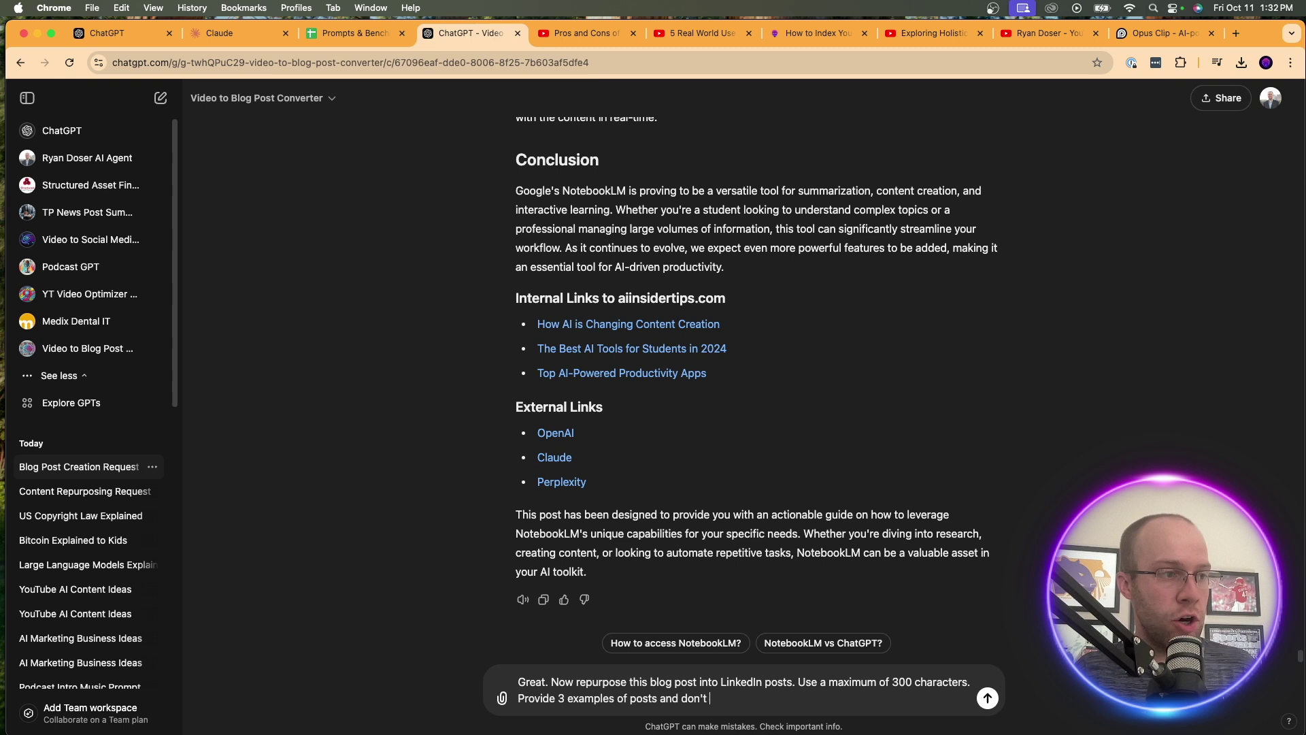
type("use emoji")
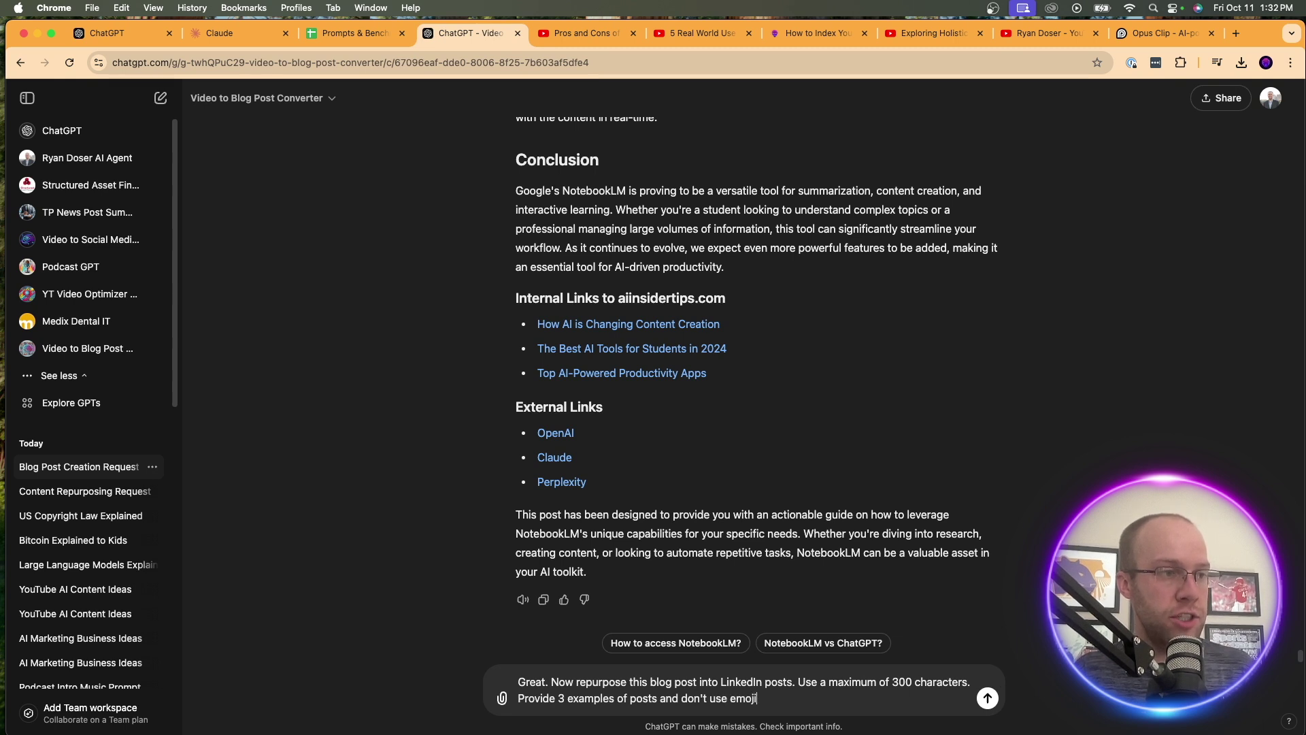
type("s or has")
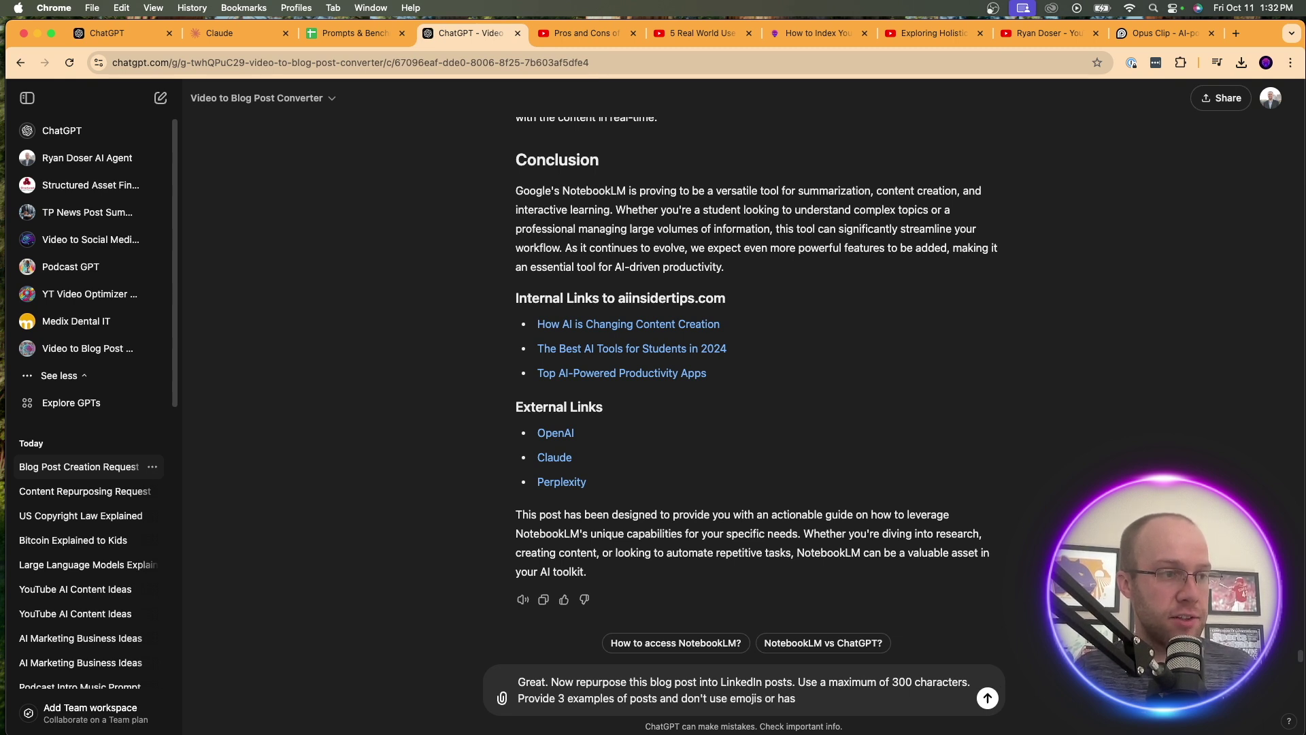
type("ht")
type("tags.")
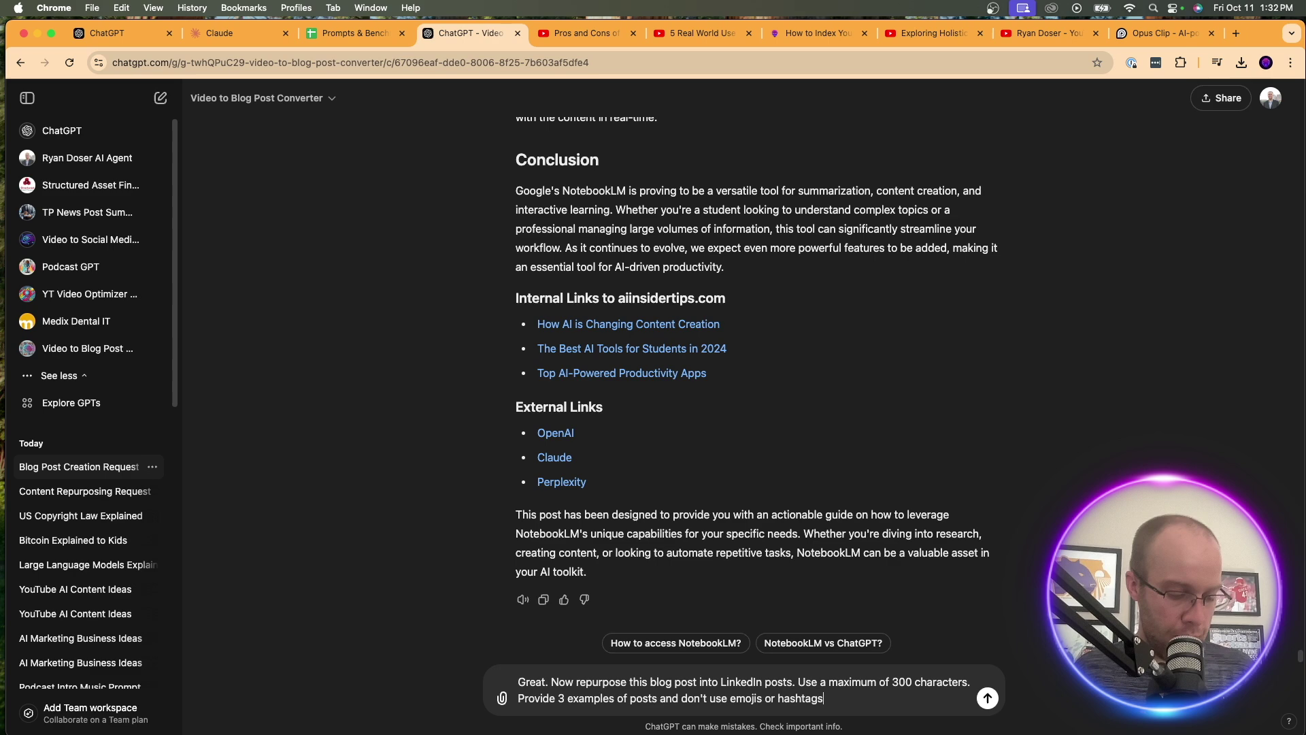
key("Return")
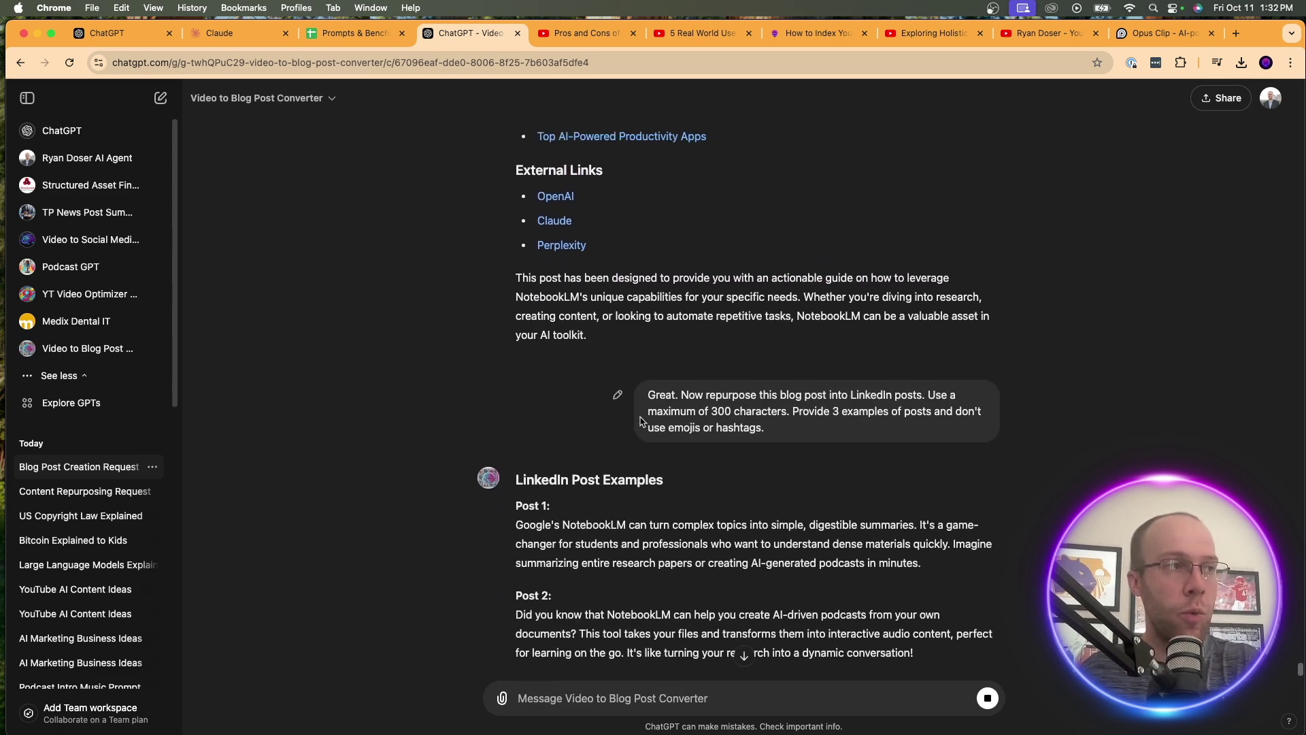
Read through the three generated LinkedIn posts, starting with Post 1.
scroll(772, 516, "up", 5)
scroll(617, 385, "down", 7)
scroll(617, 385, "down", 1)
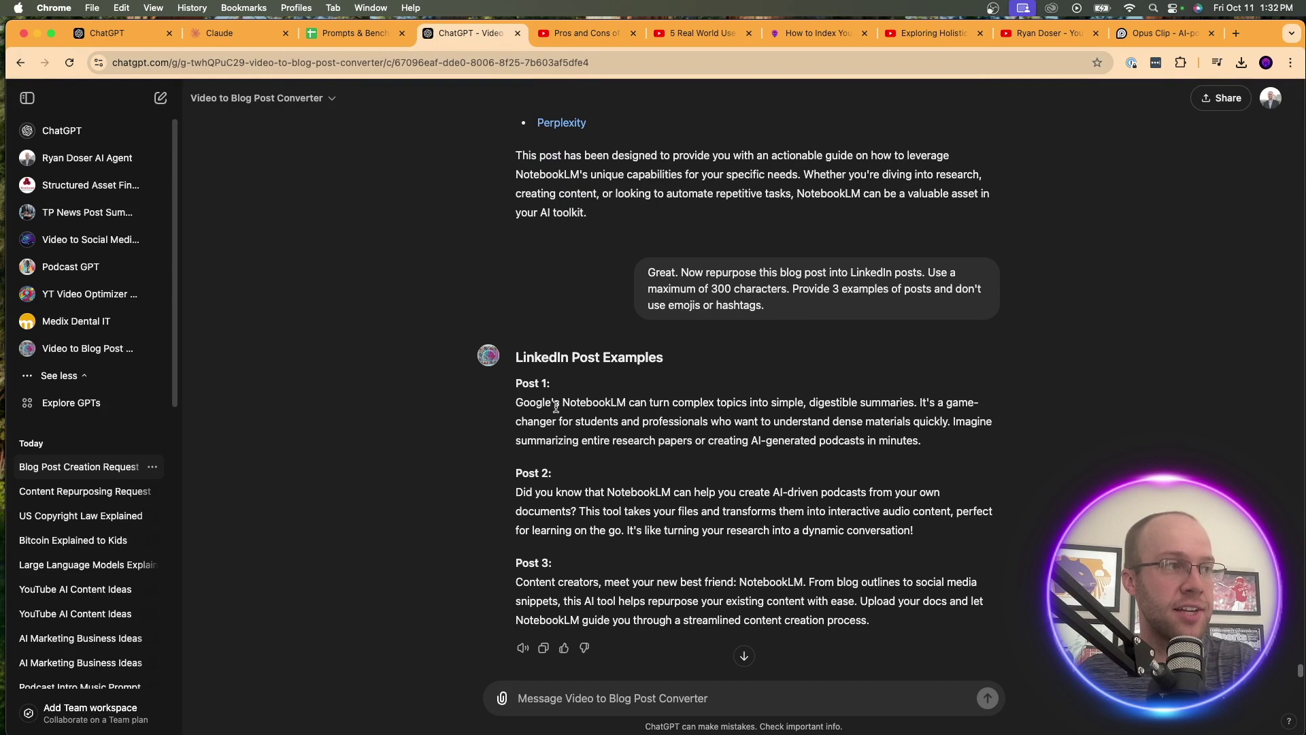
left_click_drag(519, 389, 615, 392)
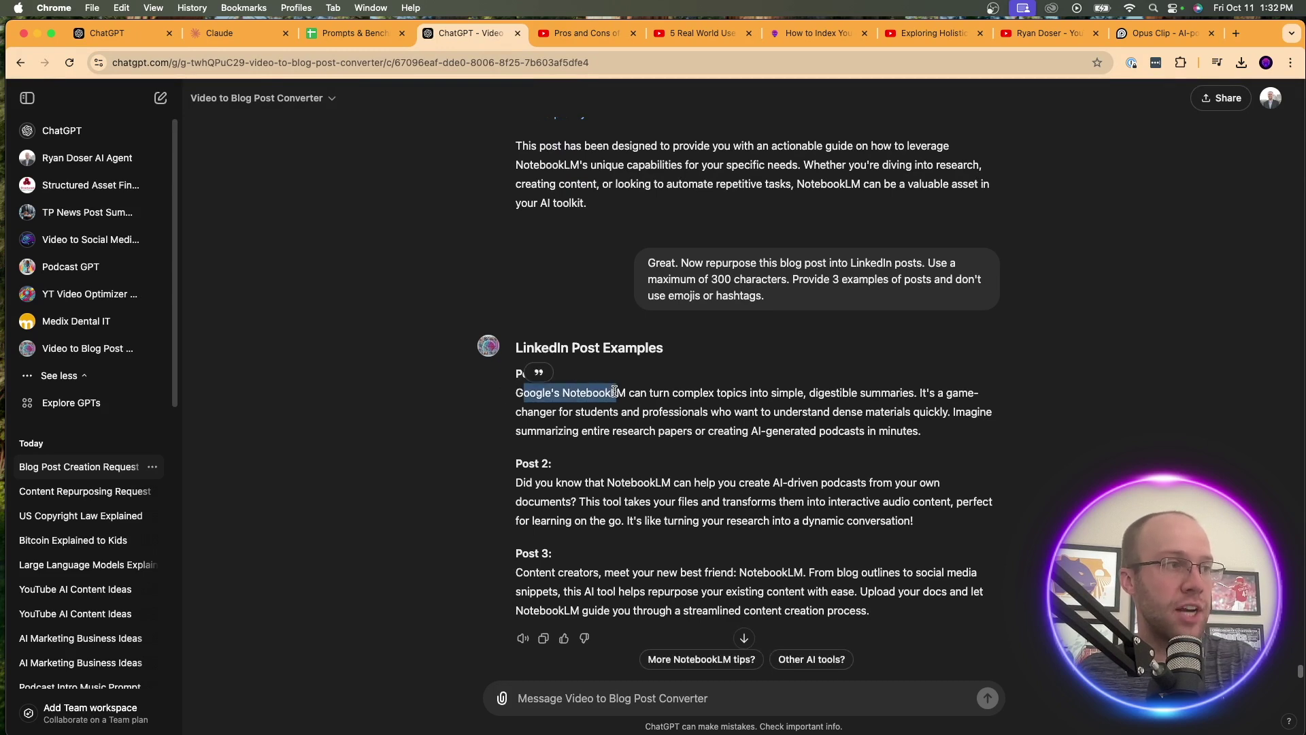
left_click_drag(771, 393, 947, 411)
left_click(558, 494)
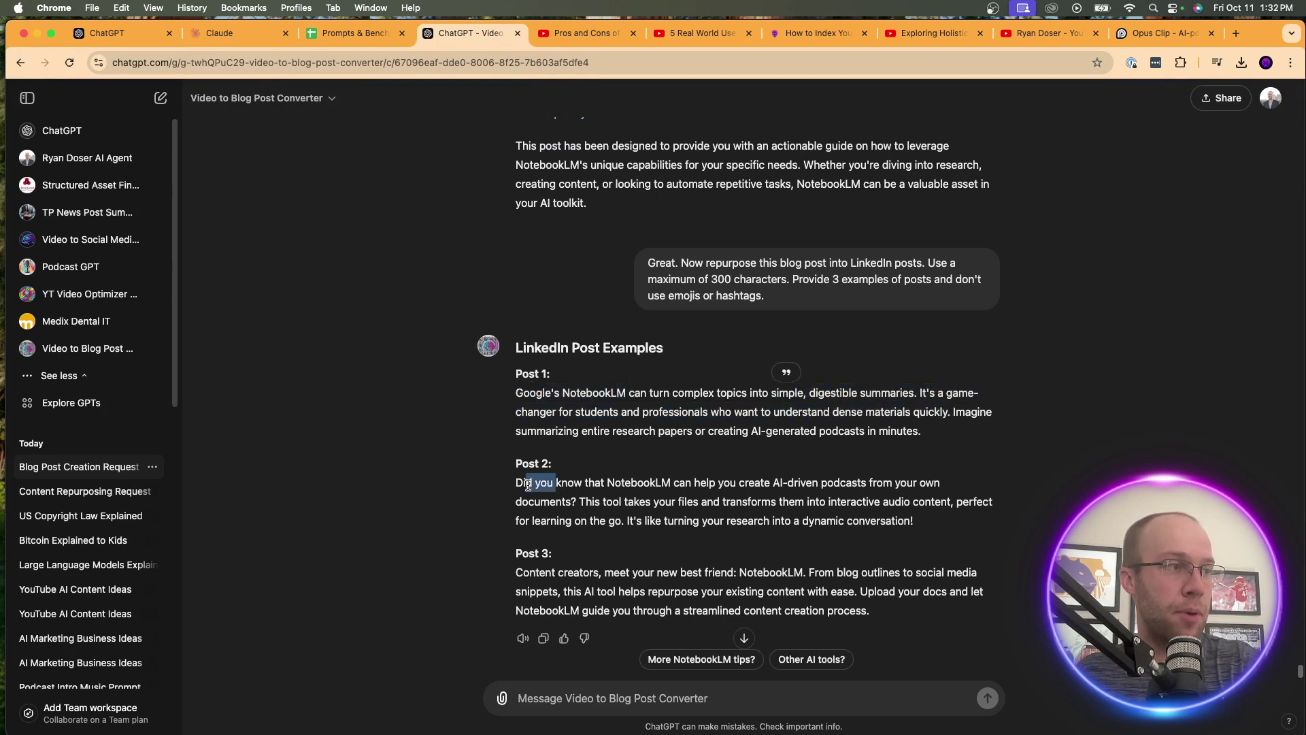
scroll(581, 576, "down", 1)
left_click_drag(873, 596, 544, 379)
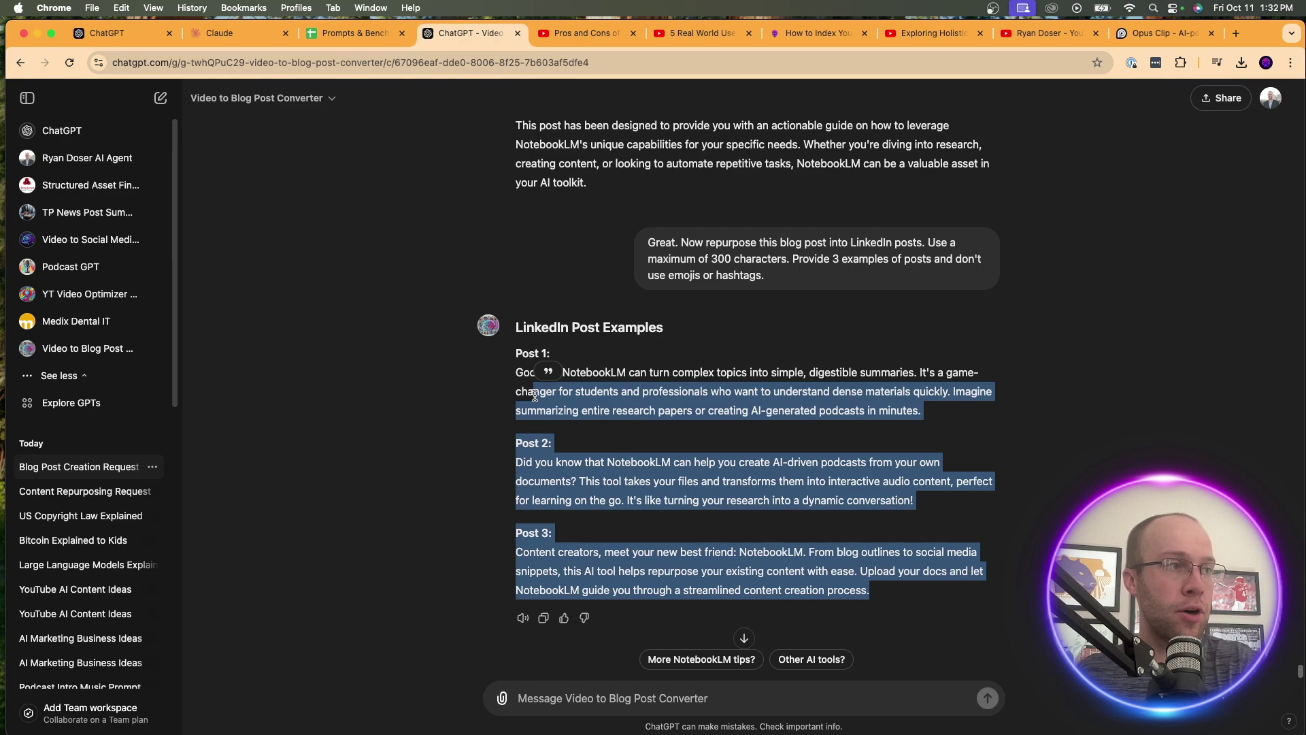
left_click(532, 387)
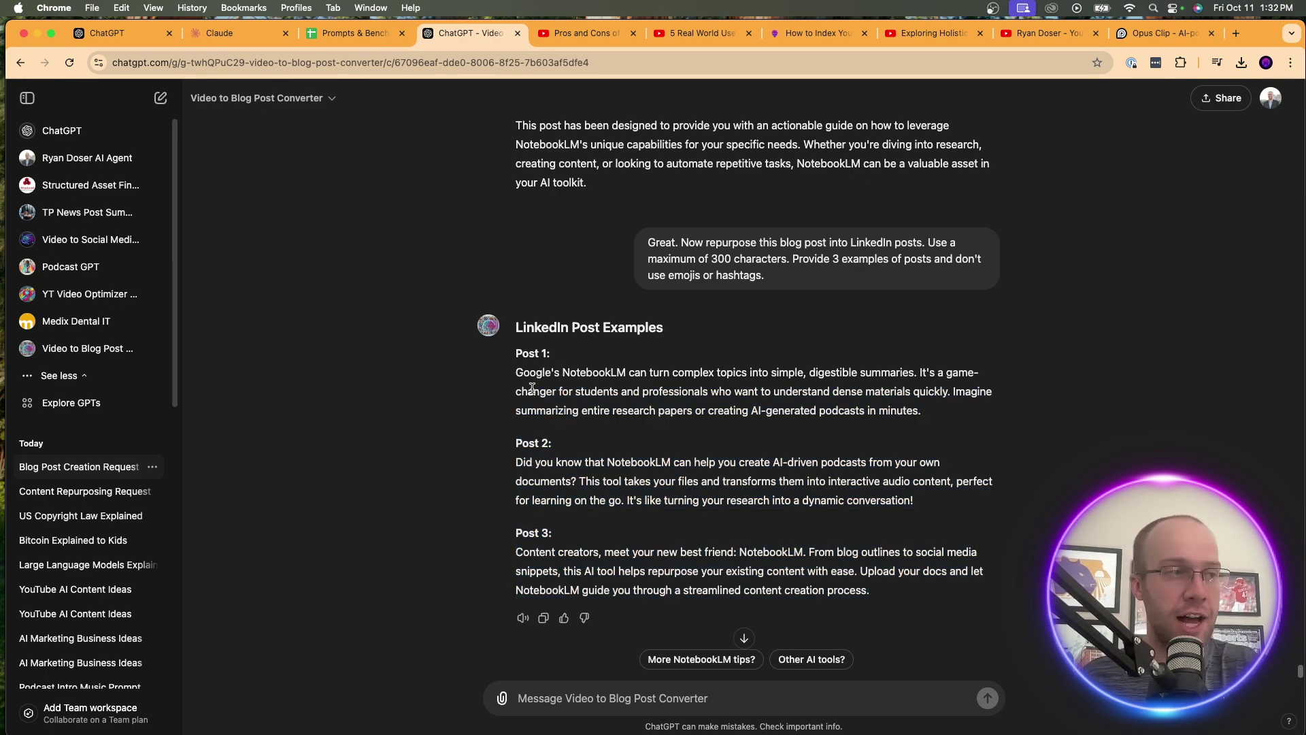
Return to the top of the conversation and start a new chat with the Video to Blog Post Converter GPT.
scroll(532, 388, "up", 7)
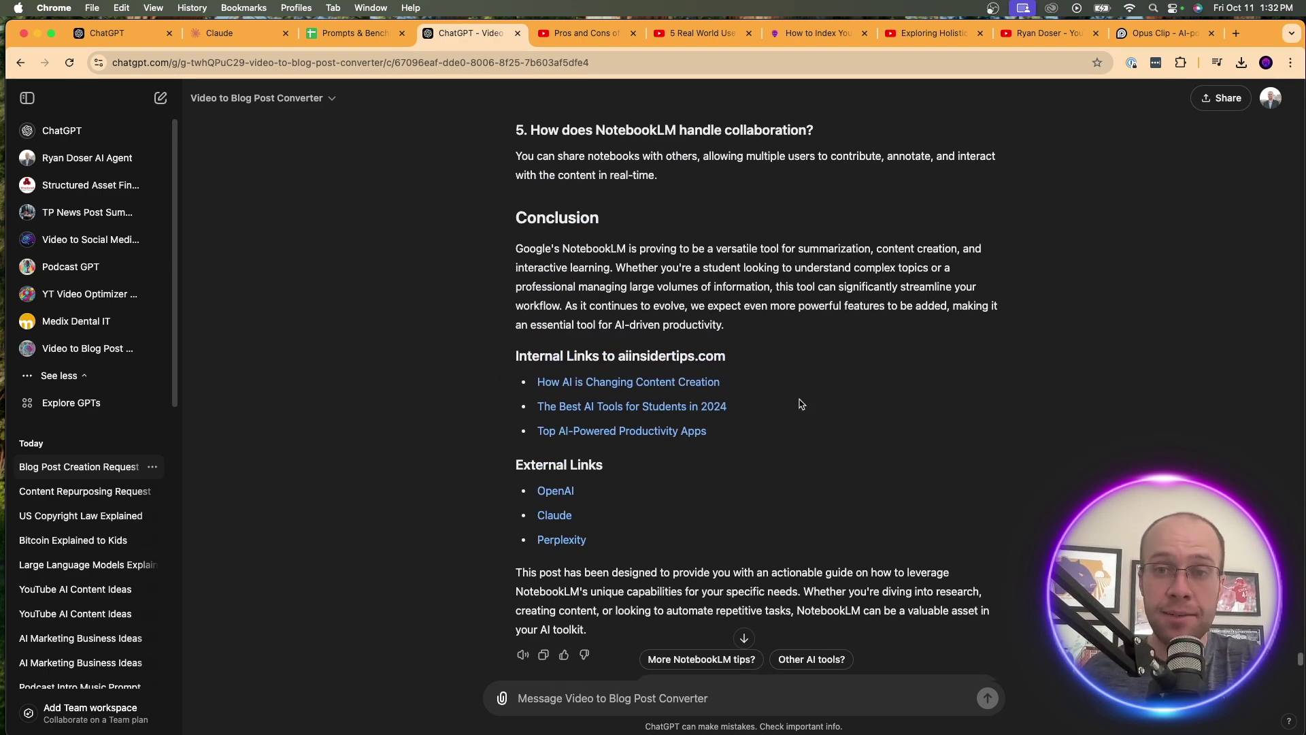
scroll(800, 404, "up", 6)
scroll(800, 404, "down", 1)
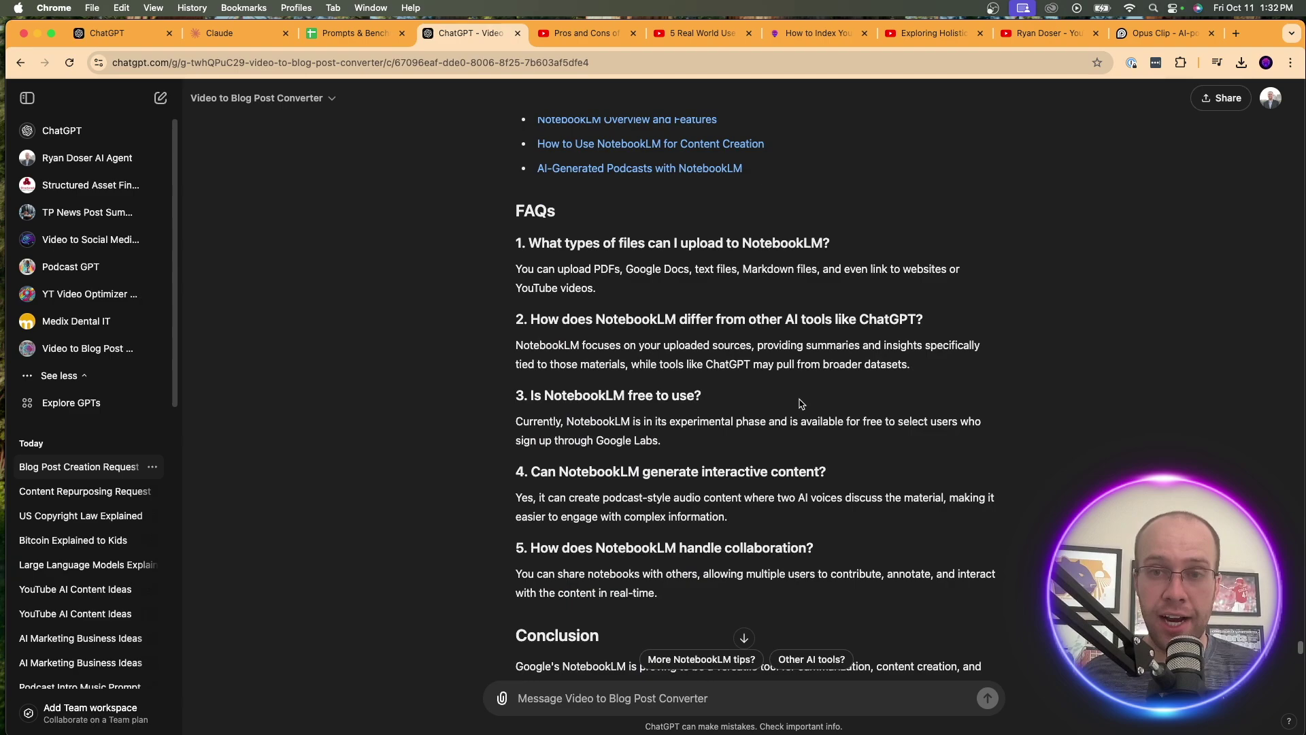
scroll(800, 404, "up", 20)
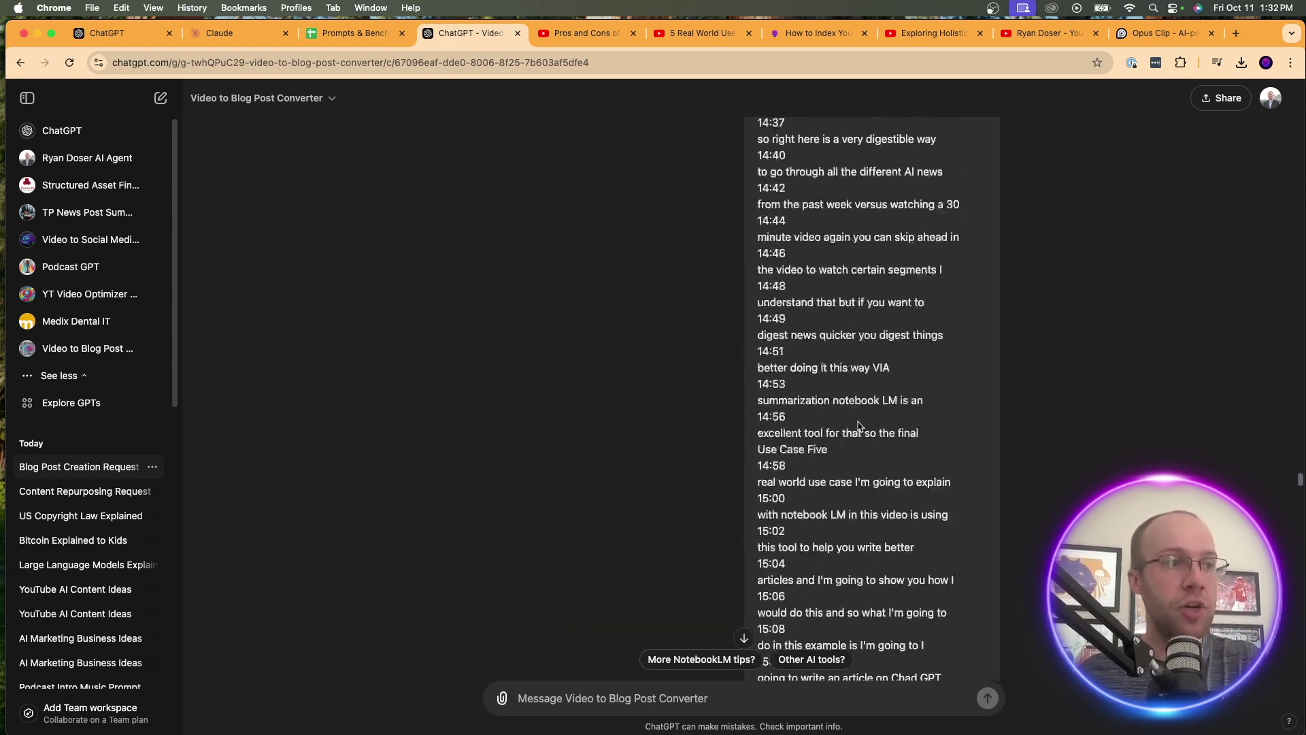
scroll(861, 425, "up", 20)
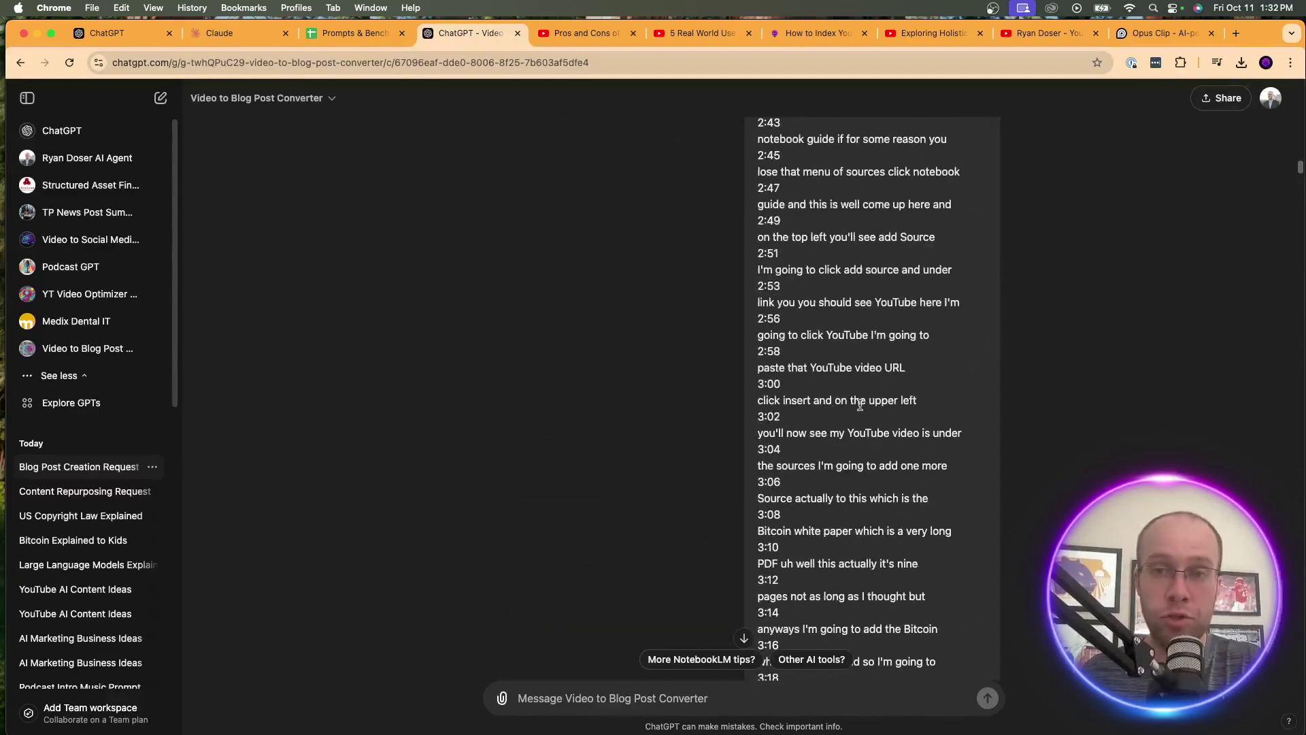
scroll(860, 404, "up", 20)
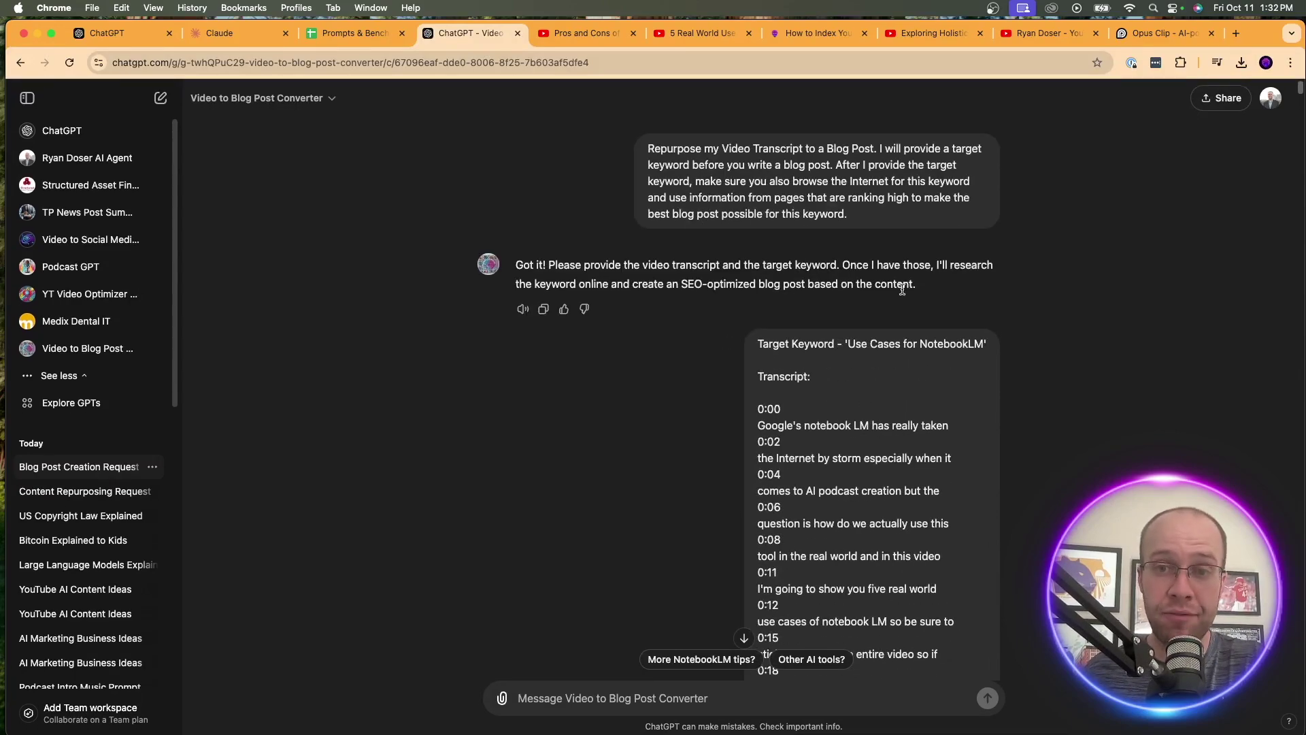
left_click_drag(1299, 88, 1291, 640)
scroll(1290, 640, "up", 10)
left_click(331, 98)
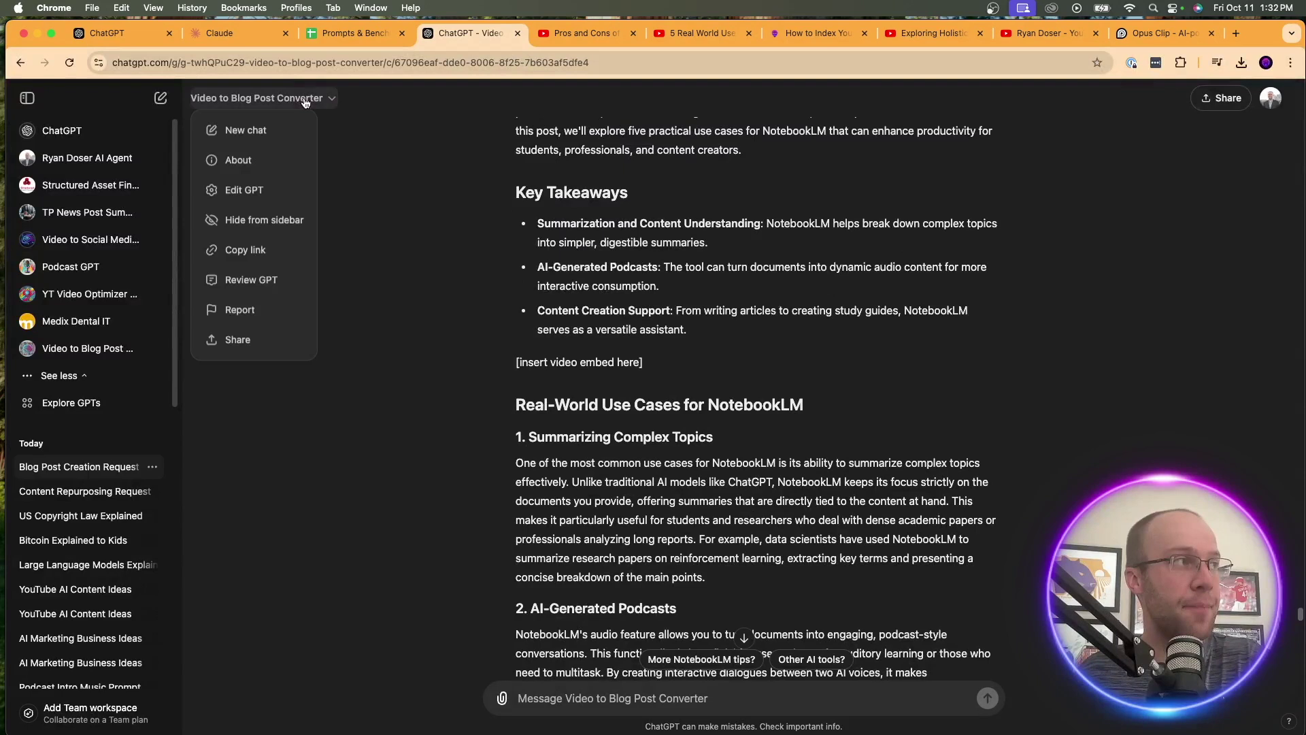
left_click(238, 131)
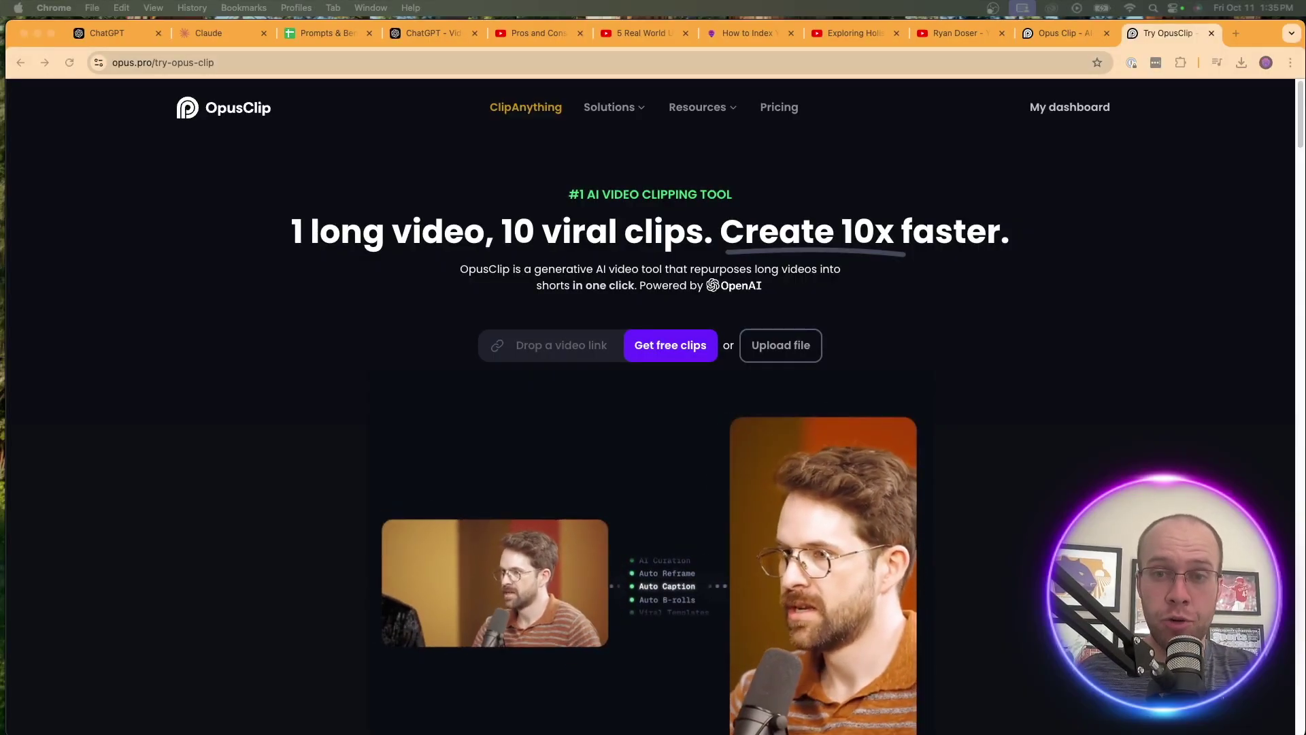
Browse the OpusClip results with clips scored 99, 98 and 96, then go to the channel's YouTube Shorts.
scroll(821, 263, "down", 1)
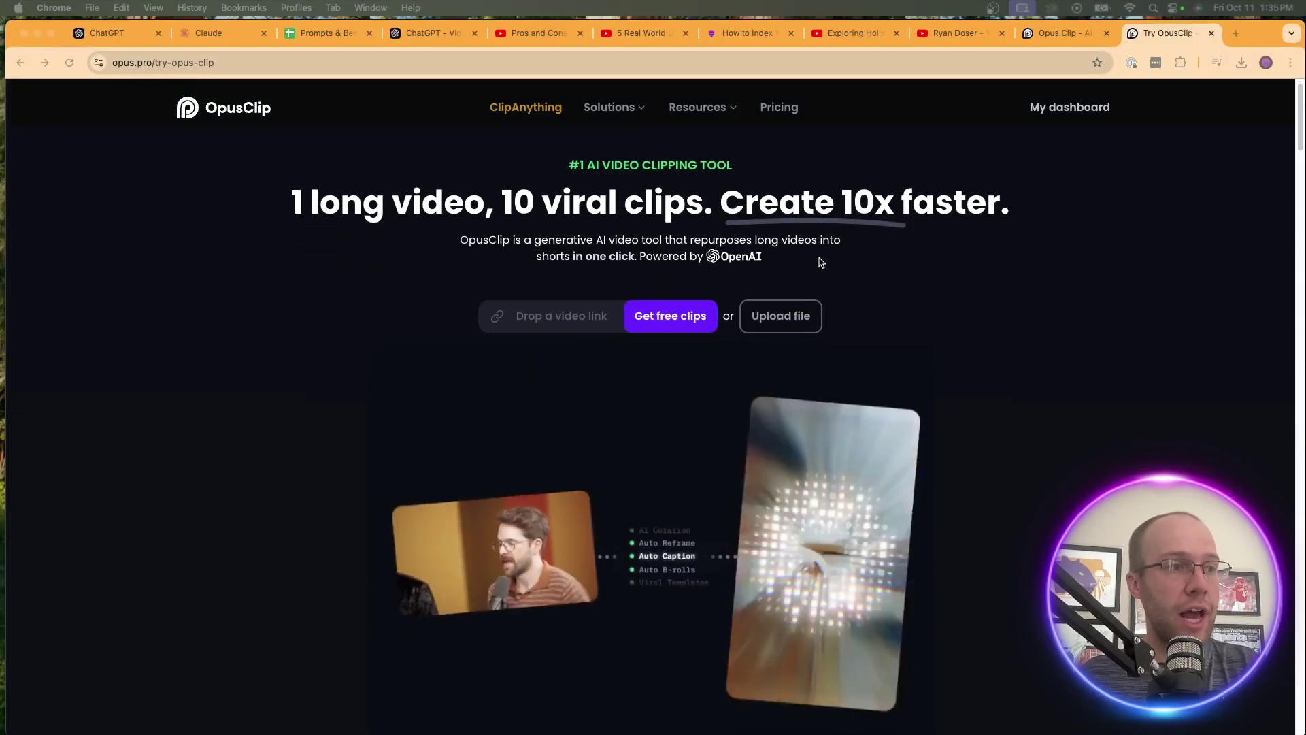
scroll(820, 263, "down", 2)
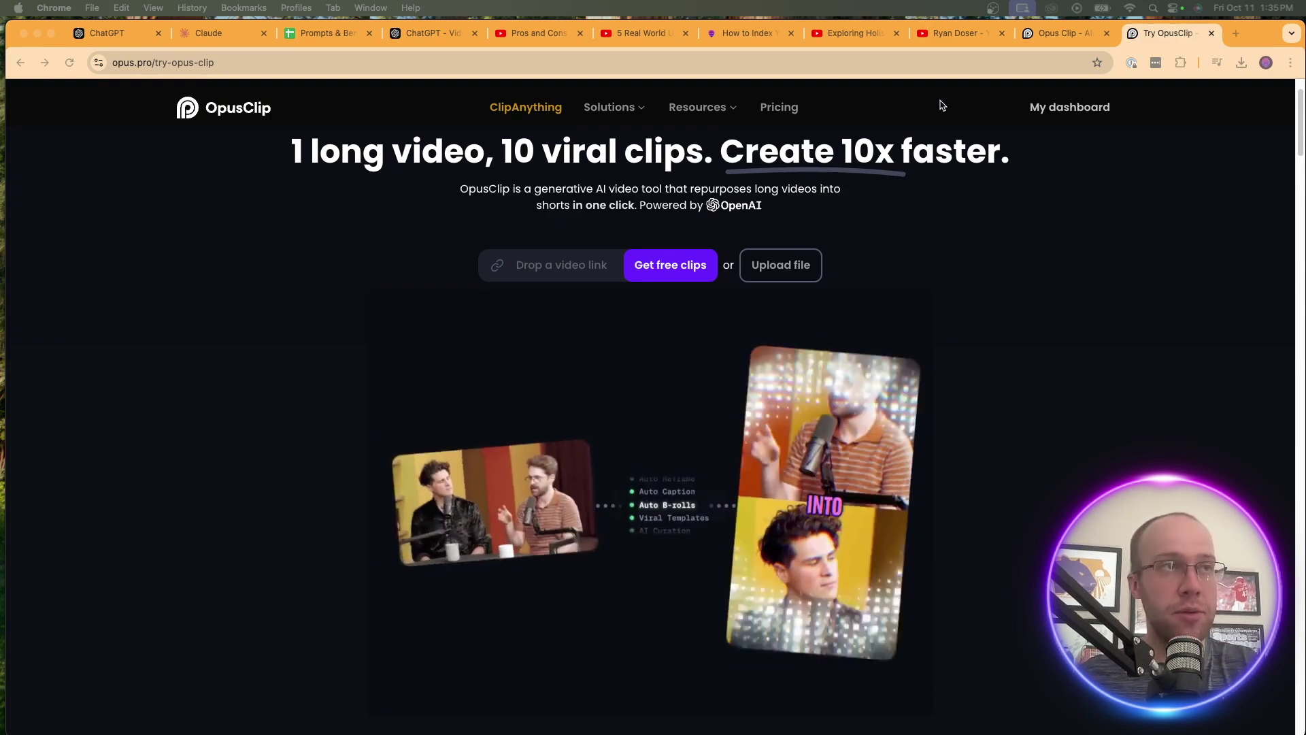
left_click(1038, 41)
scroll(934, 422, "down", 3)
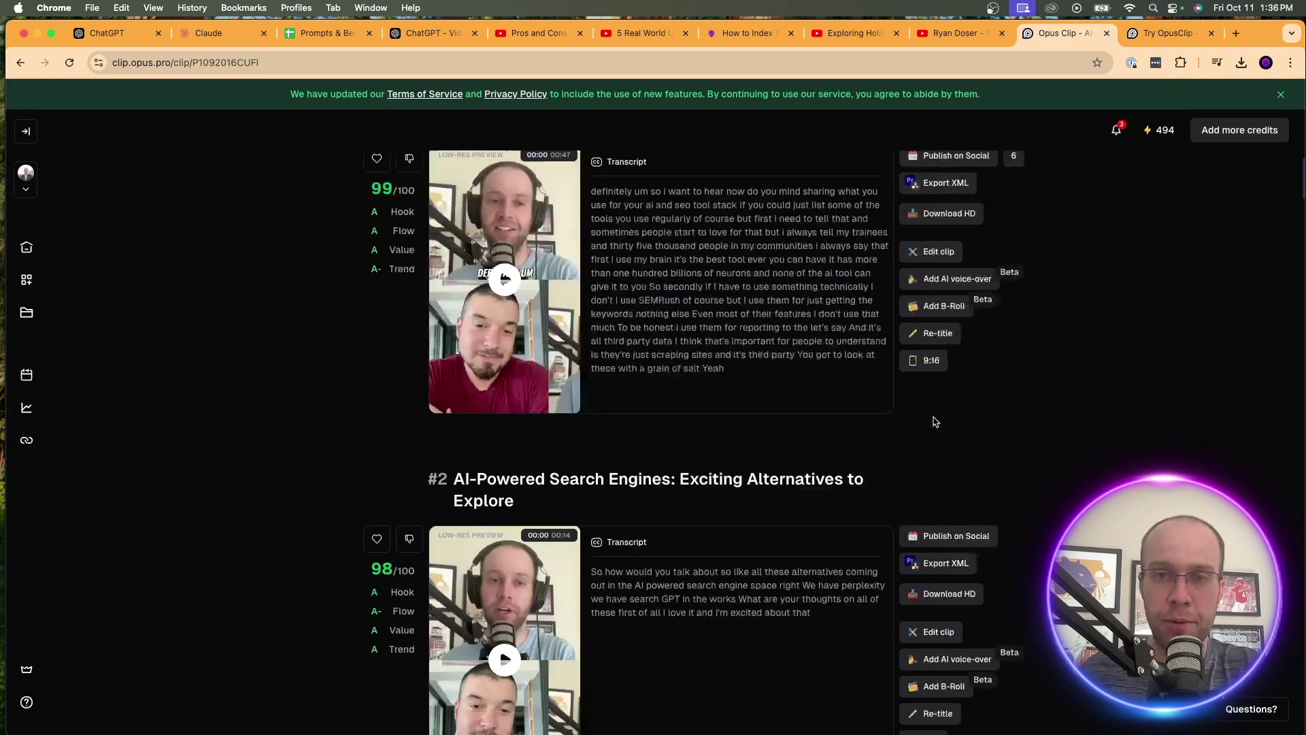
scroll(934, 421, "down", 12)
scroll(935, 421, "up", 6)
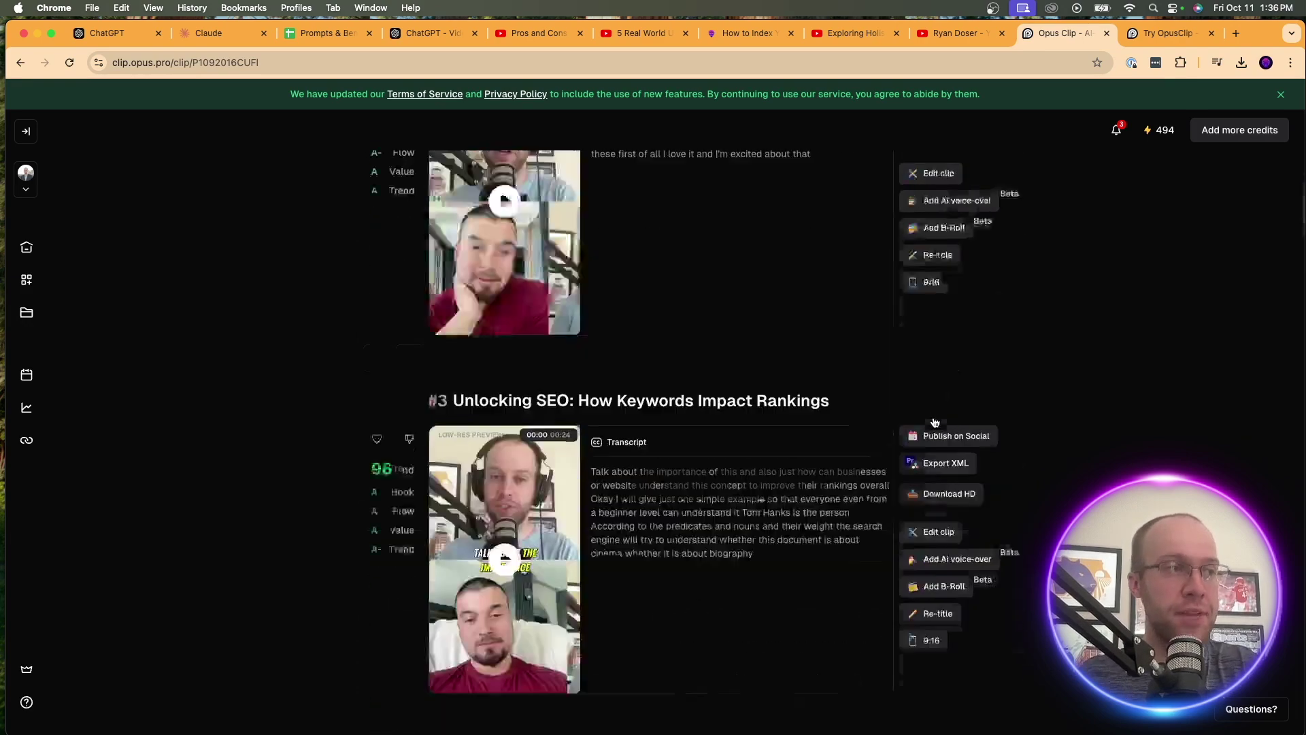
scroll(934, 423, "up", 10)
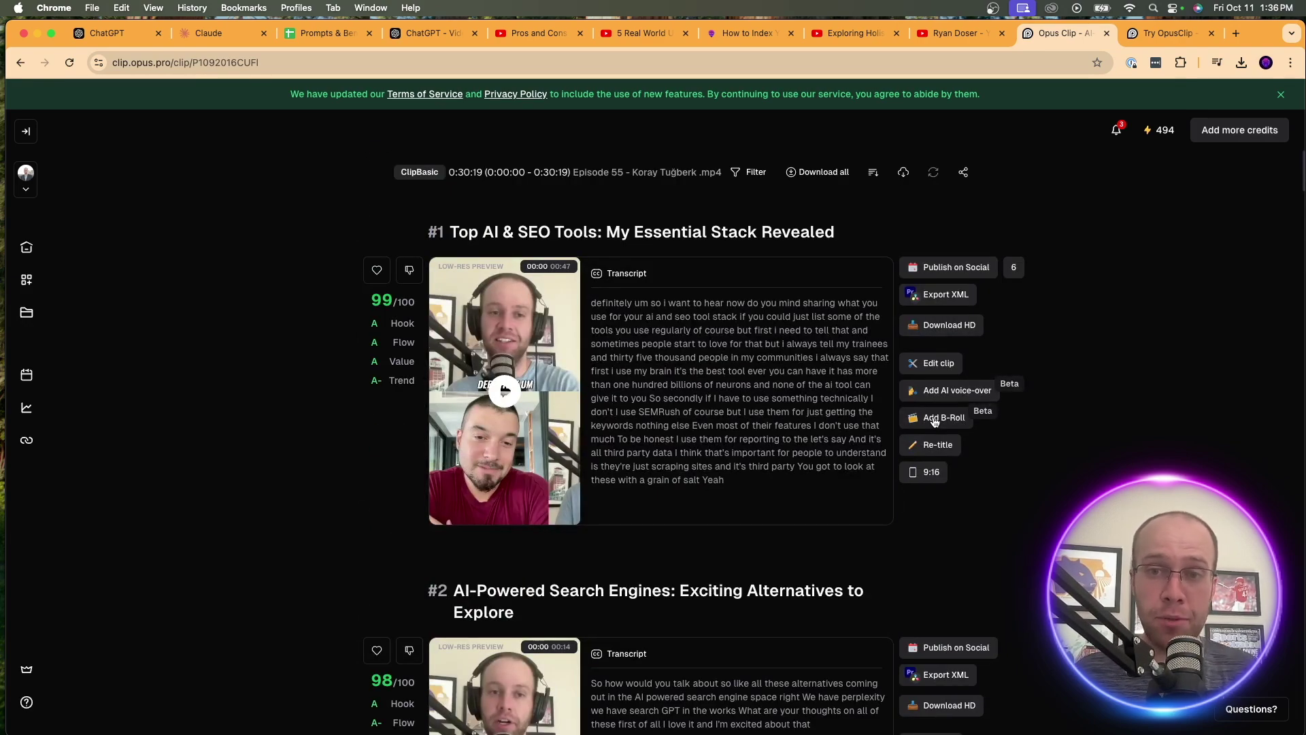
scroll(613, 408, "down", 3)
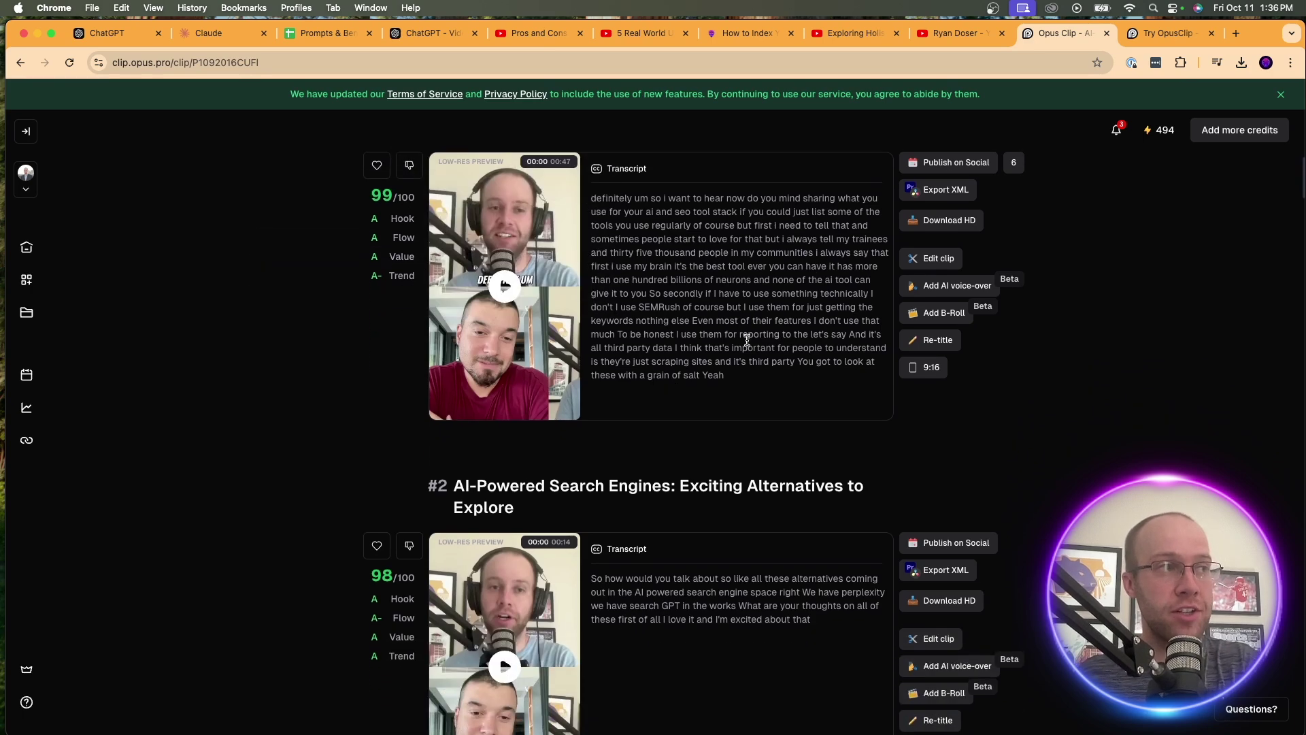
scroll(599, 428, "up", 3)
scroll(701, 376, "down", 6)
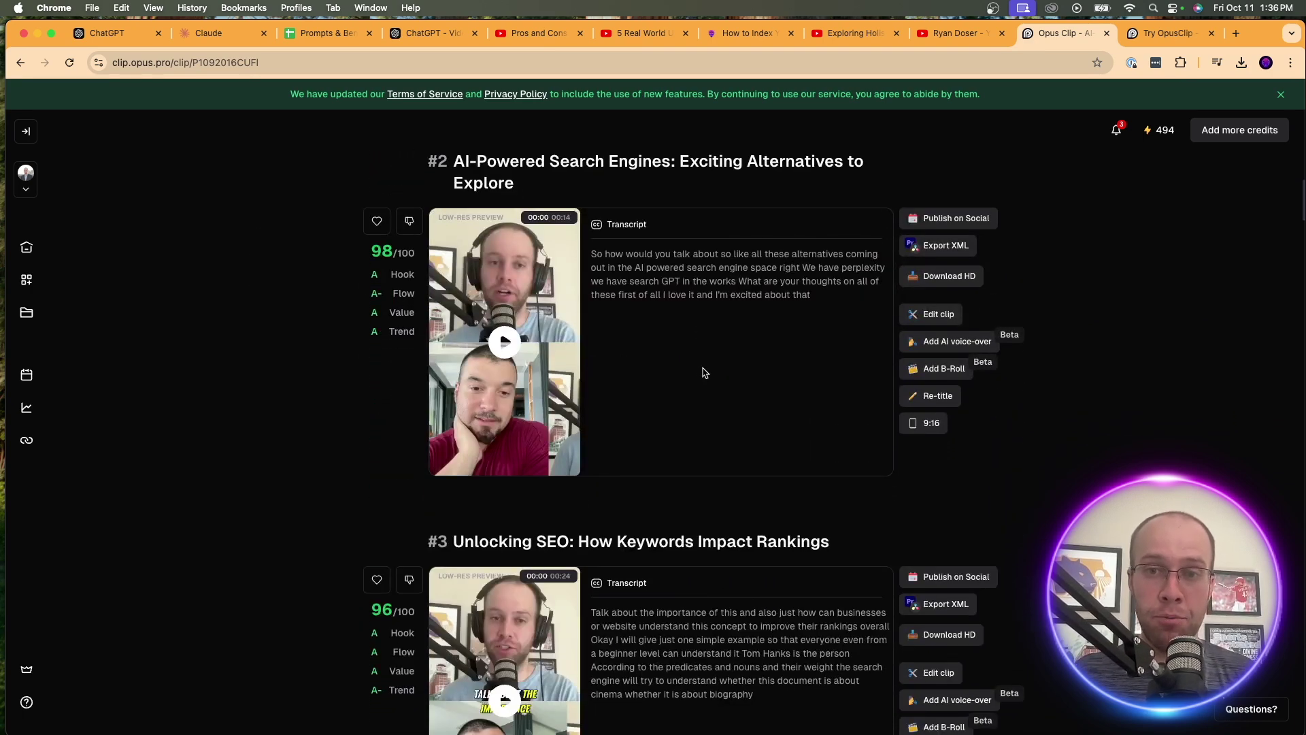
scroll(726, 344, "up", 6)
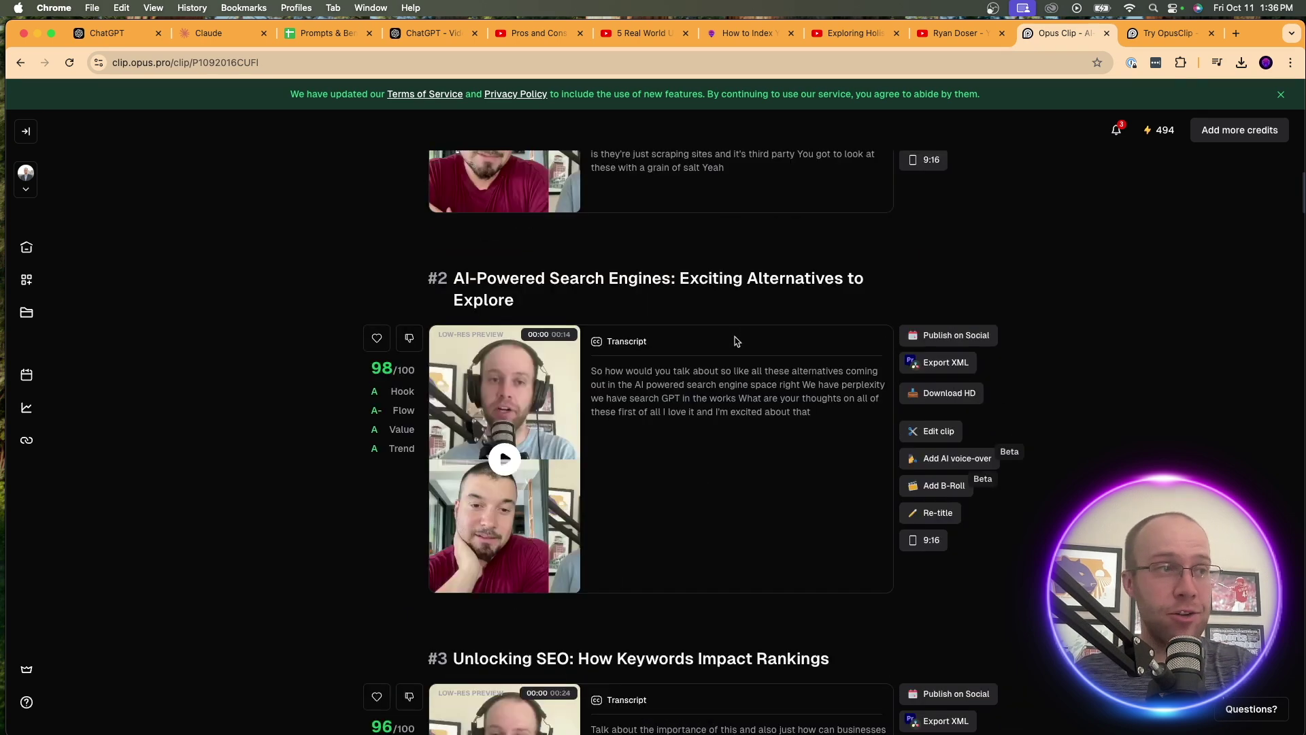
left_click(959, 34)
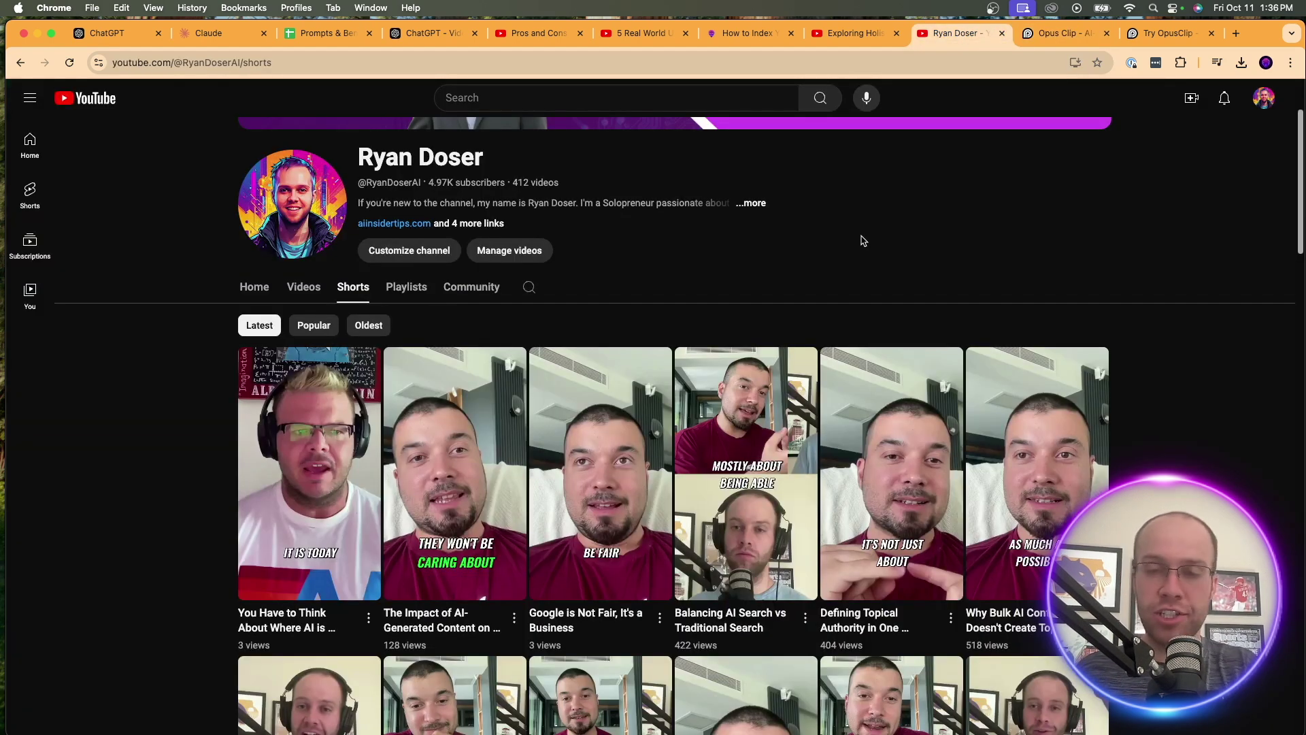
scroll(862, 240, "up", 1)
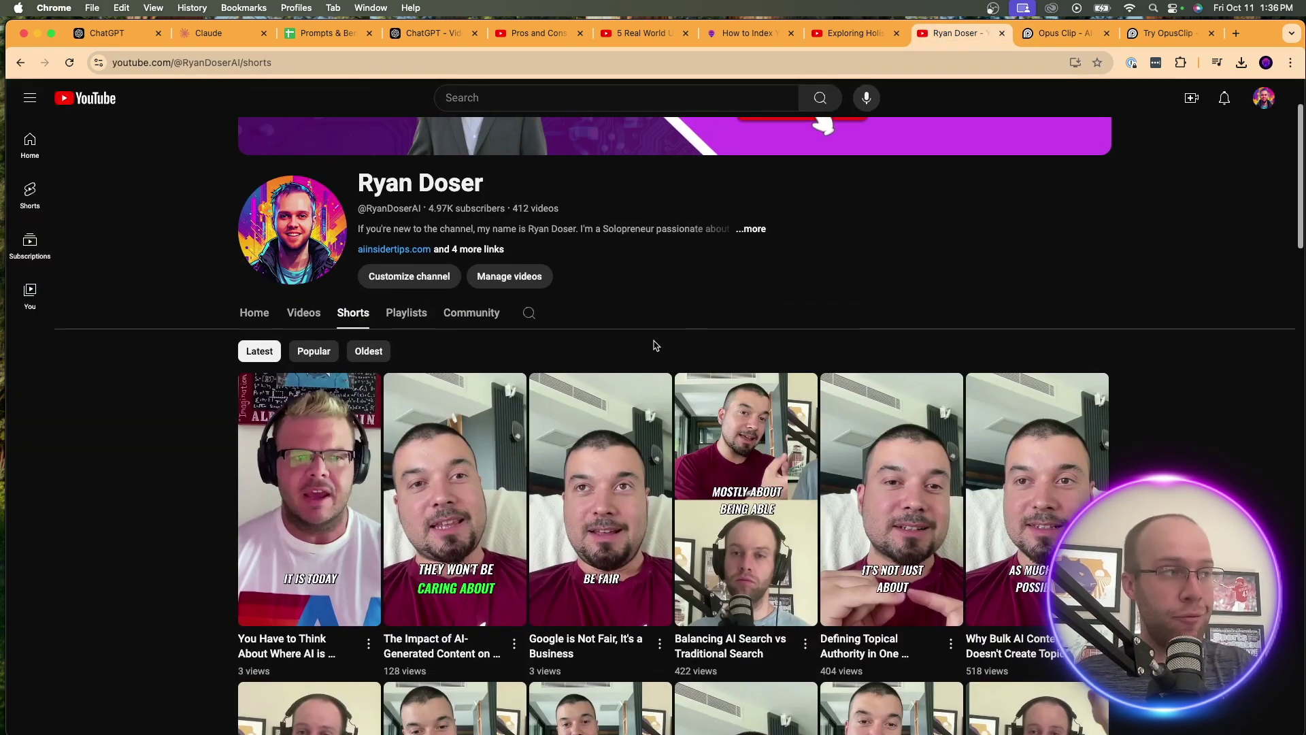
scroll(657, 347, "up", 1)
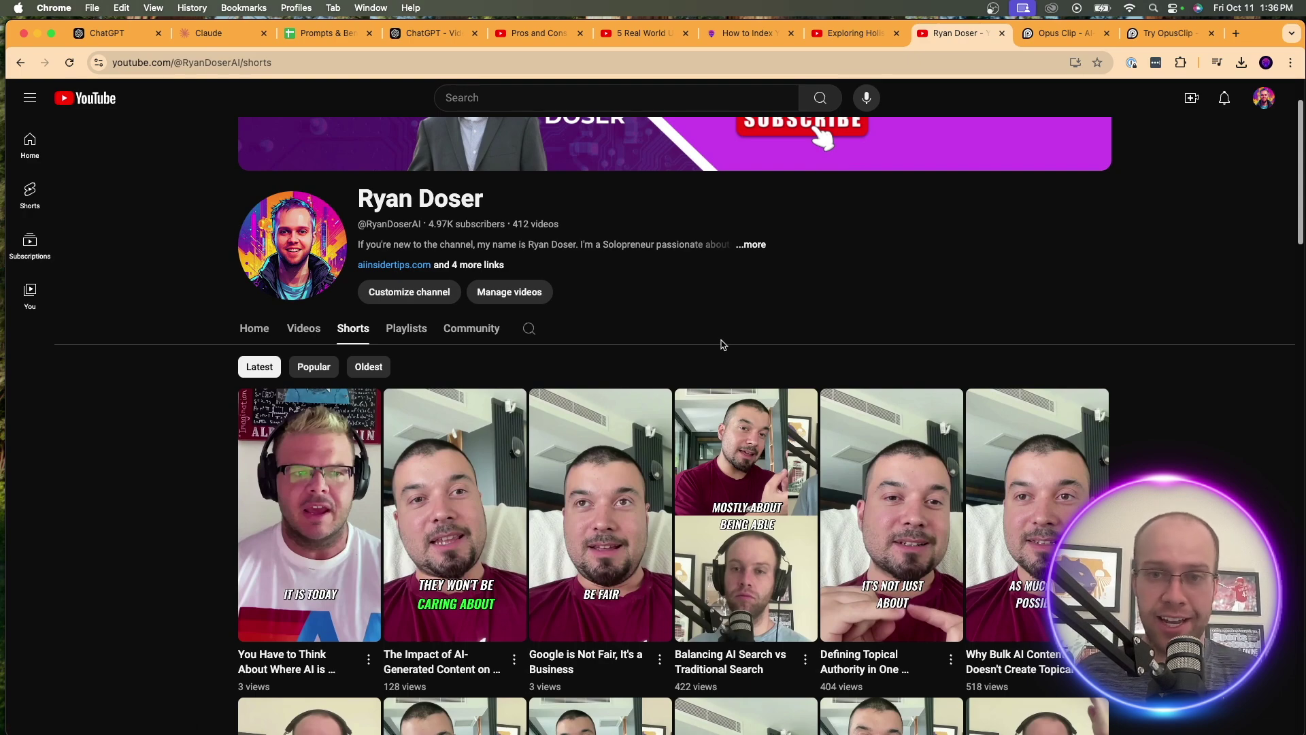
scroll(721, 343, "down", 5)
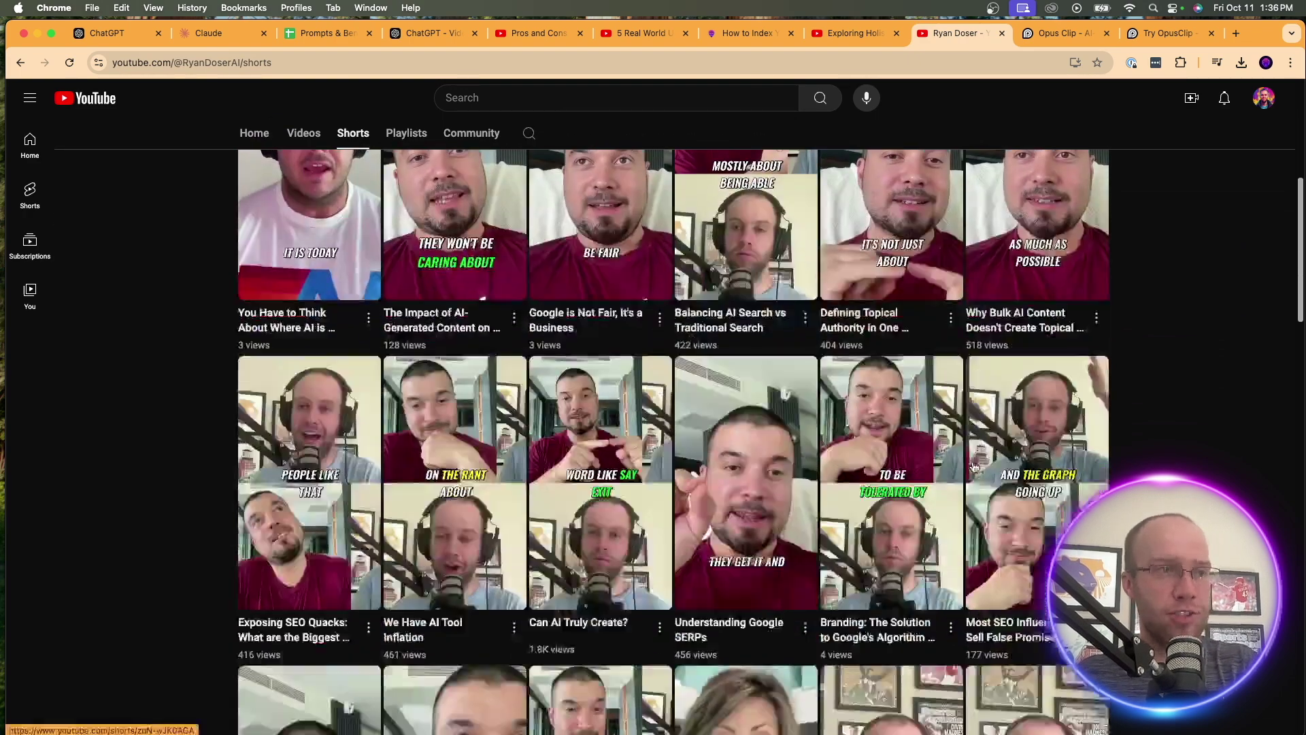
scroll(553, 530, "down", 3)
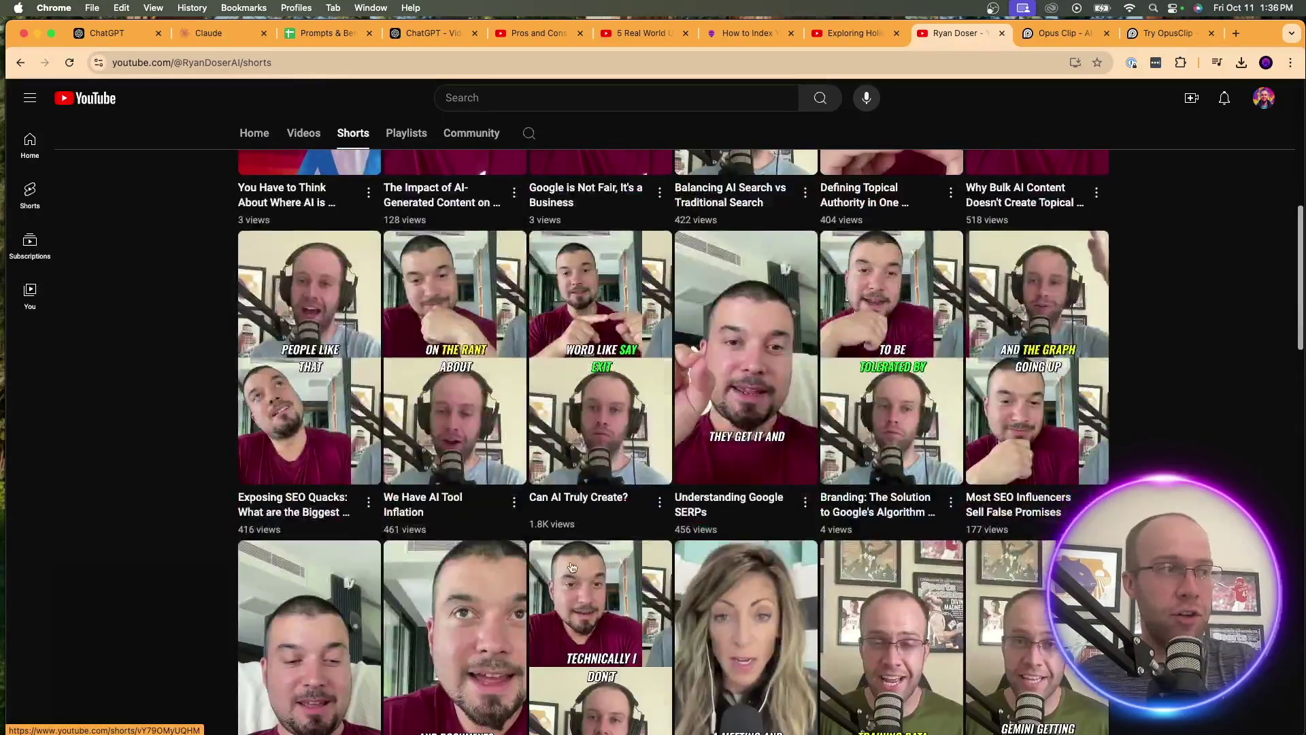
scroll(553, 530, "down", 5)
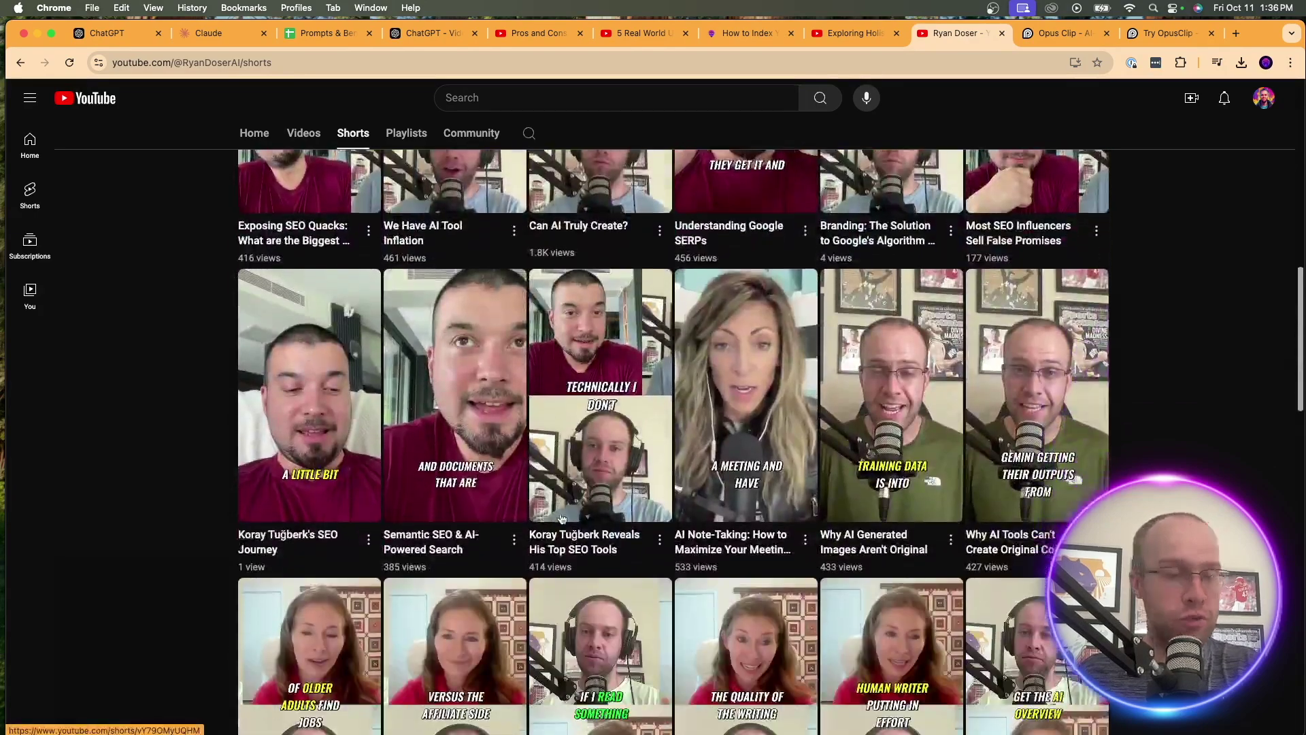
scroll(885, 369, "down", 1)
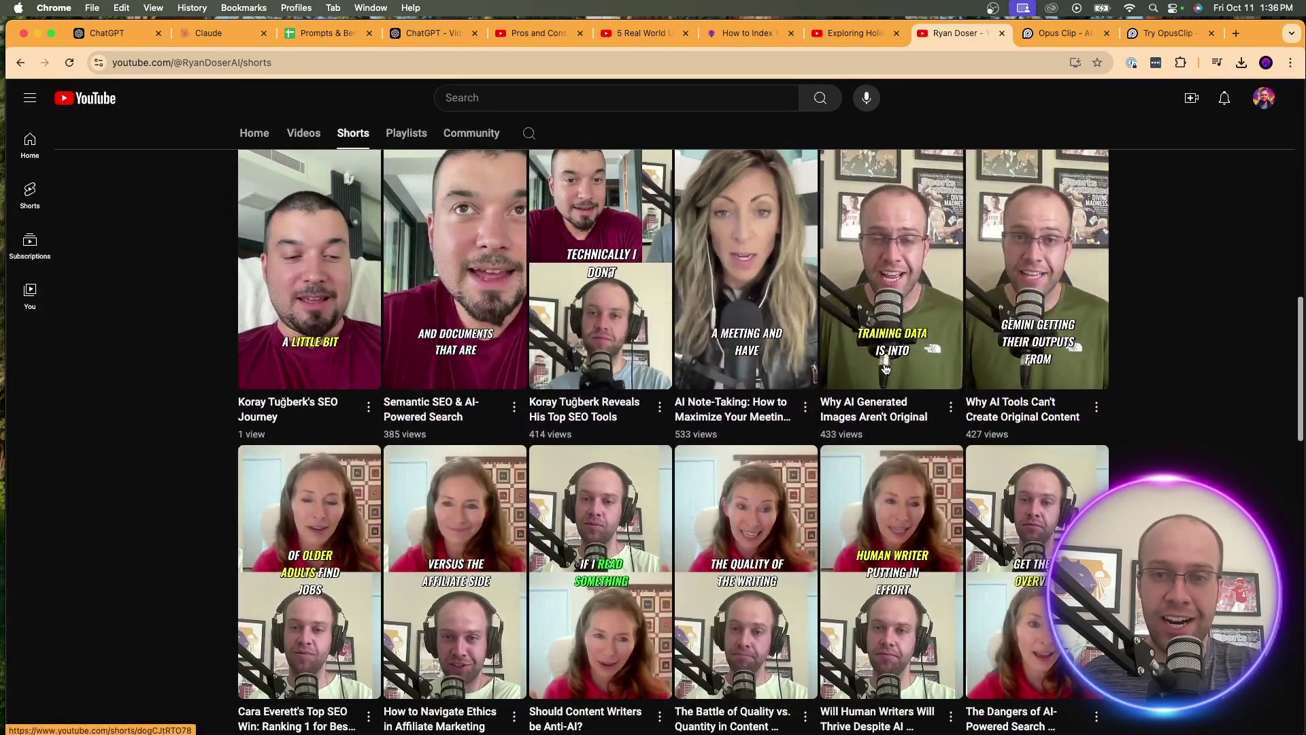
scroll(885, 370, "down", 1)
scroll(885, 369, "up", 8)
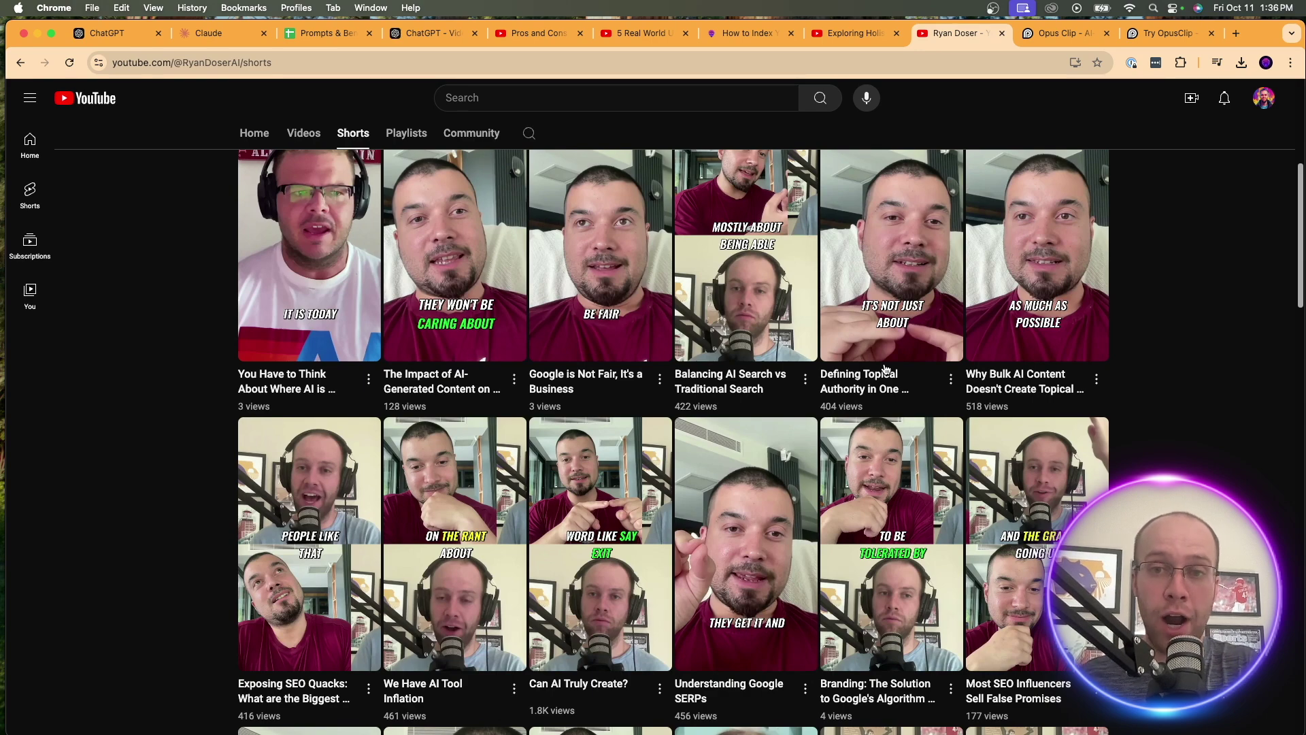
Scroll back up to the top of the YouTube channel page.
scroll(877, 354, "up", 5)
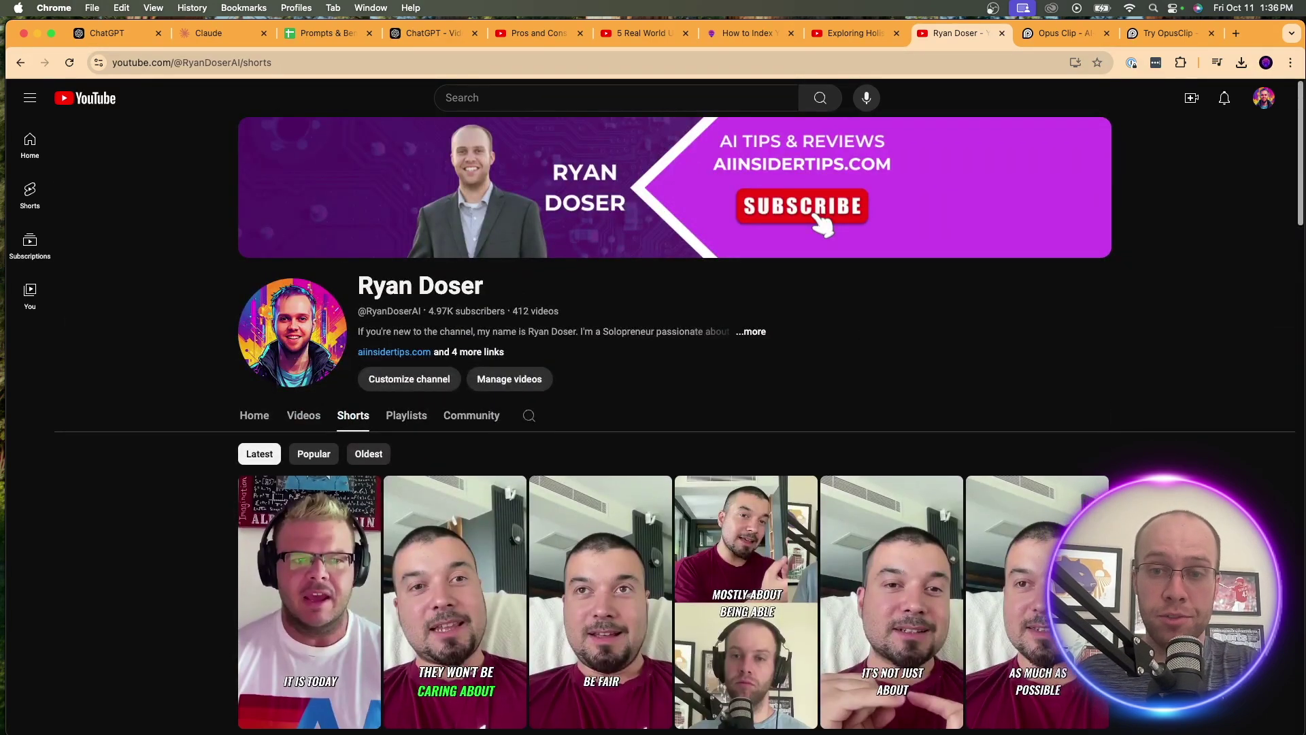